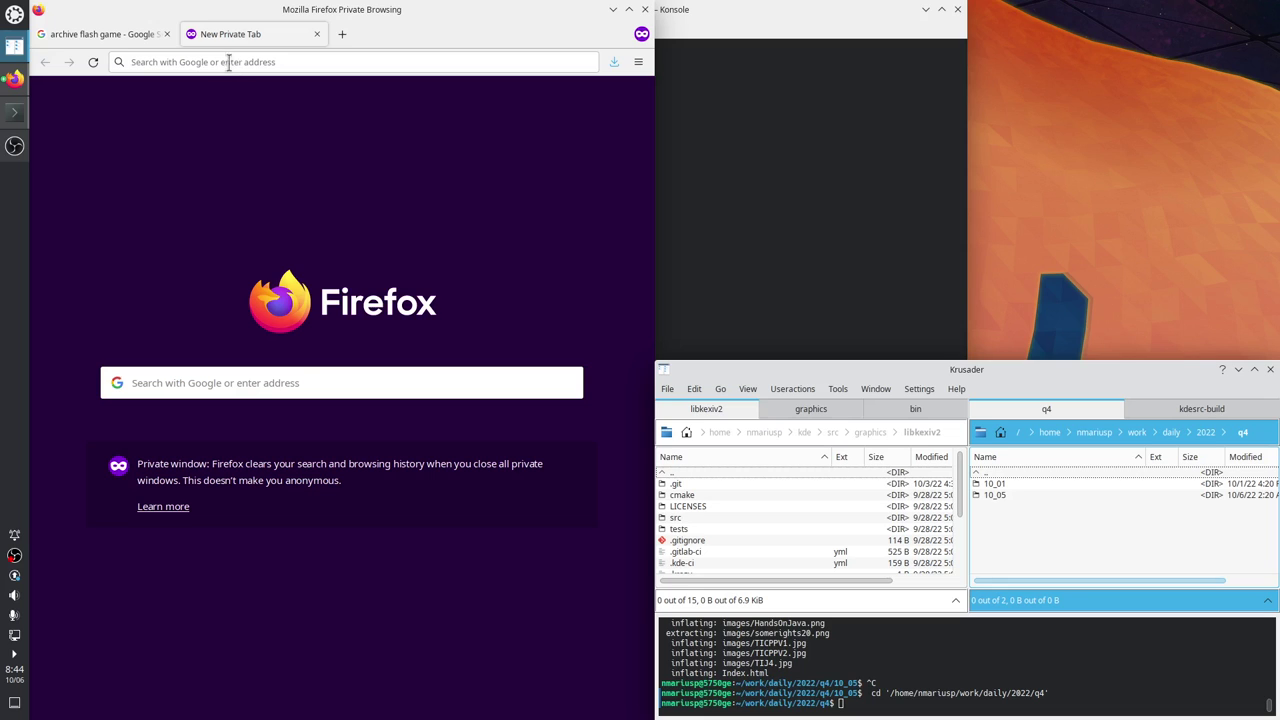
Search the web for "wiki flash player" and open the English Wikipedia article on Adobe Flash Player in a new tab.
click(225, 63)
text(wiki a)
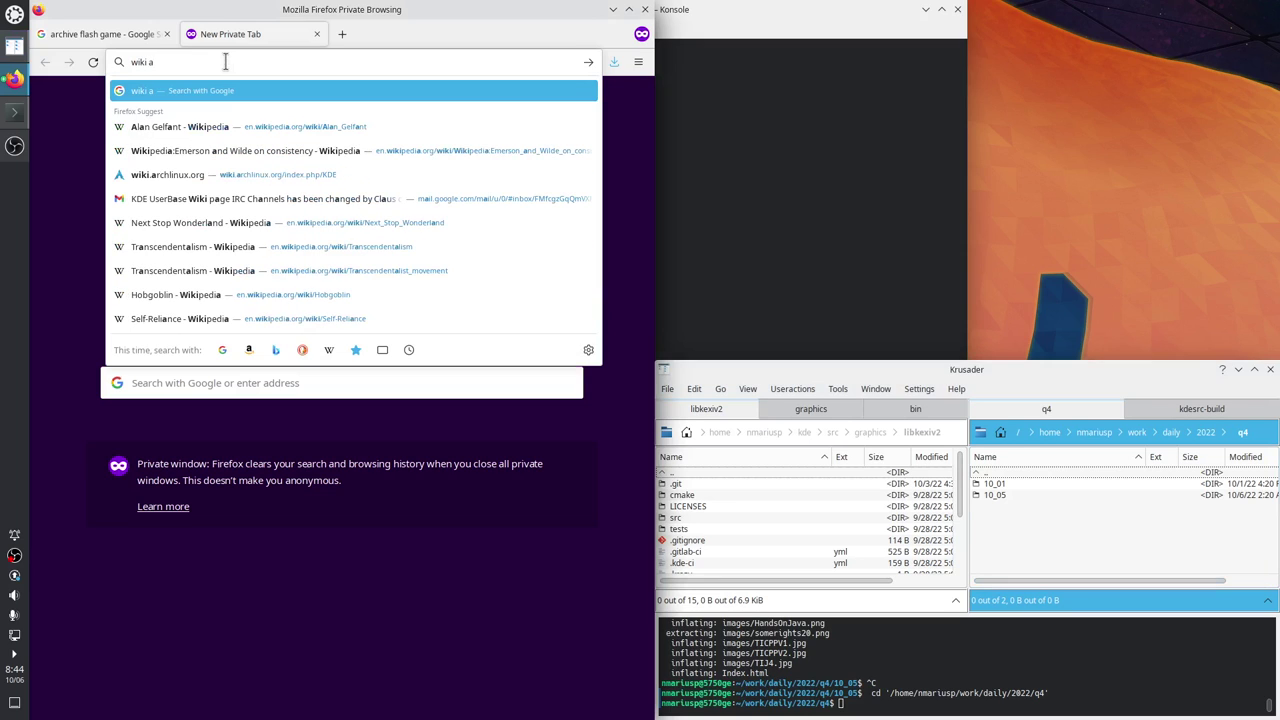
key(BackSpace)
text(flash player)
key(Return)
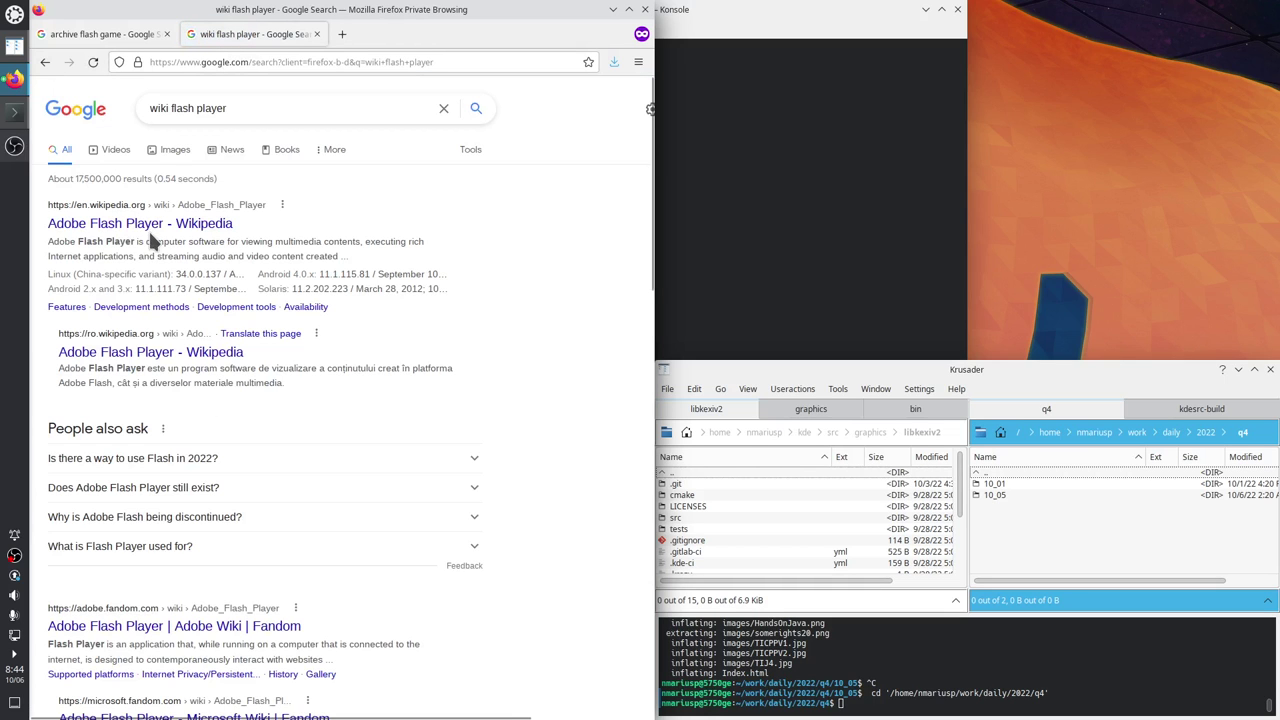
right_click(155, 227)
click(185, 240)
click(365, 38)
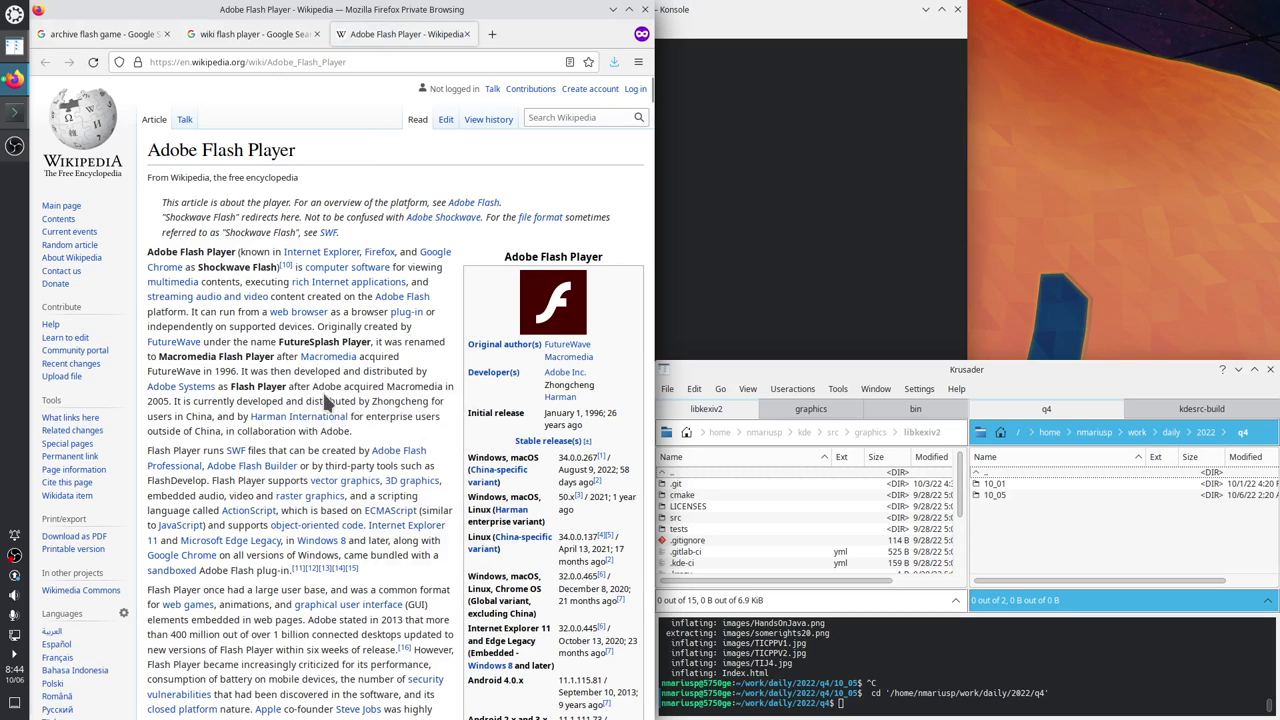
Examine the article's Flash Player release dates for each platform and the passage about versions that refuse to play Flash content.
scroll(380, 434, down, 2)
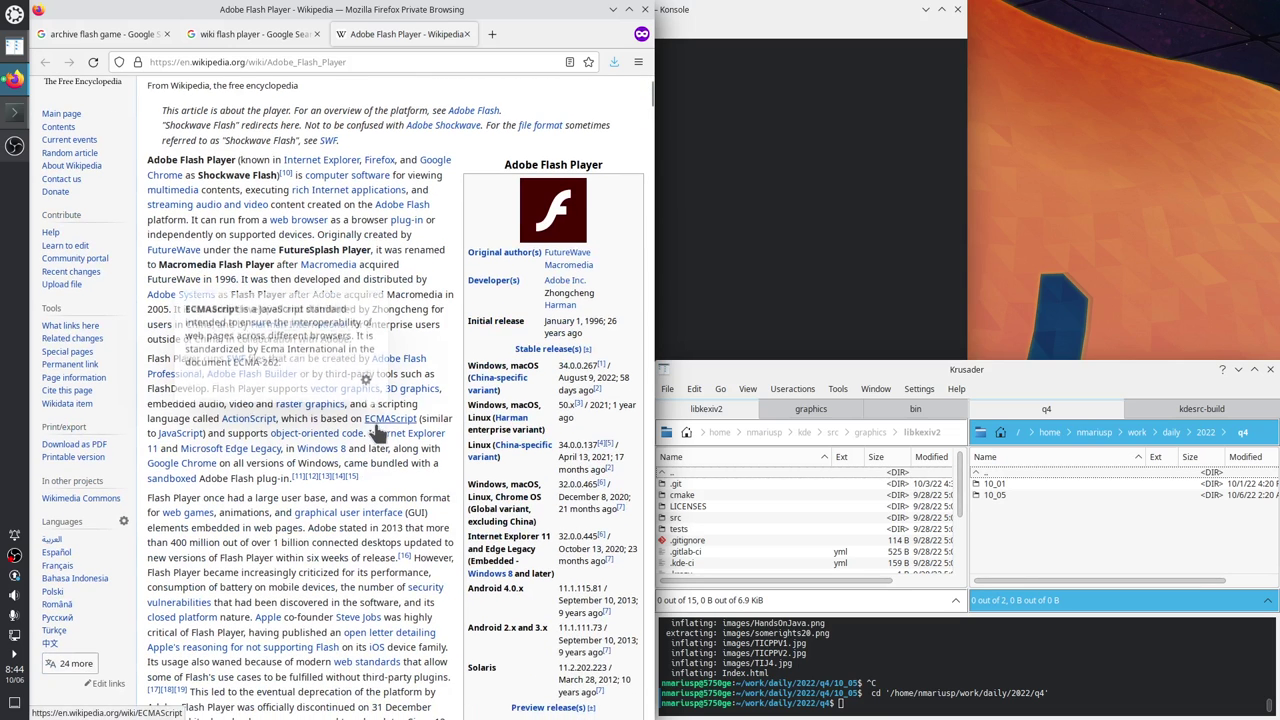
scroll(540, 495, down, 4)
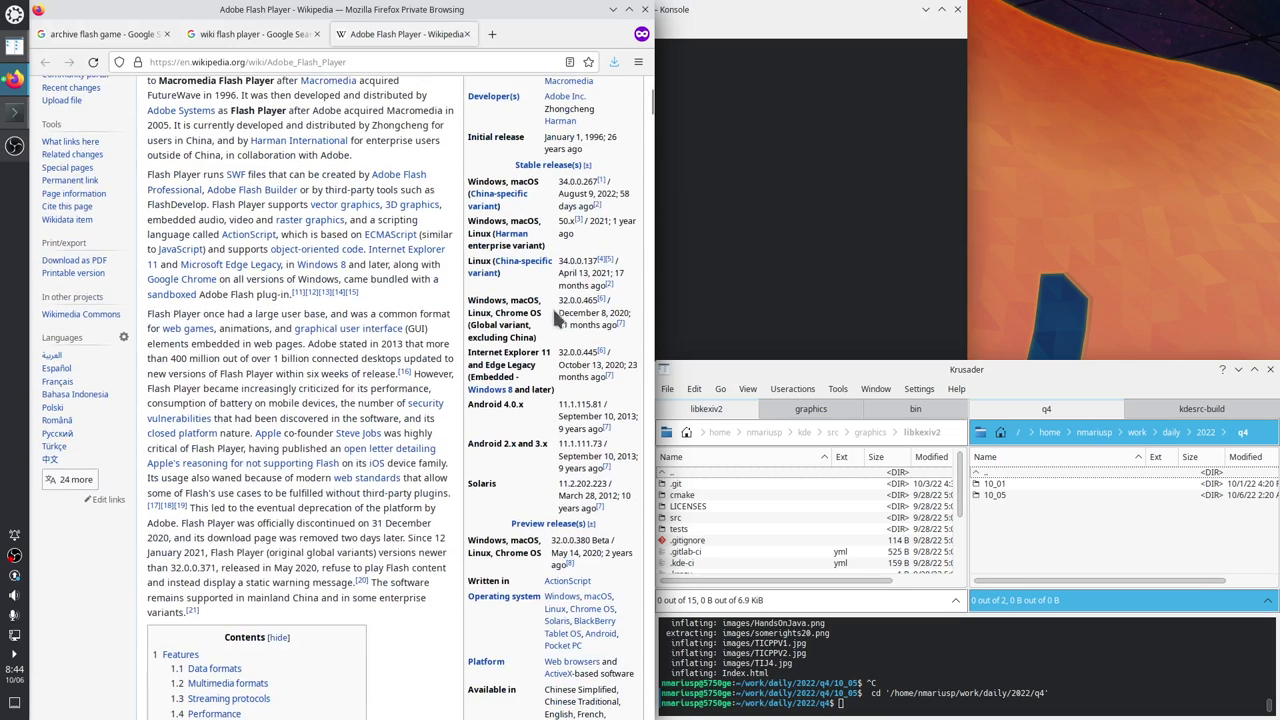
drag(558, 272, 611, 273)
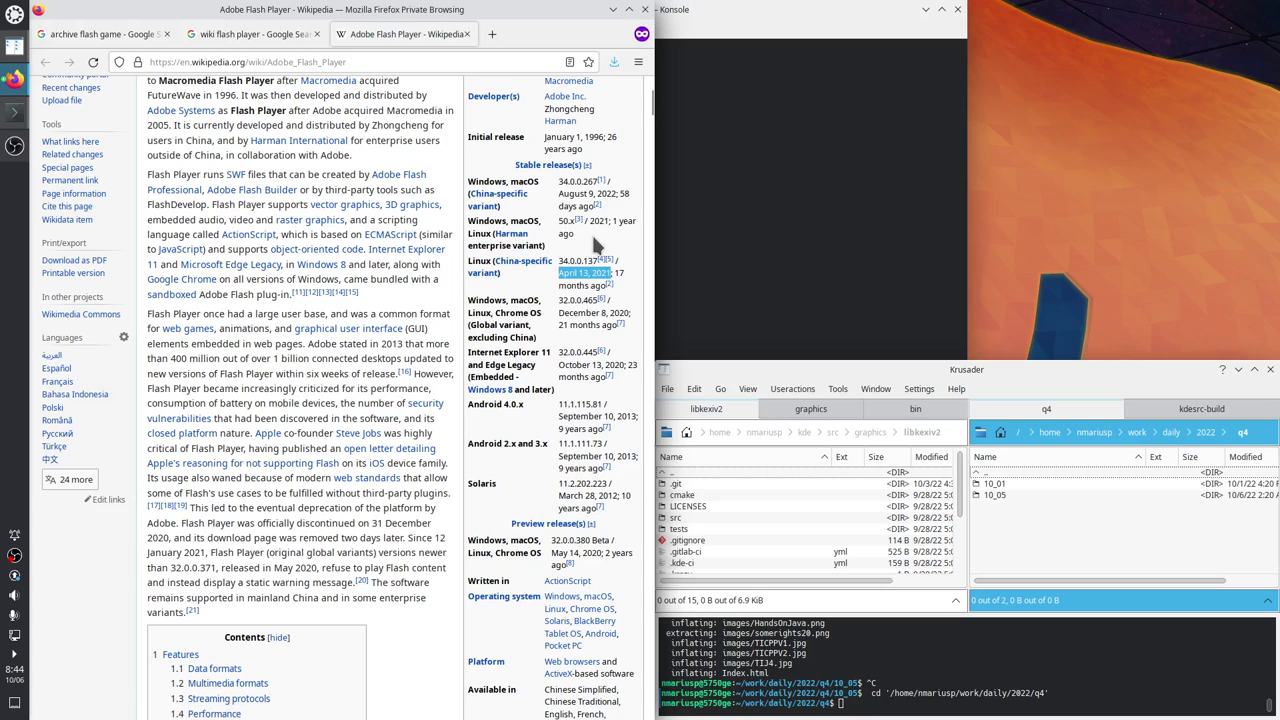
drag(594, 224, 601, 224)
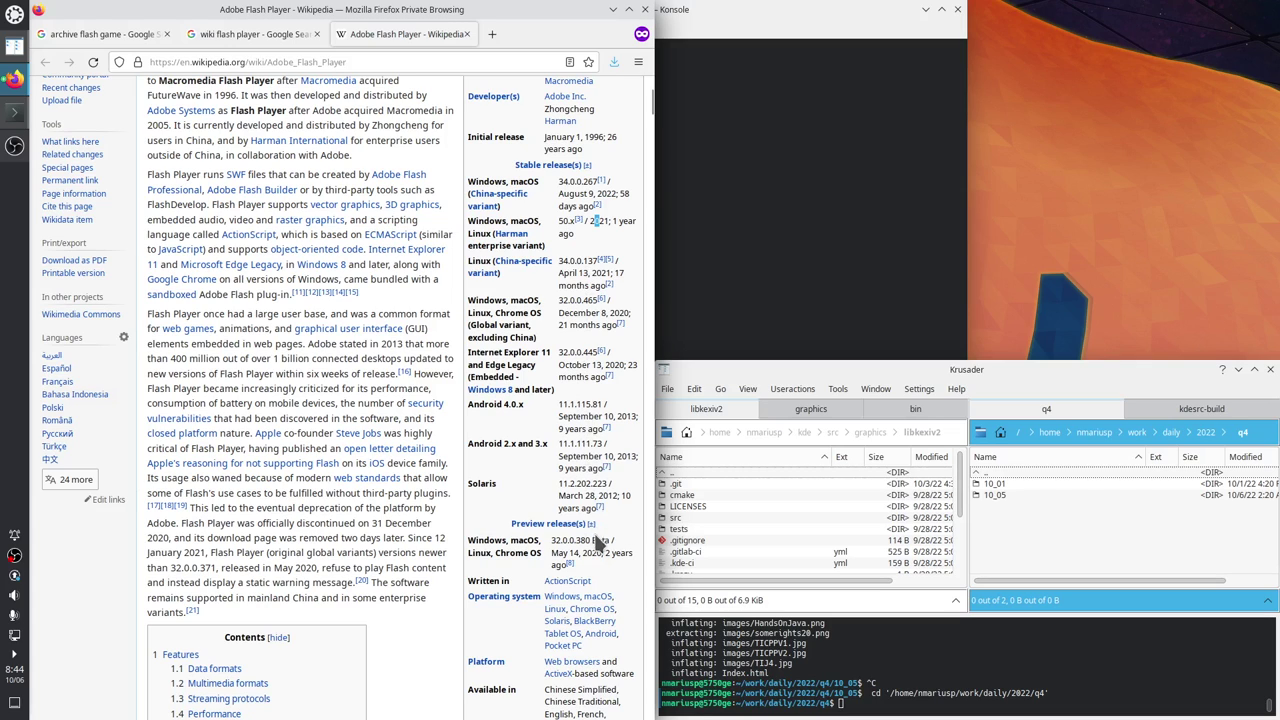
drag(551, 553, 600, 565)
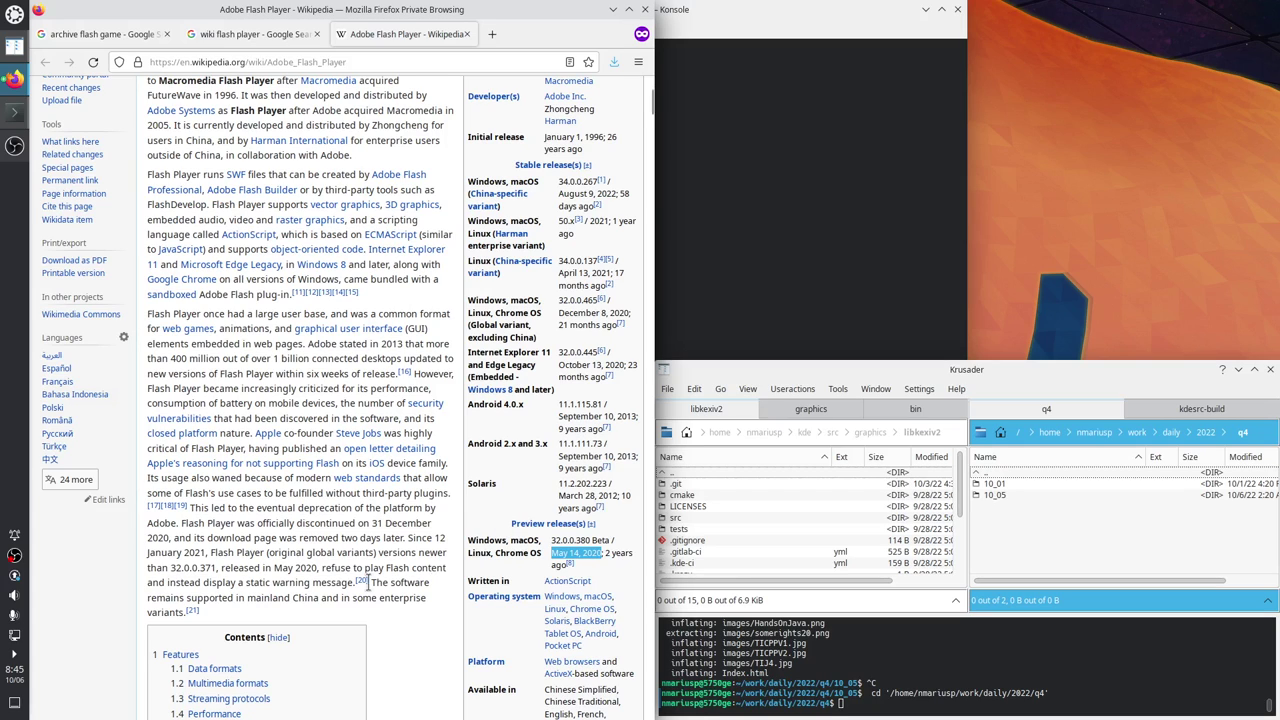
drag(210, 568, 350, 584)
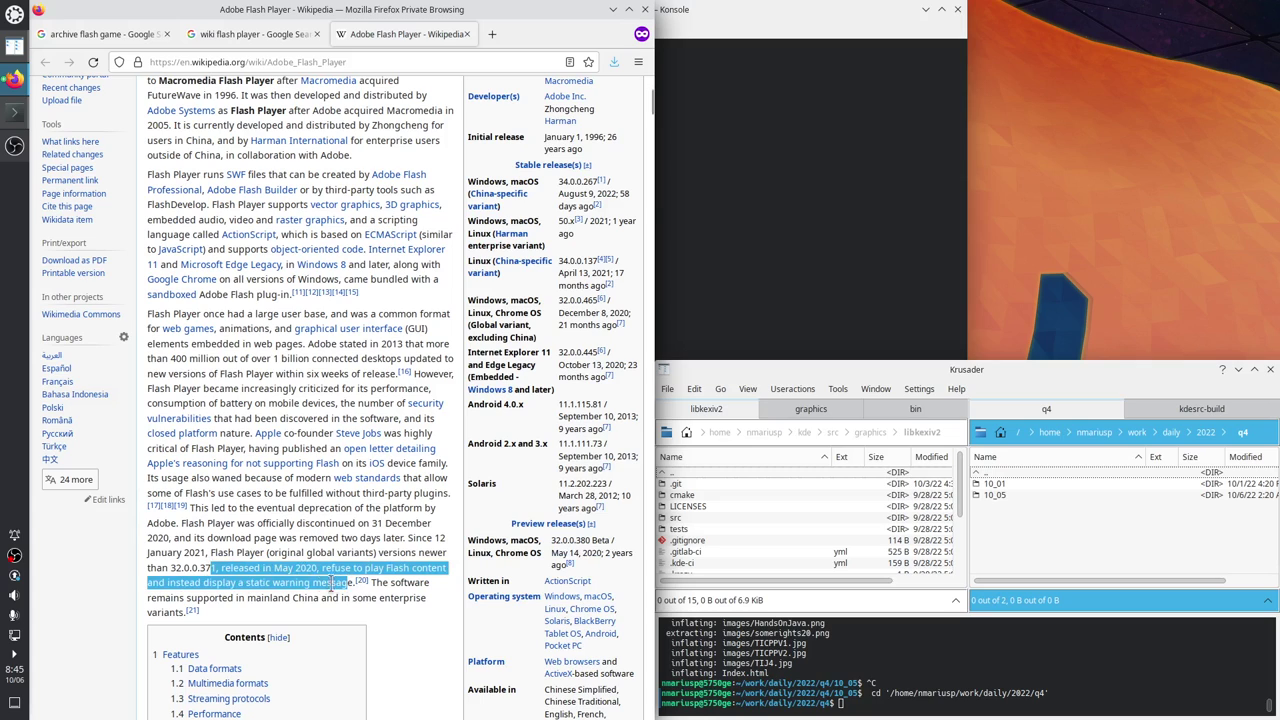
click(328, 357)
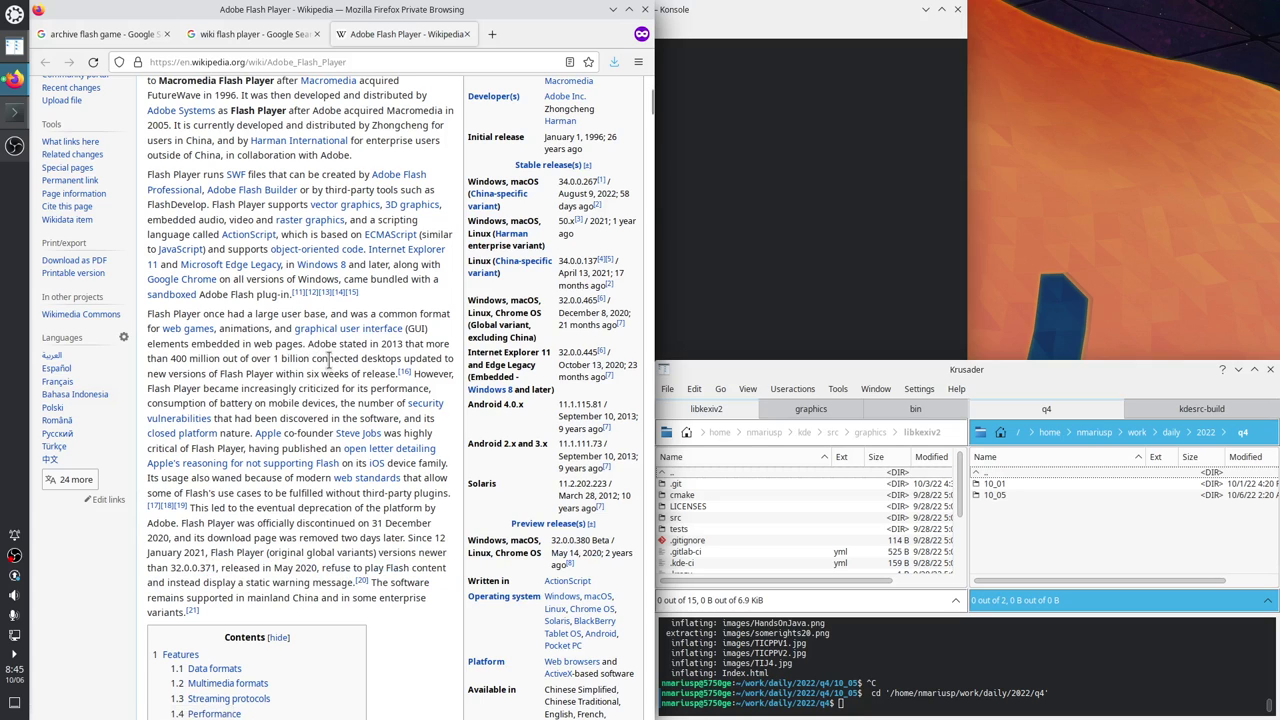
Search for "archive flash player standalone" in a new tab and open the Internet Archive page for Adobe Flash Player 32 (Standalone).
key(ctrl+t)
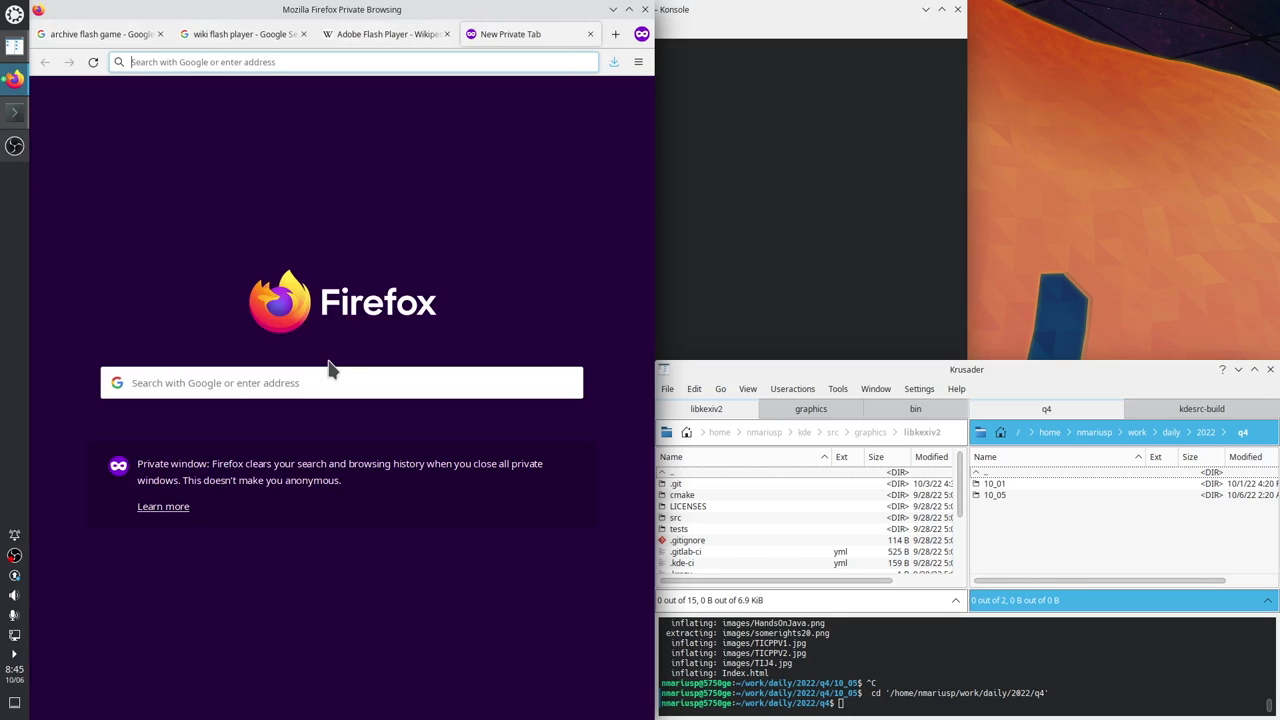
text(archi)
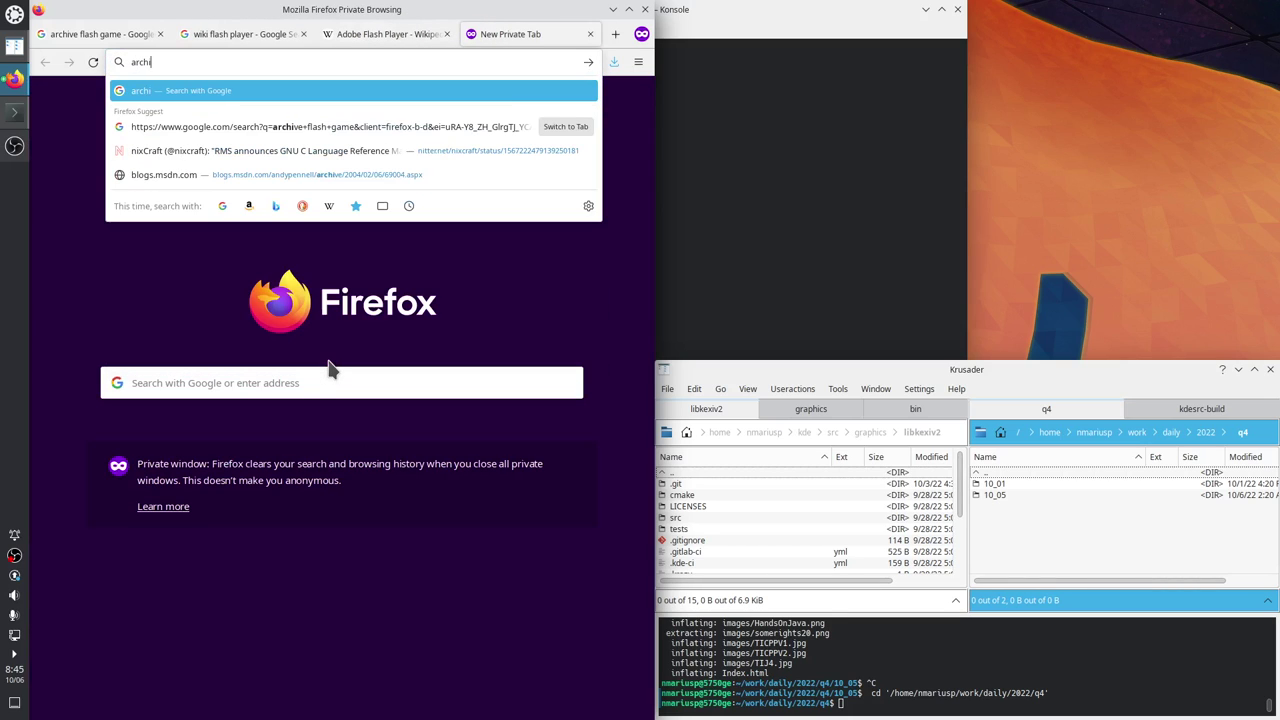
text(ve)
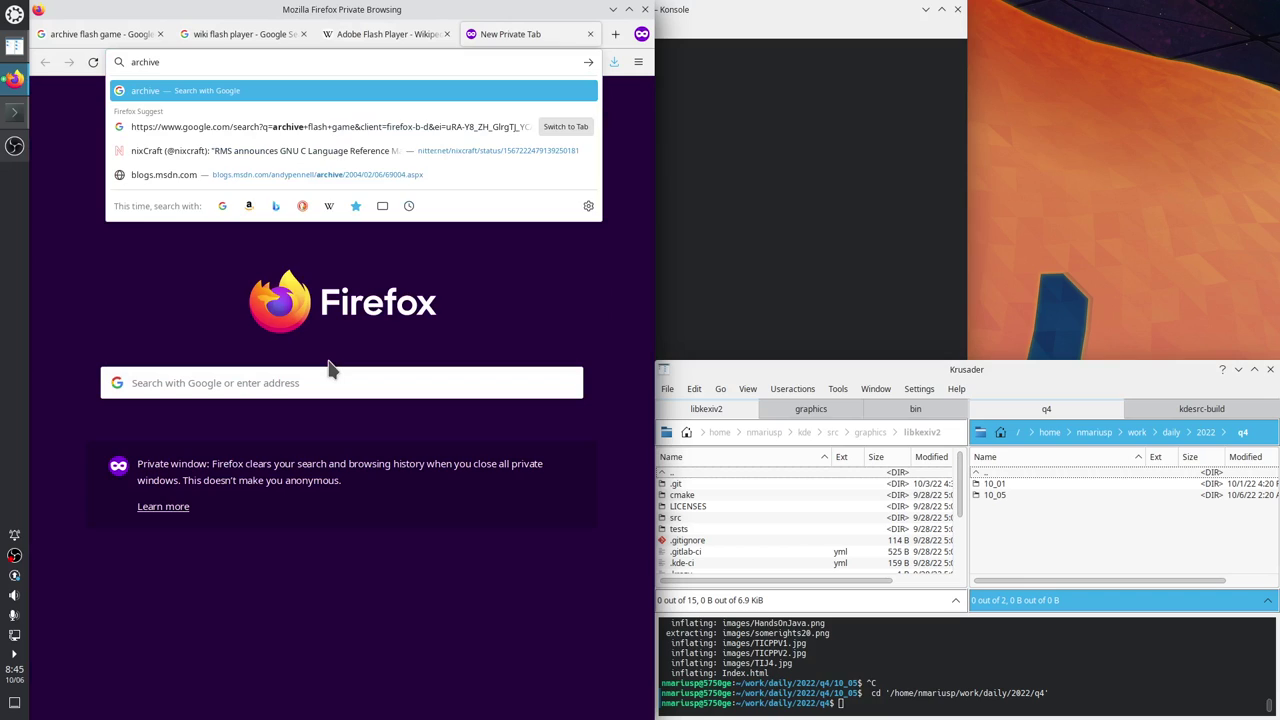
text( flash pl)
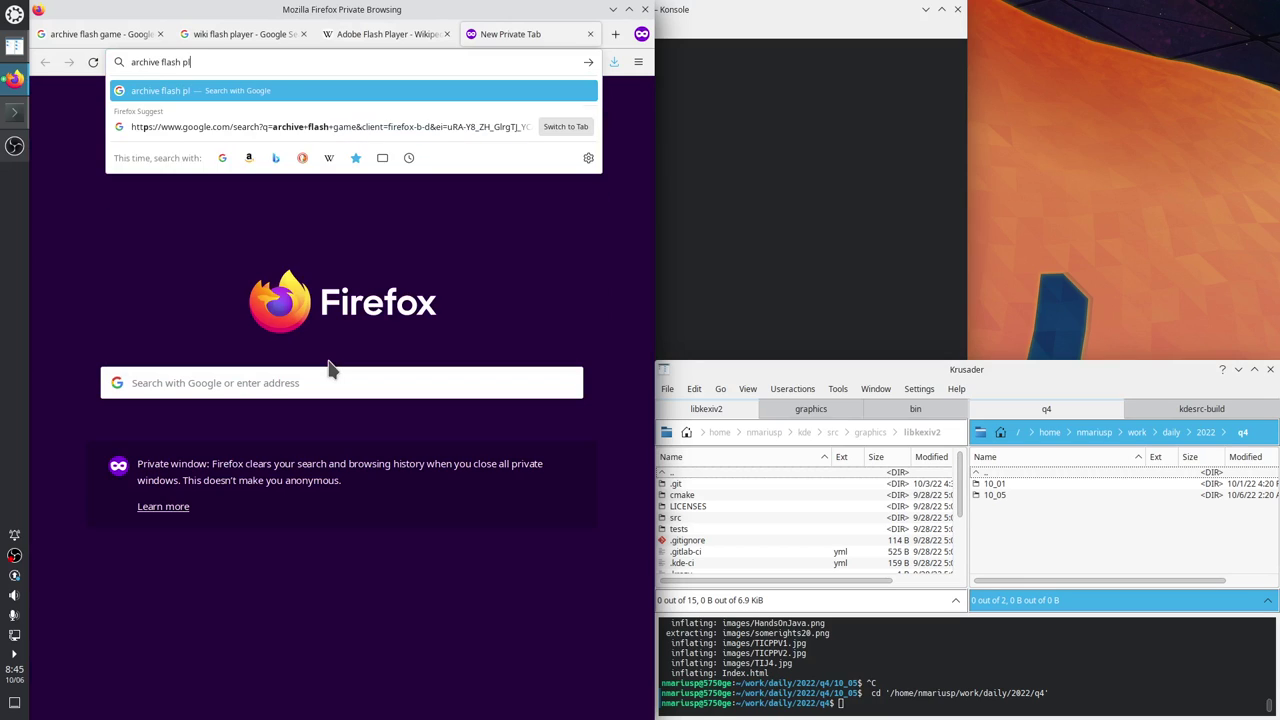
text(ayer stan)
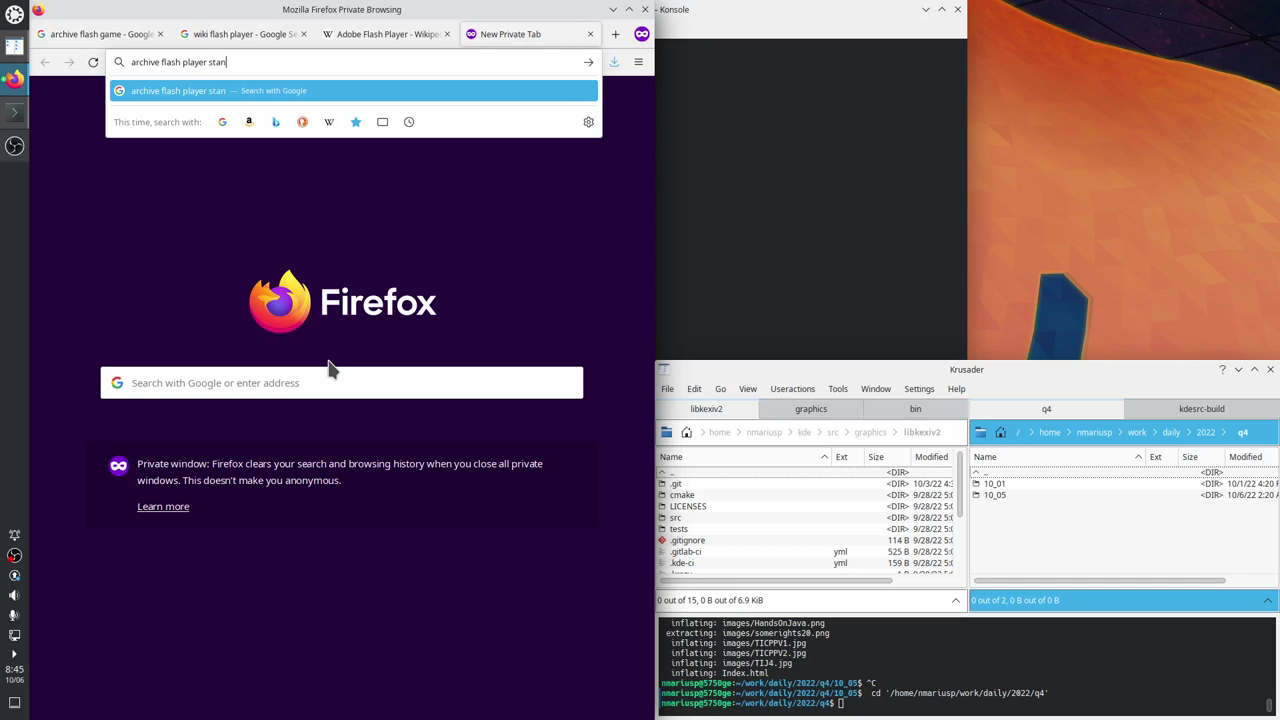
text(dalone)
key(Return)
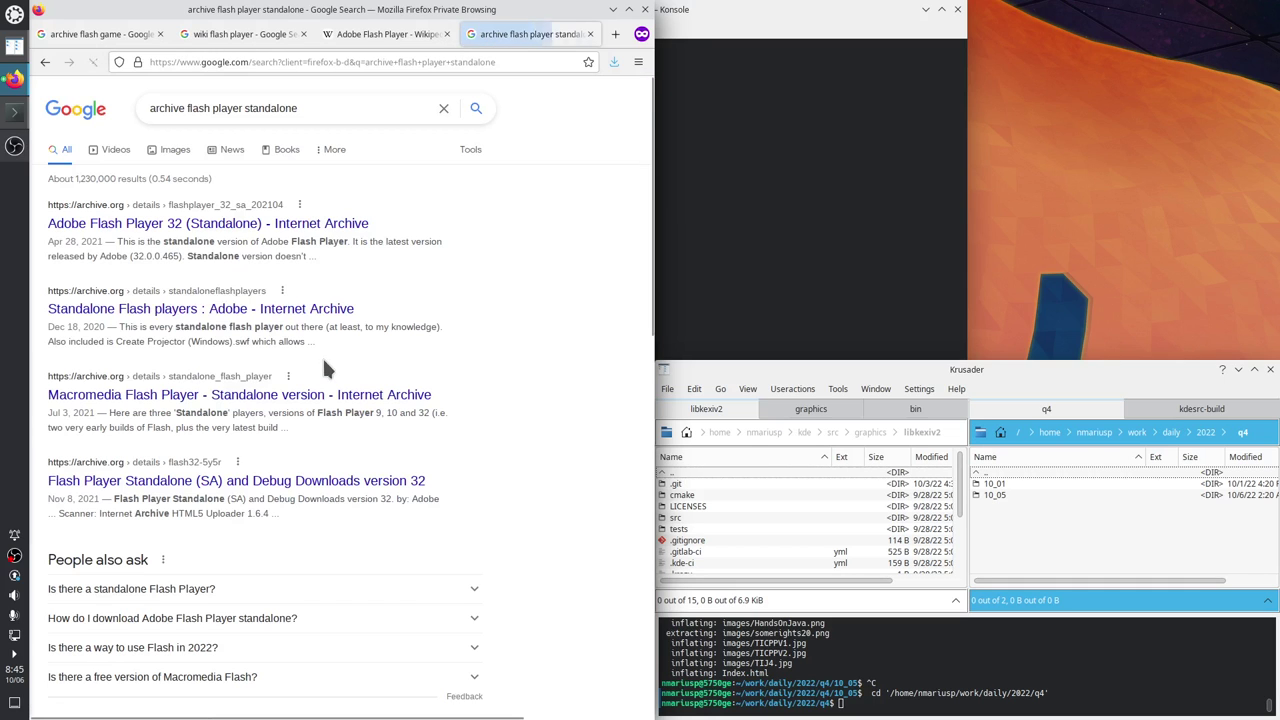
middle_click(170, 224)
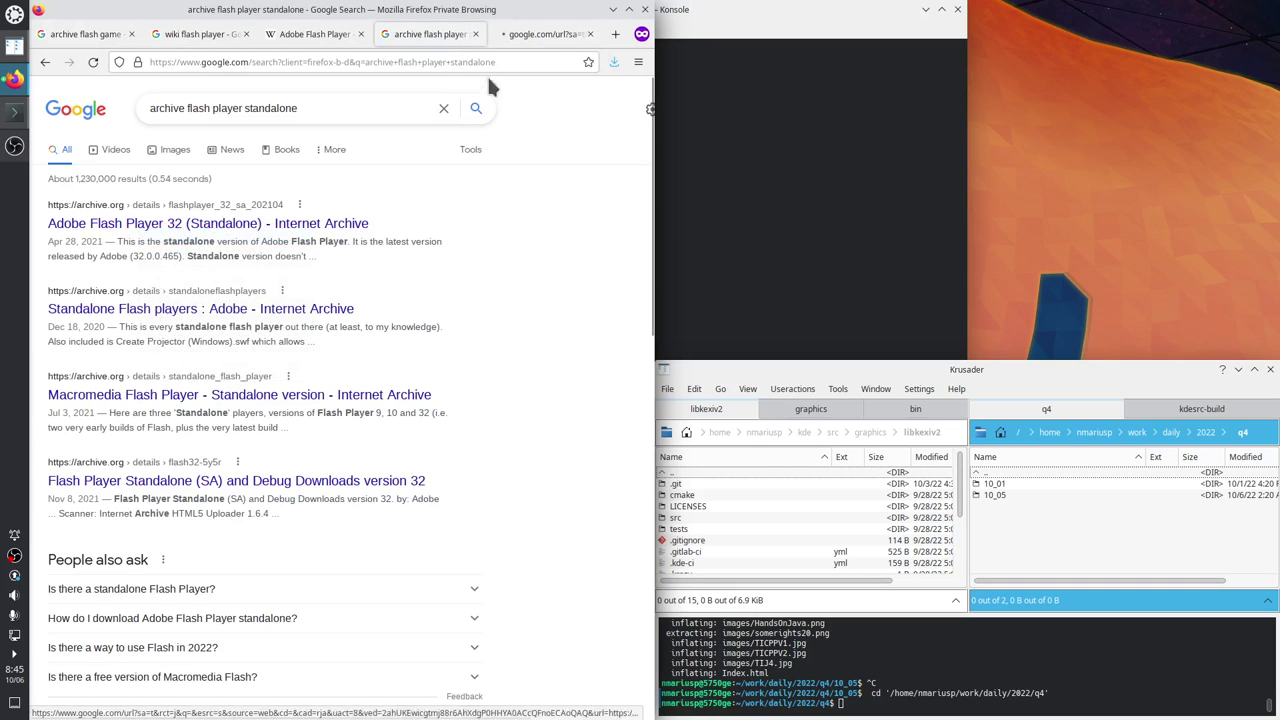
click(545, 34)
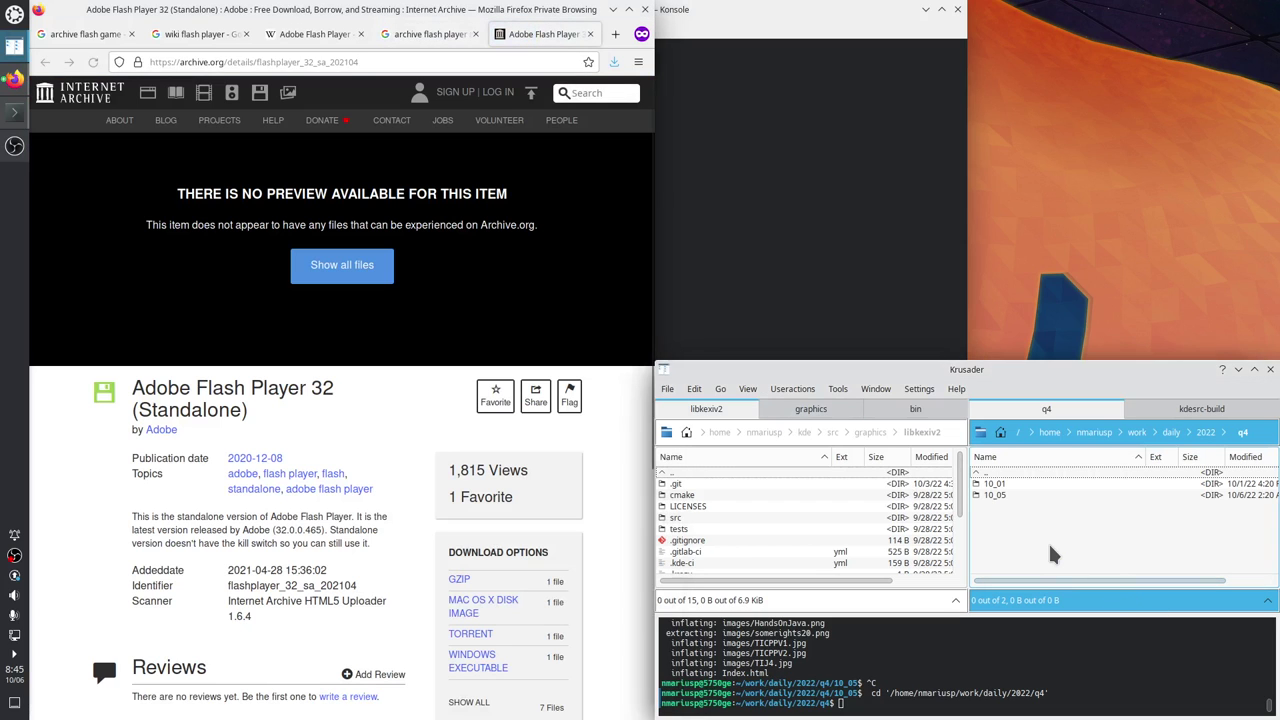
Switch to Krusader and create a folder named 10_06 inside the q4 directory.
click(1050, 555)
key(F7)
text(10_0)
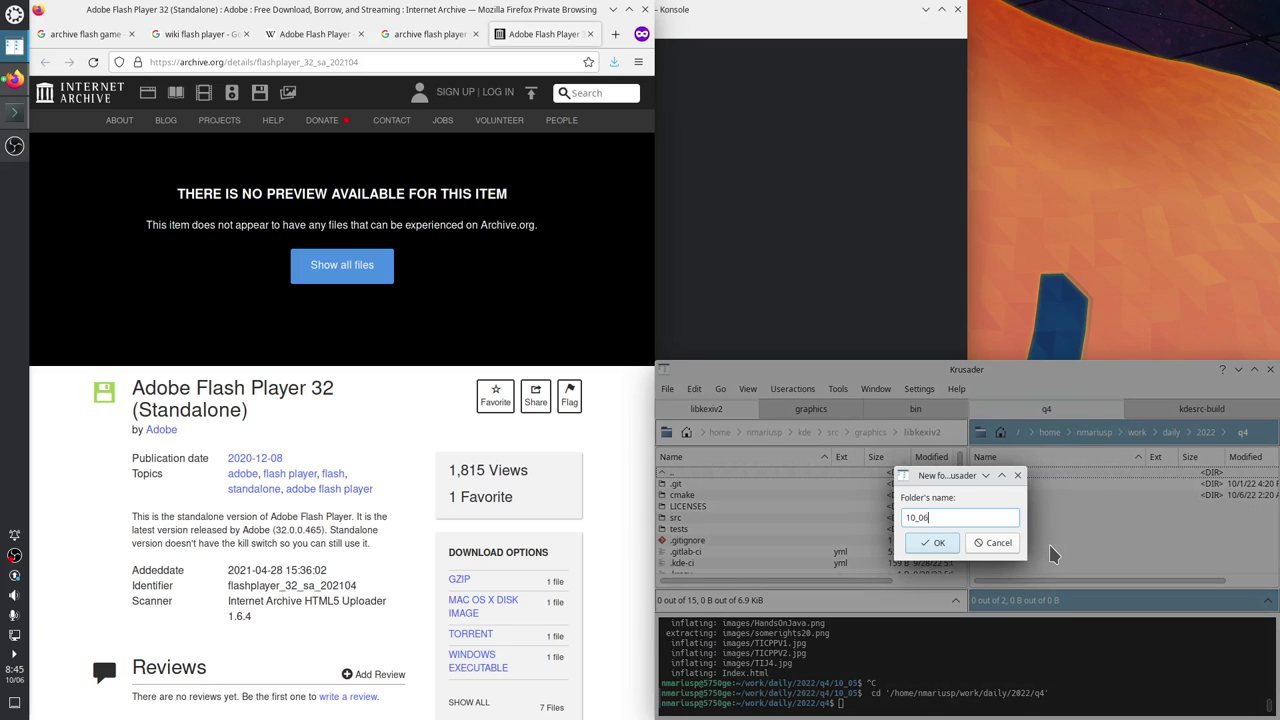
text(6)
key(Return)
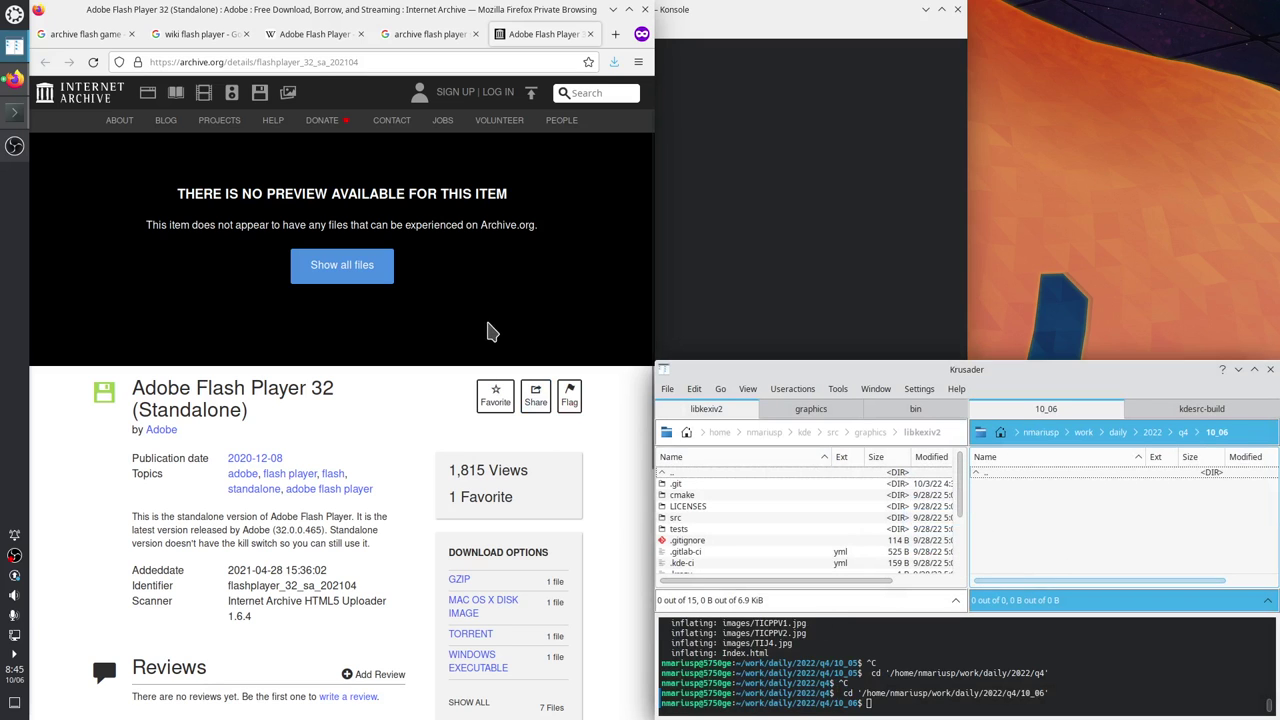
Download the Windows executable flashplayer_32_sa.exe from the Internet Archive page and save it in the q4/10_06 folder.
scroll(460, 620, down, 2)
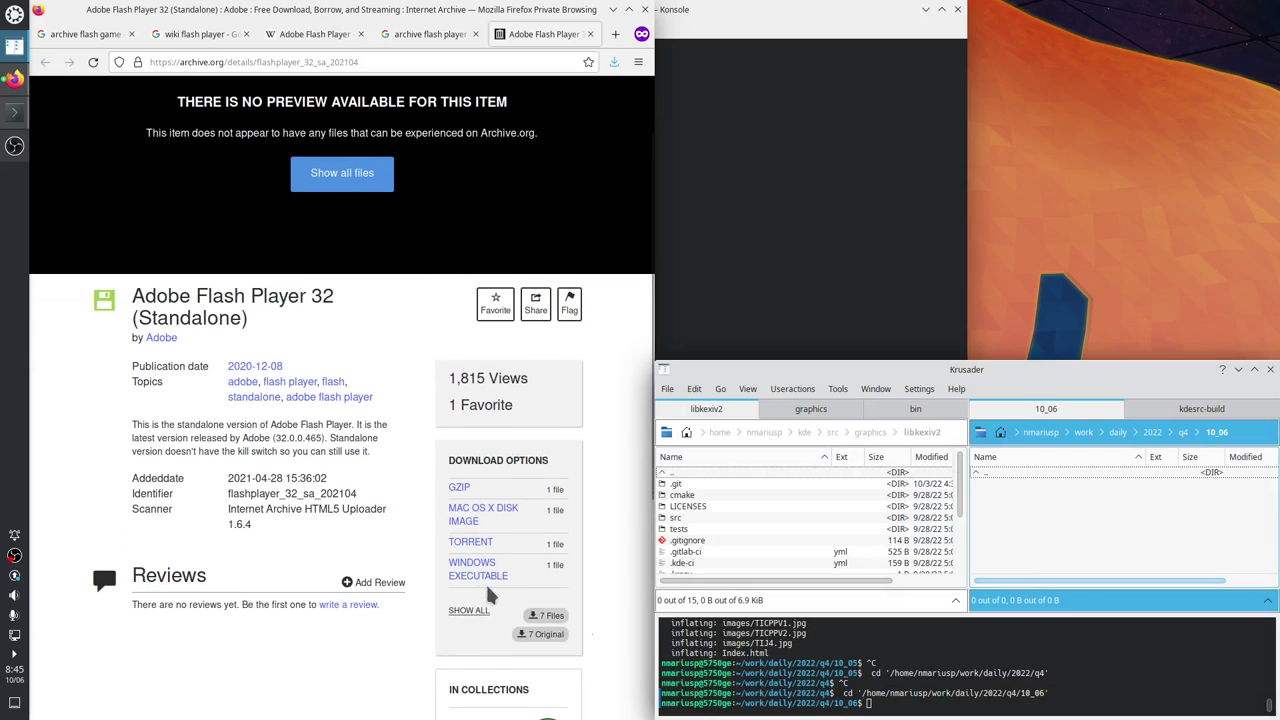
click(510, 580)
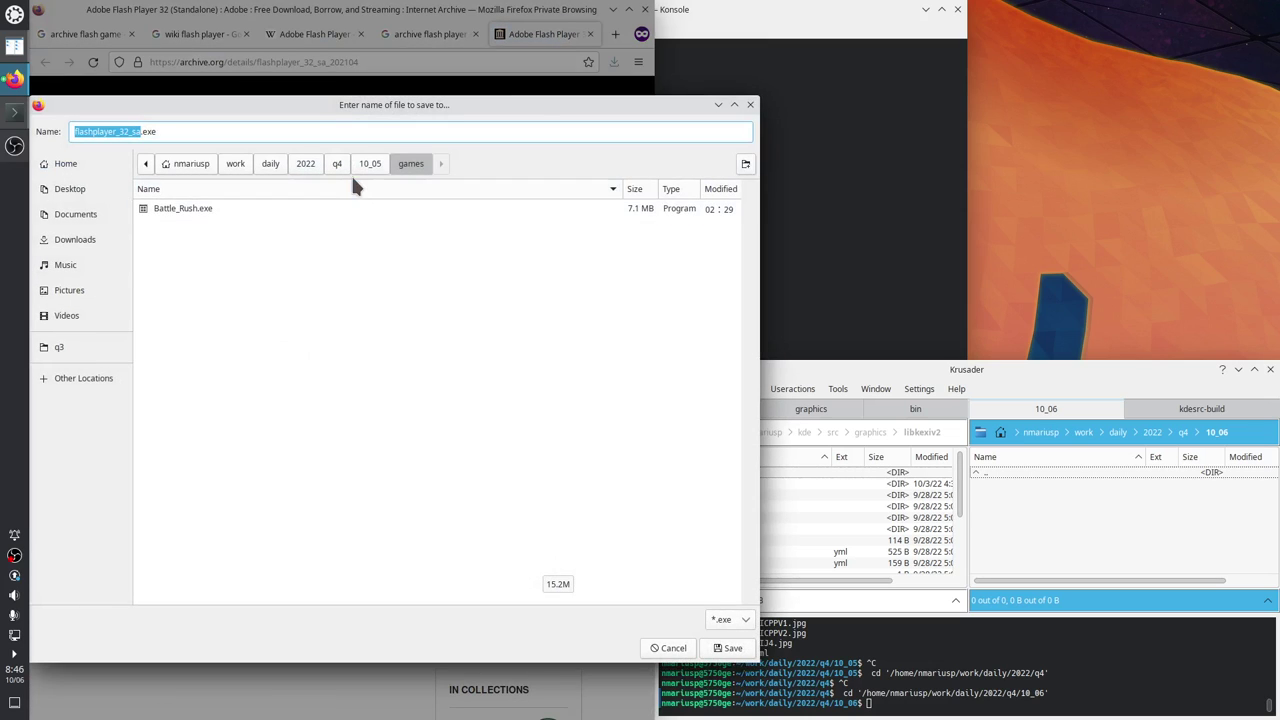
click(369, 164)
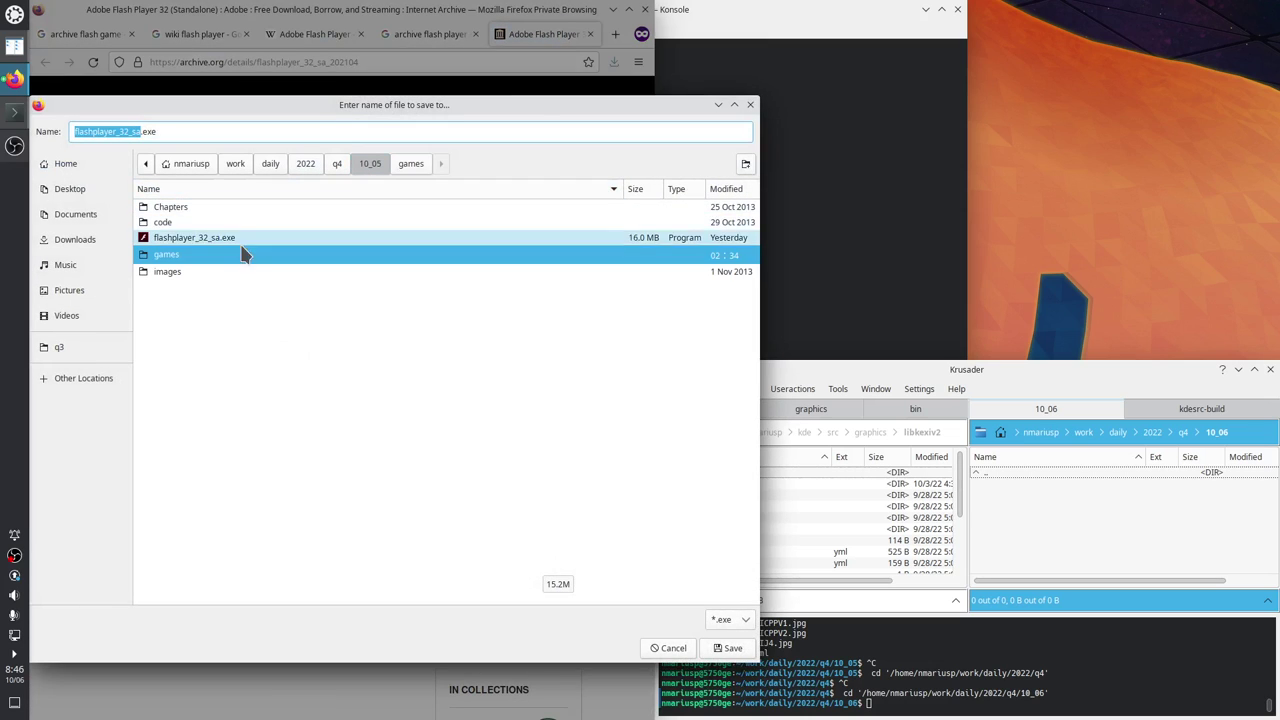
click(338, 165)
double_click(194, 243)
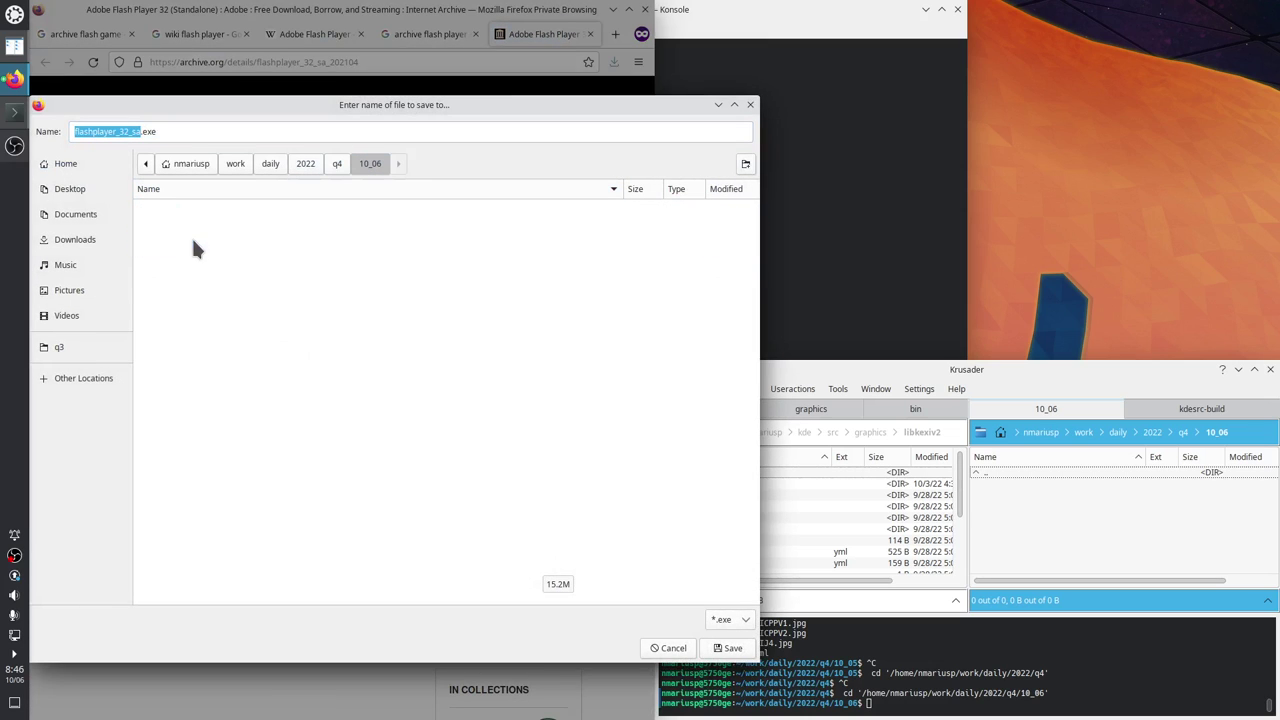
click(728, 648)
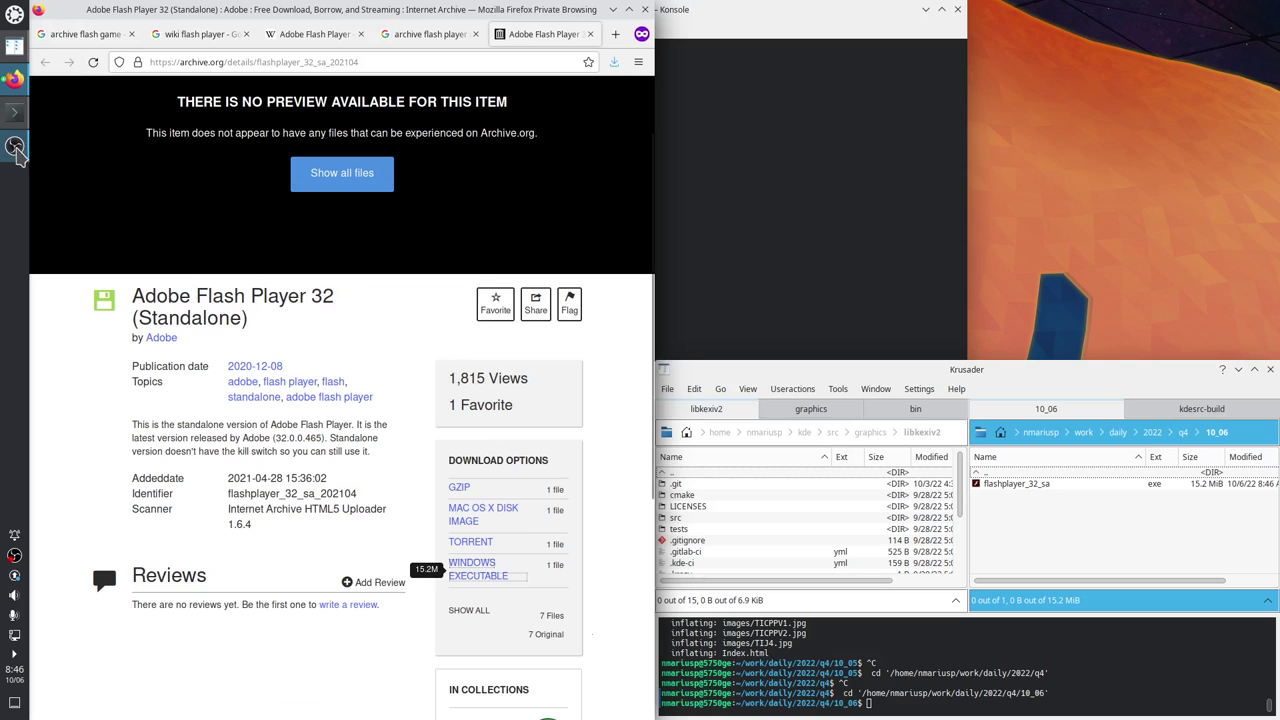
click(15, 147)
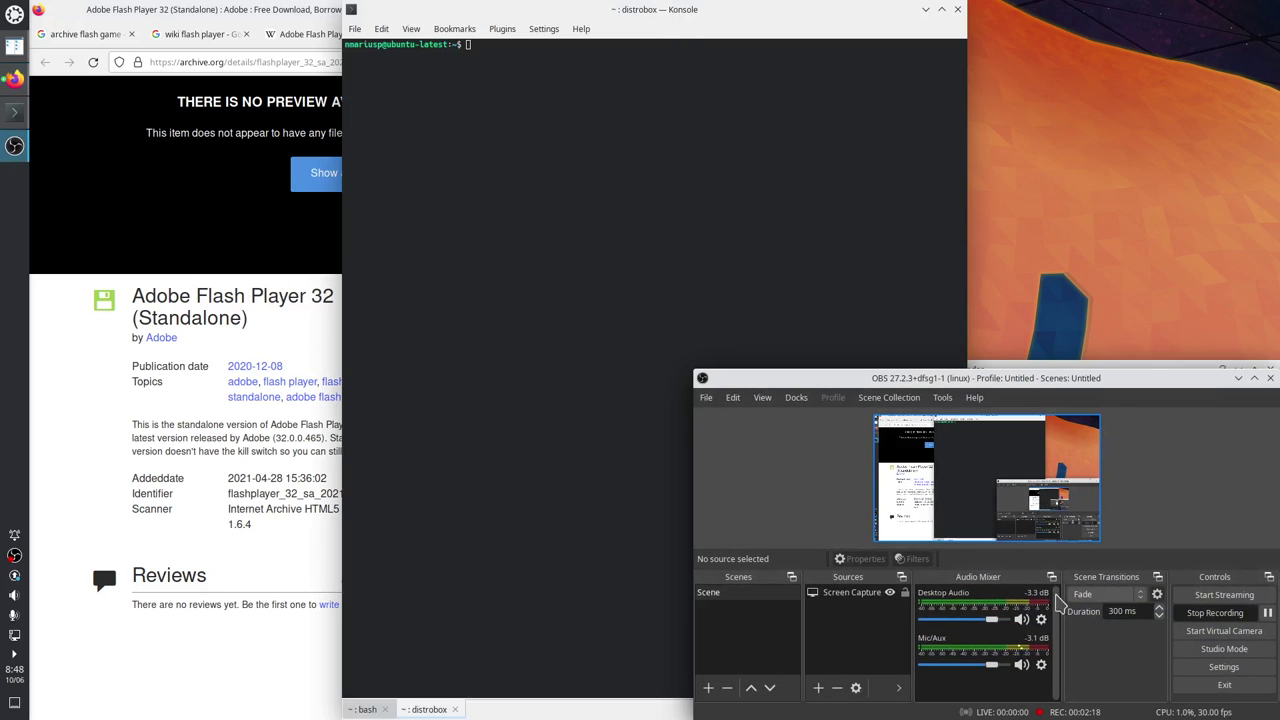
click(1238, 378)
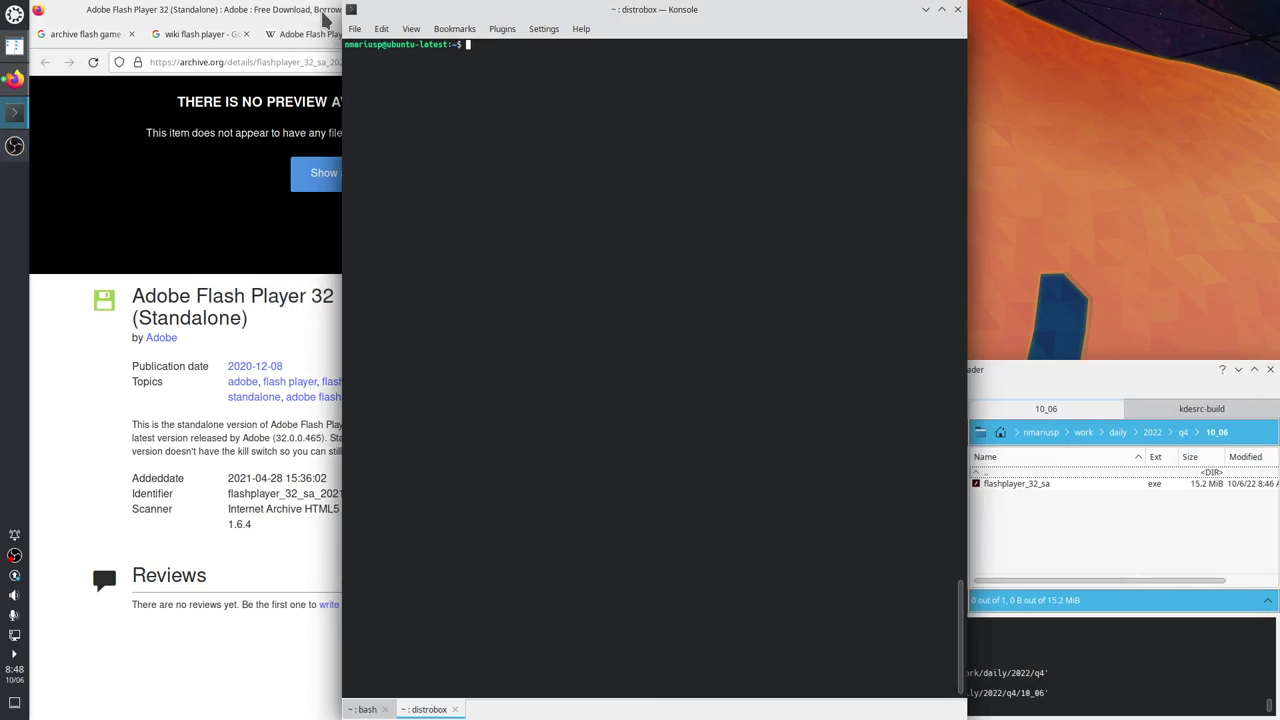
click(1013, 486)
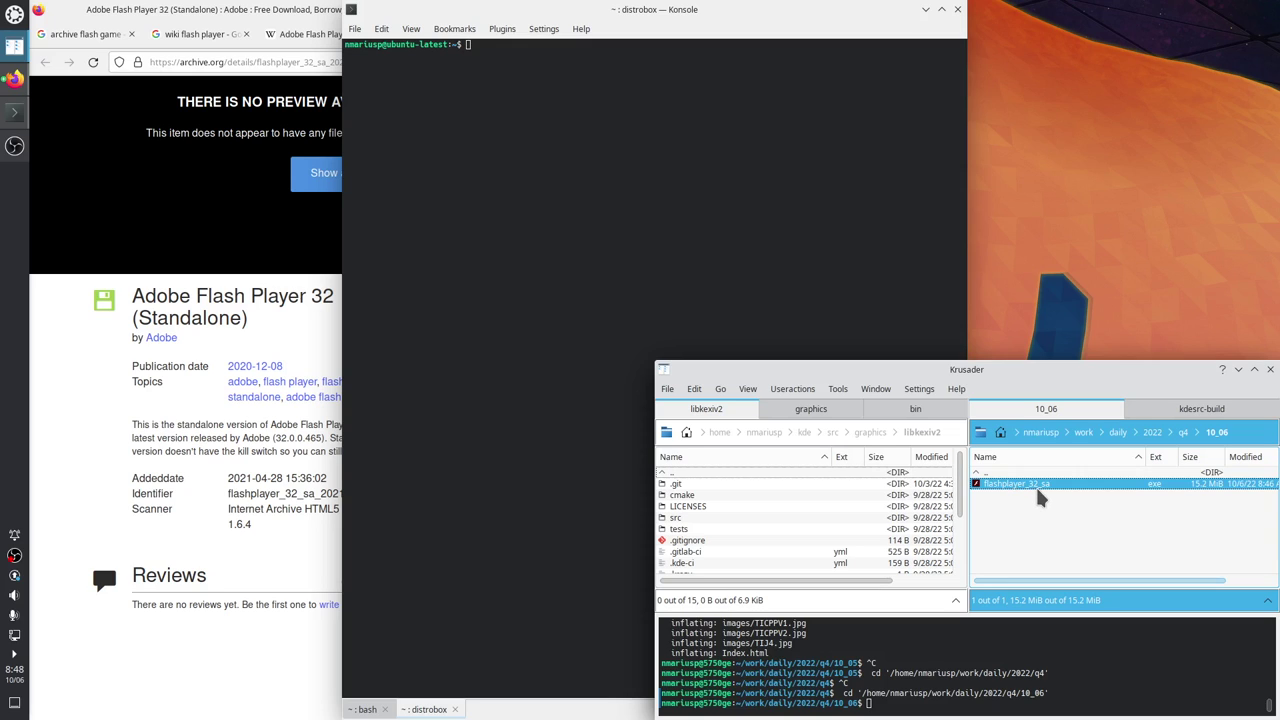
Switch to the distrobox session in Konsole and try to run apt update as the regular user.
click(493, 139)
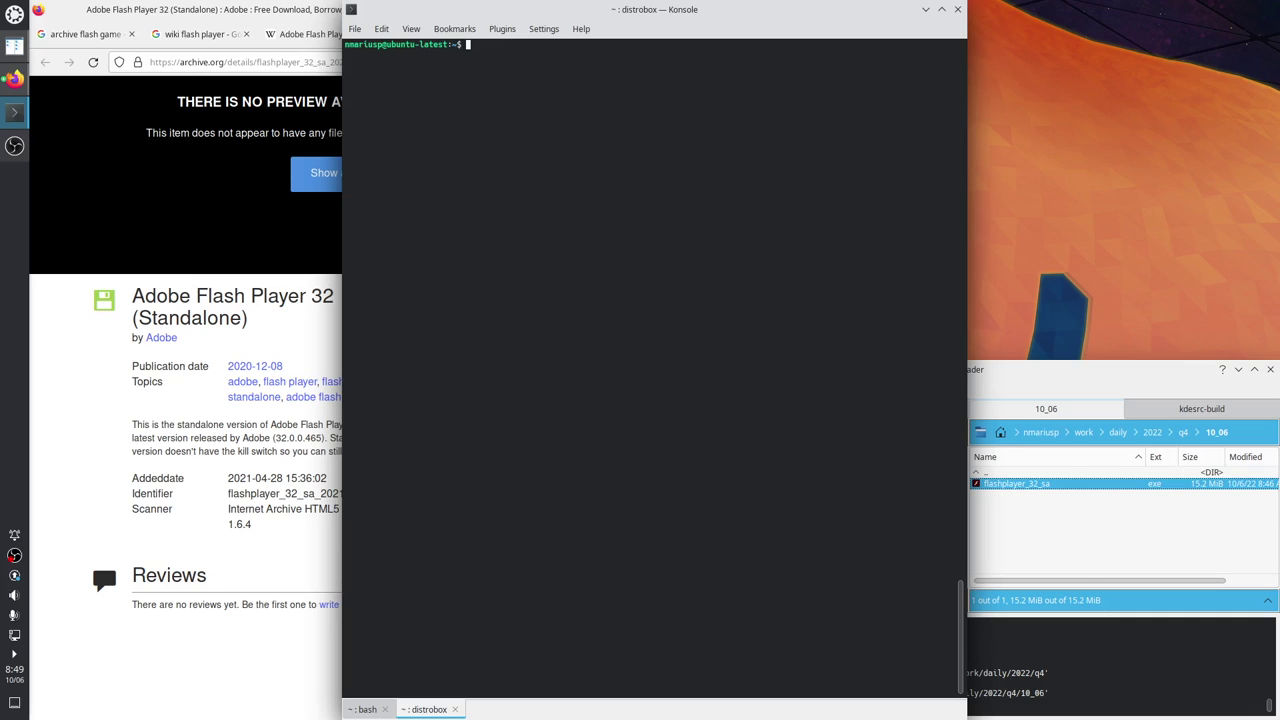
text(apt update)
key(Return)
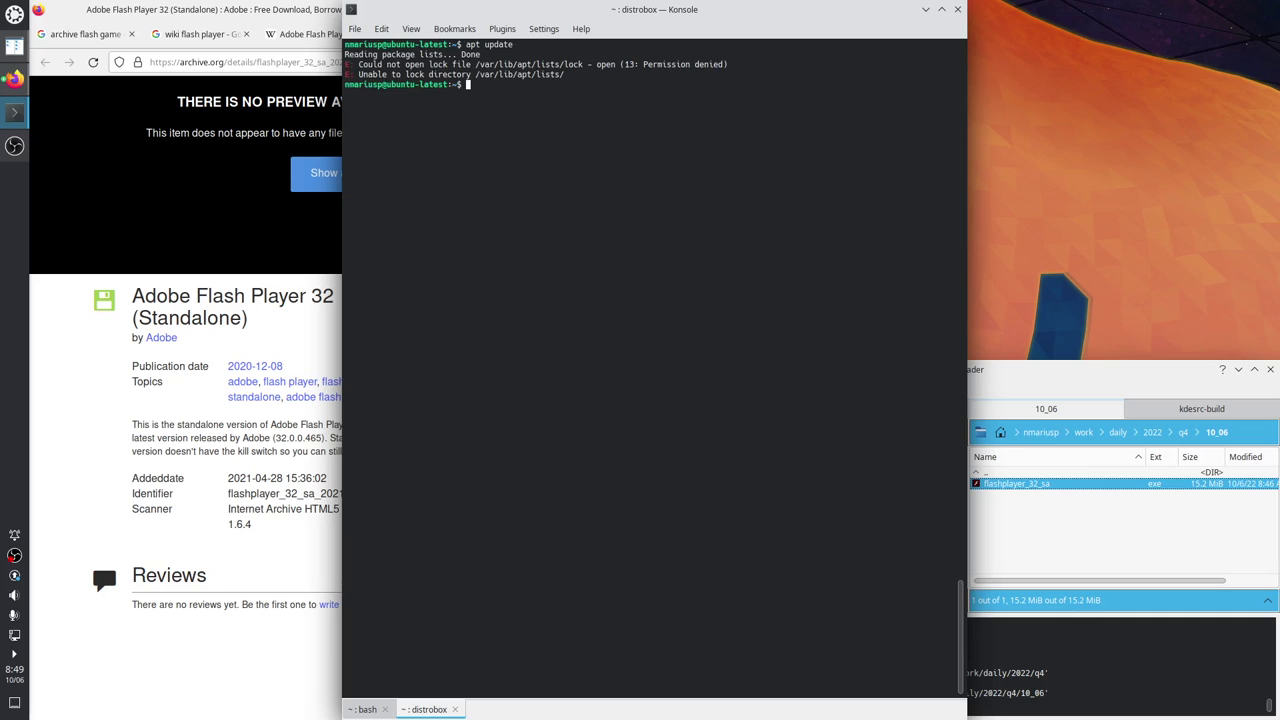
Become root with sudo su and refresh the package lists with apt update.
text(sudo su)
key(Return)
text(a)
text(pt update)
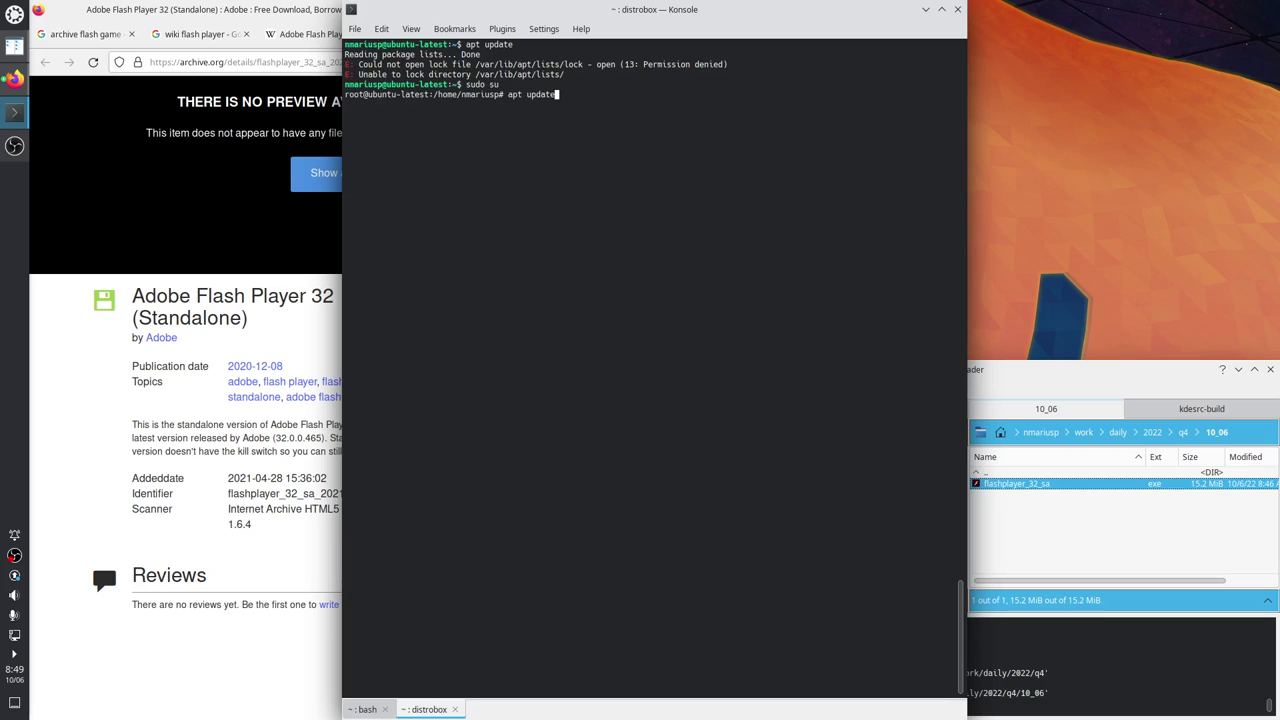
key(Return)
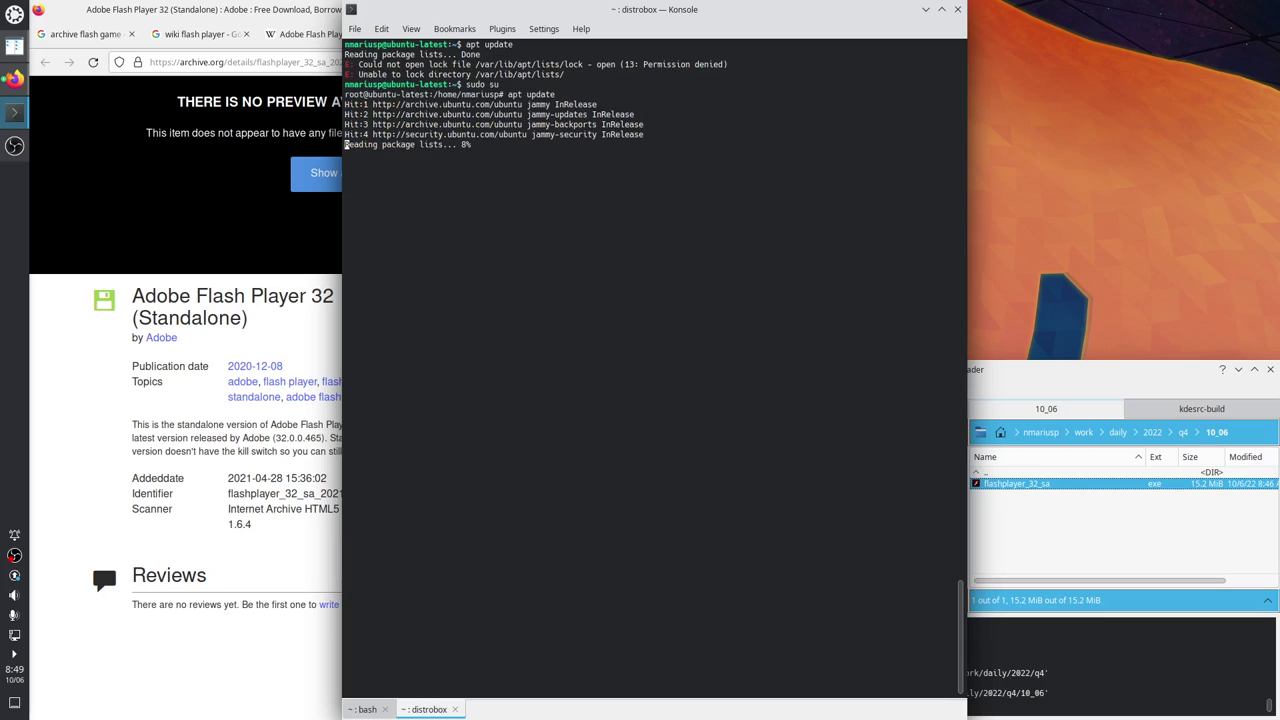
Run apt install wine to examine the packages it would add, including wine64, and decline the installation.
text(apt )
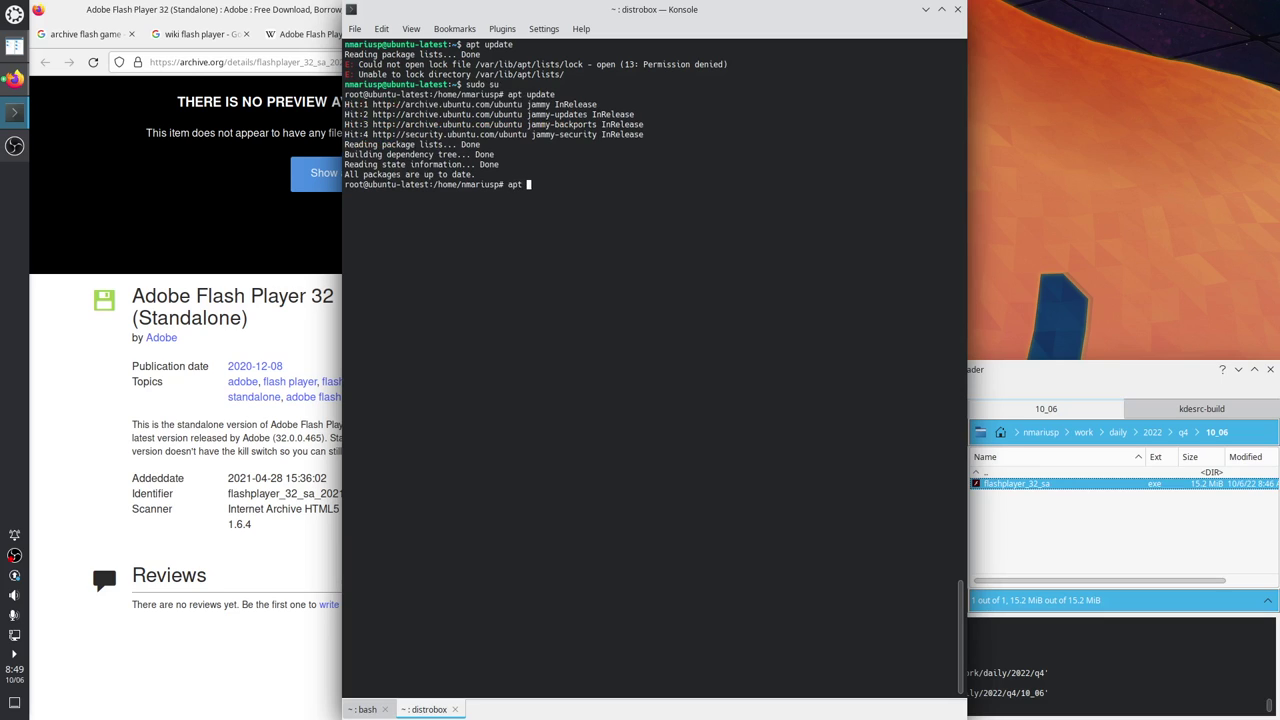
text(install wine)
key(Return)
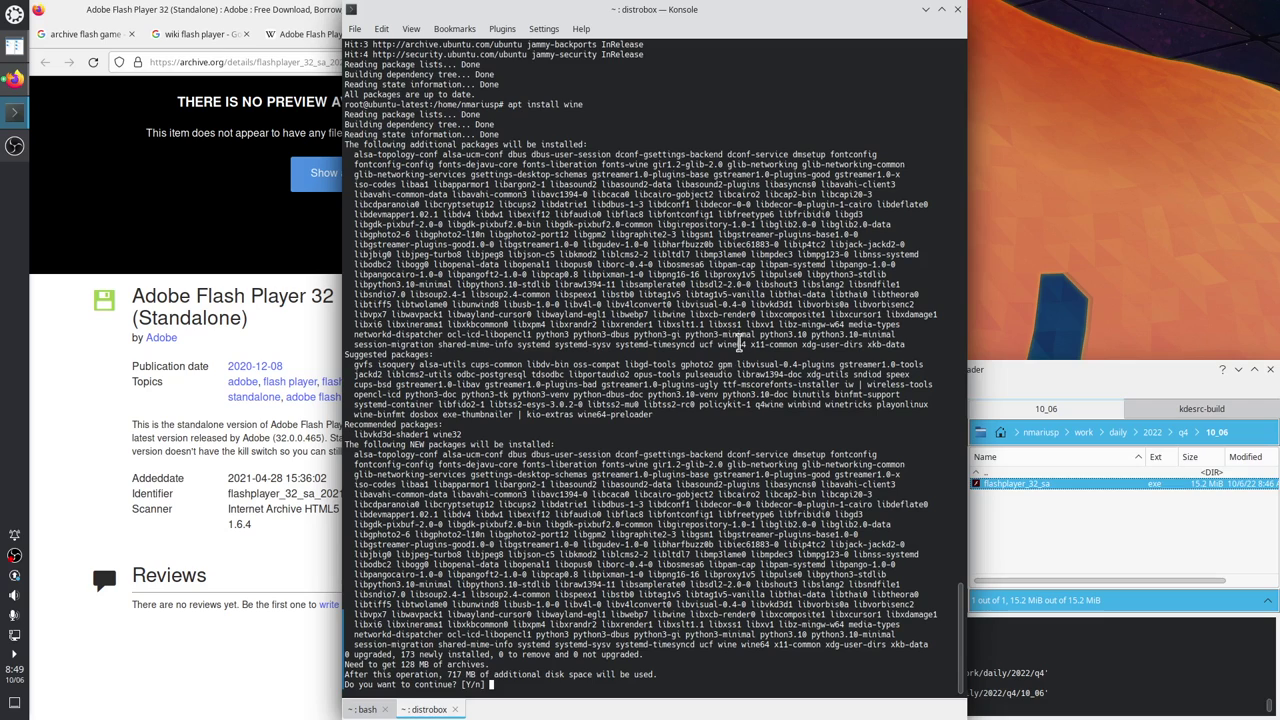
drag(716, 344, 745, 345)
click(523, 694)
text(n)
key(Return)
Switch to Firefox, search the web for "wine linux" in a new tab and open the Wikipedia article on Wine (software).
click(267, 565)
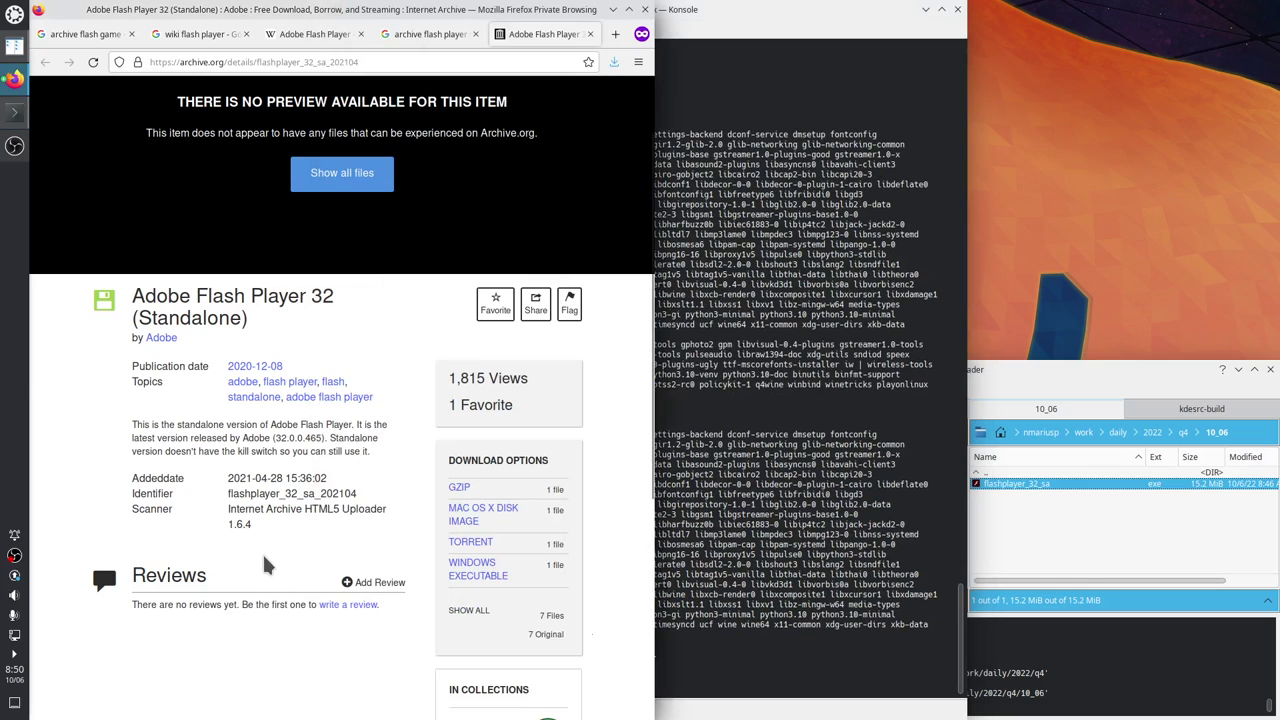
key(ctrl+t)
text(win)
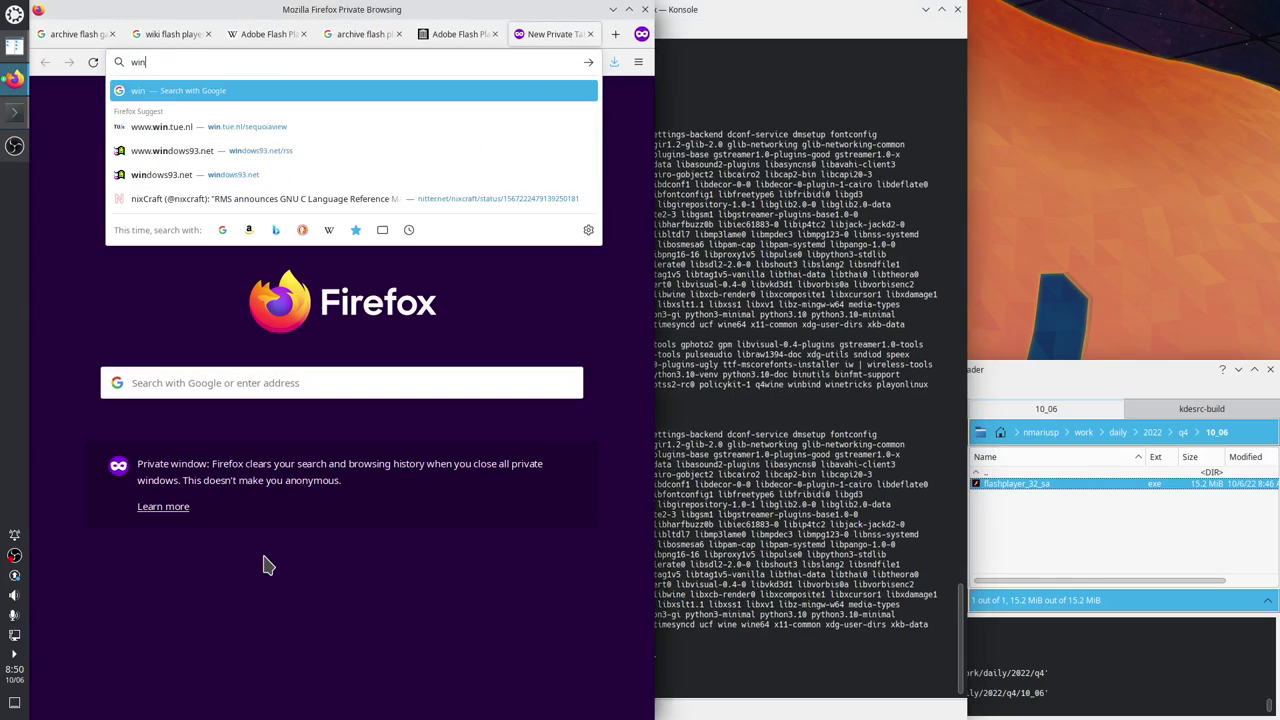
text(e linux)
key(Return)
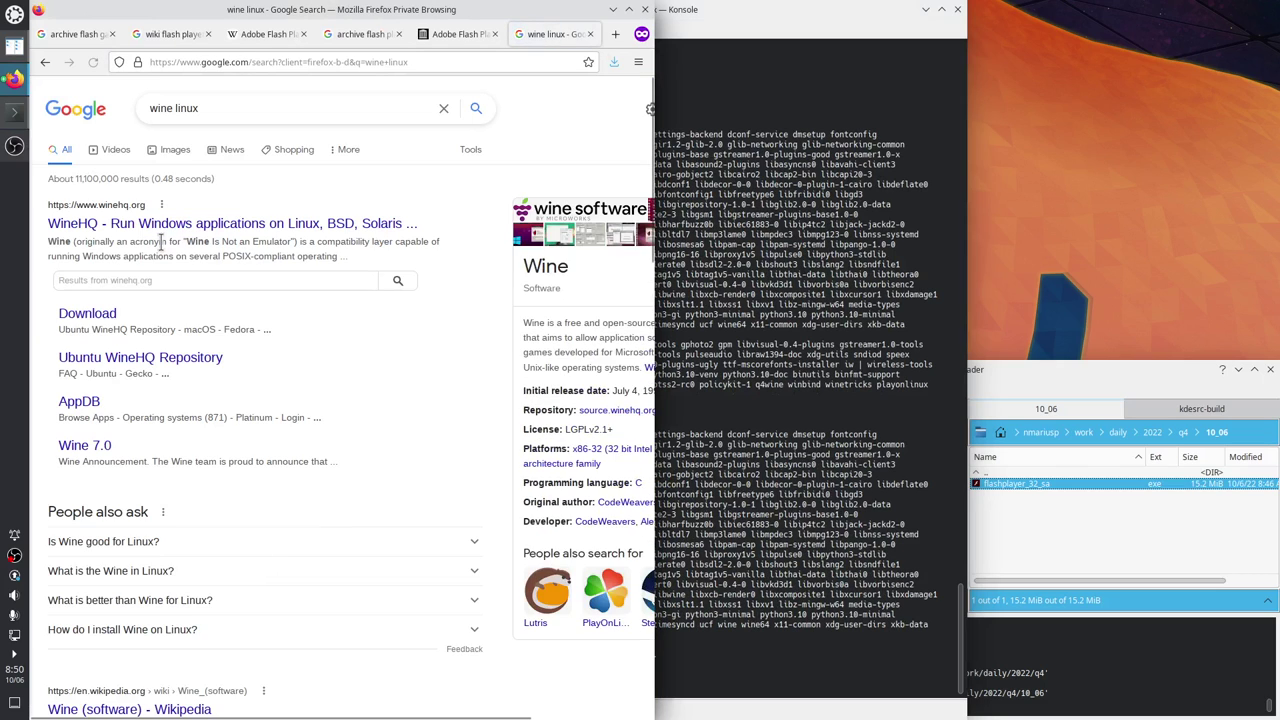
scroll(150, 709, down, 3)
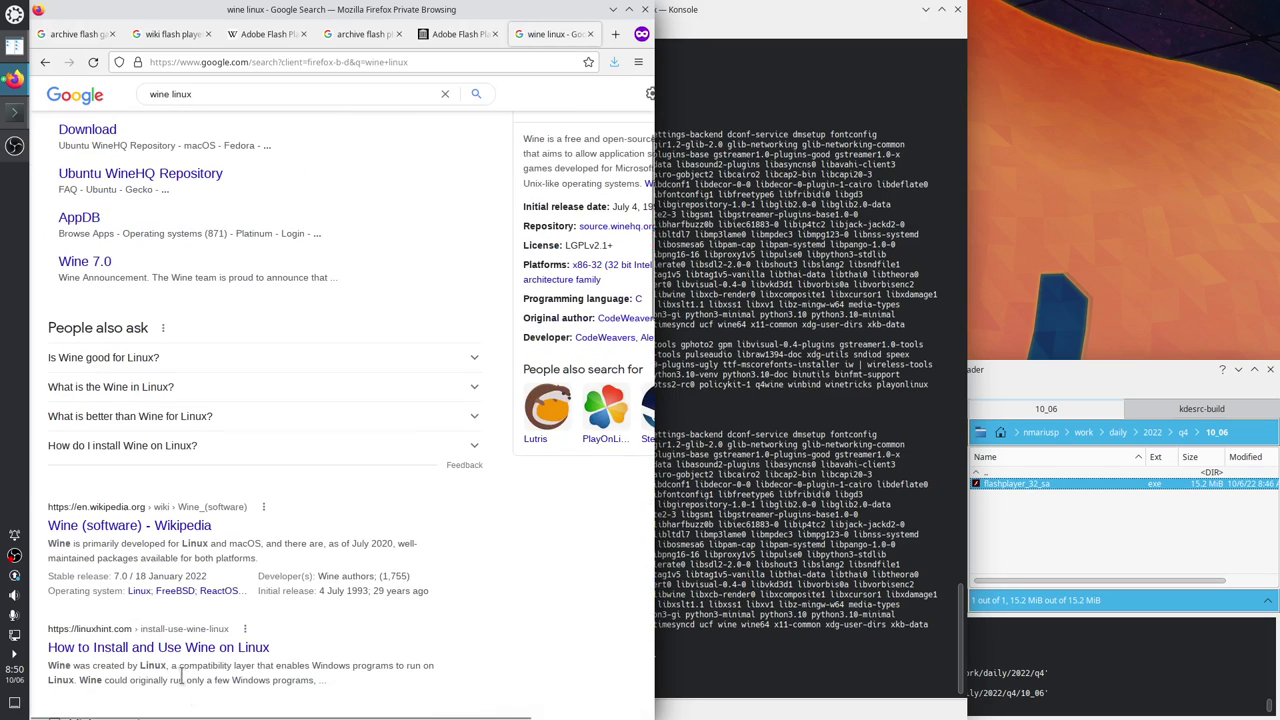
click(156, 530)
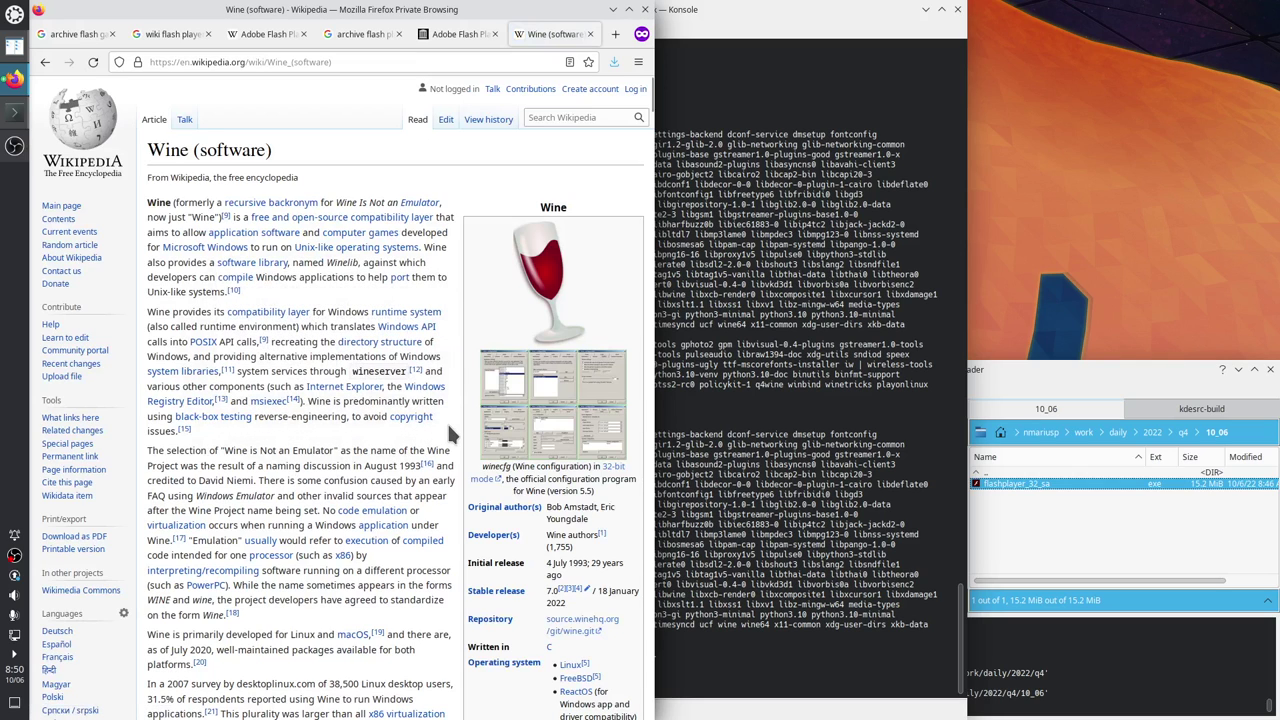
Go from the Wikipedia article to the official winehq.org website and open its download instructions for Ubuntu.
scroll(447, 421, down, 2)
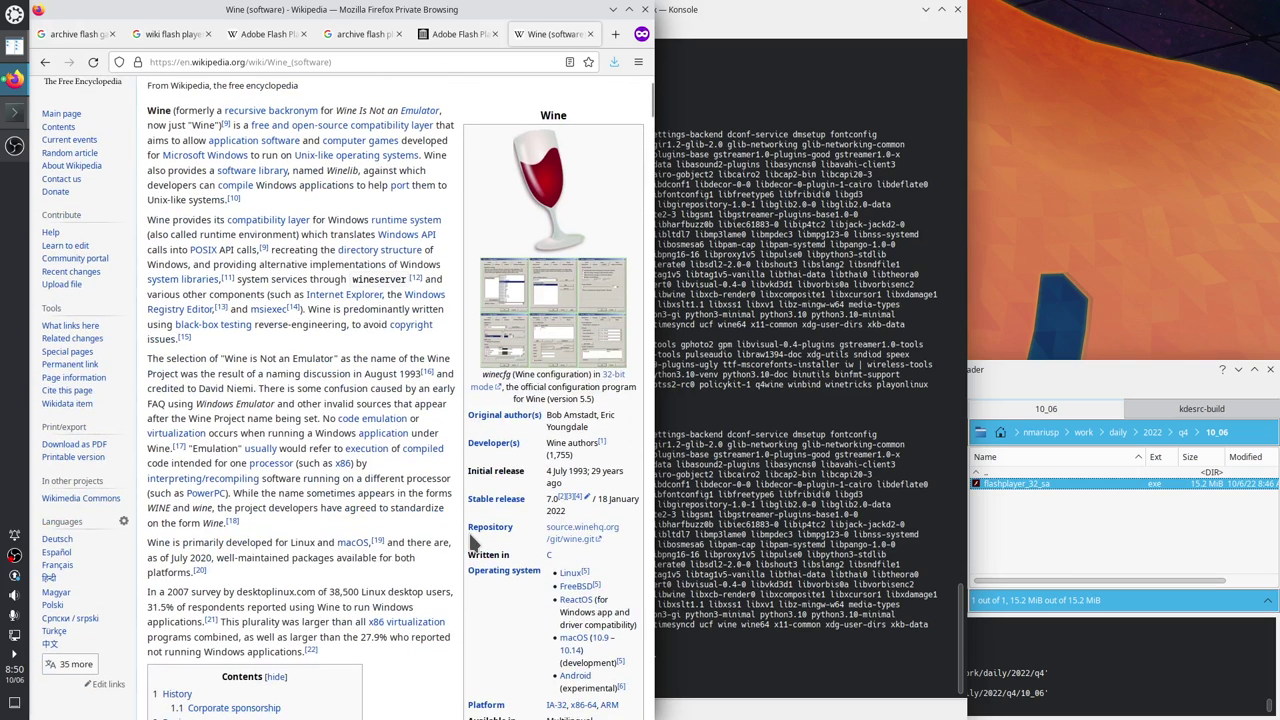
scroll(475, 540, down, 2)
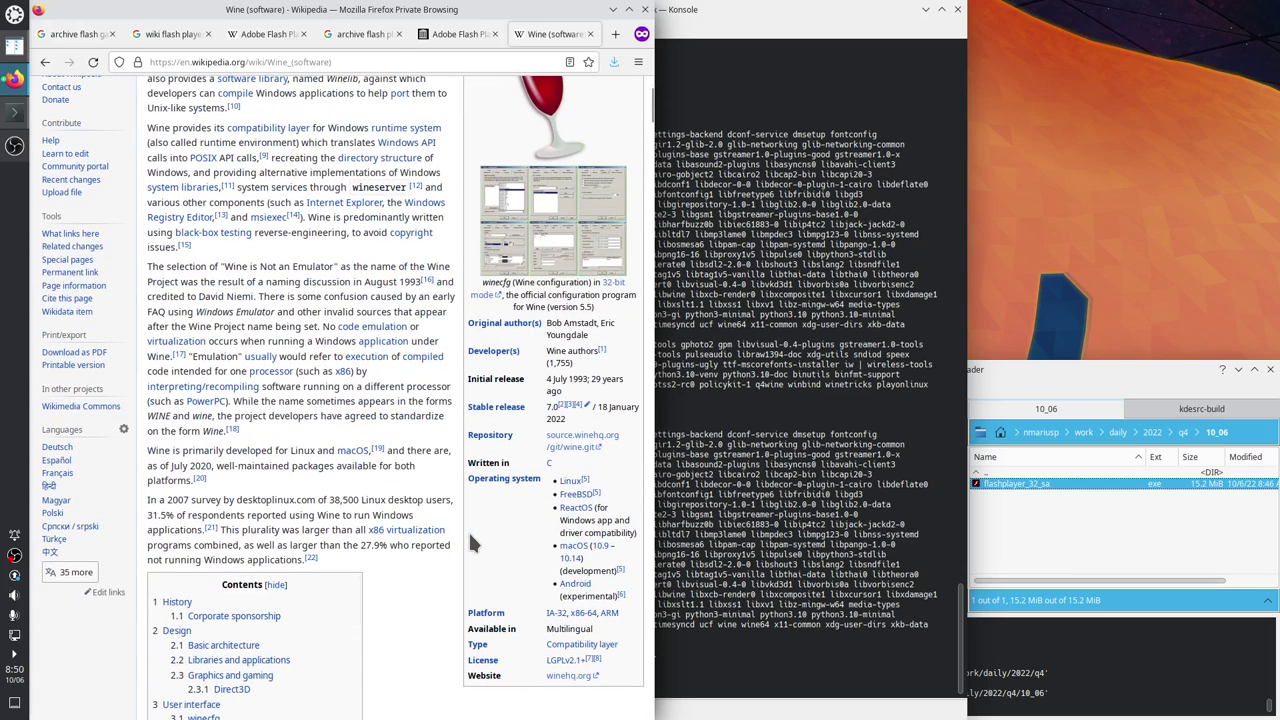
click(571, 679)
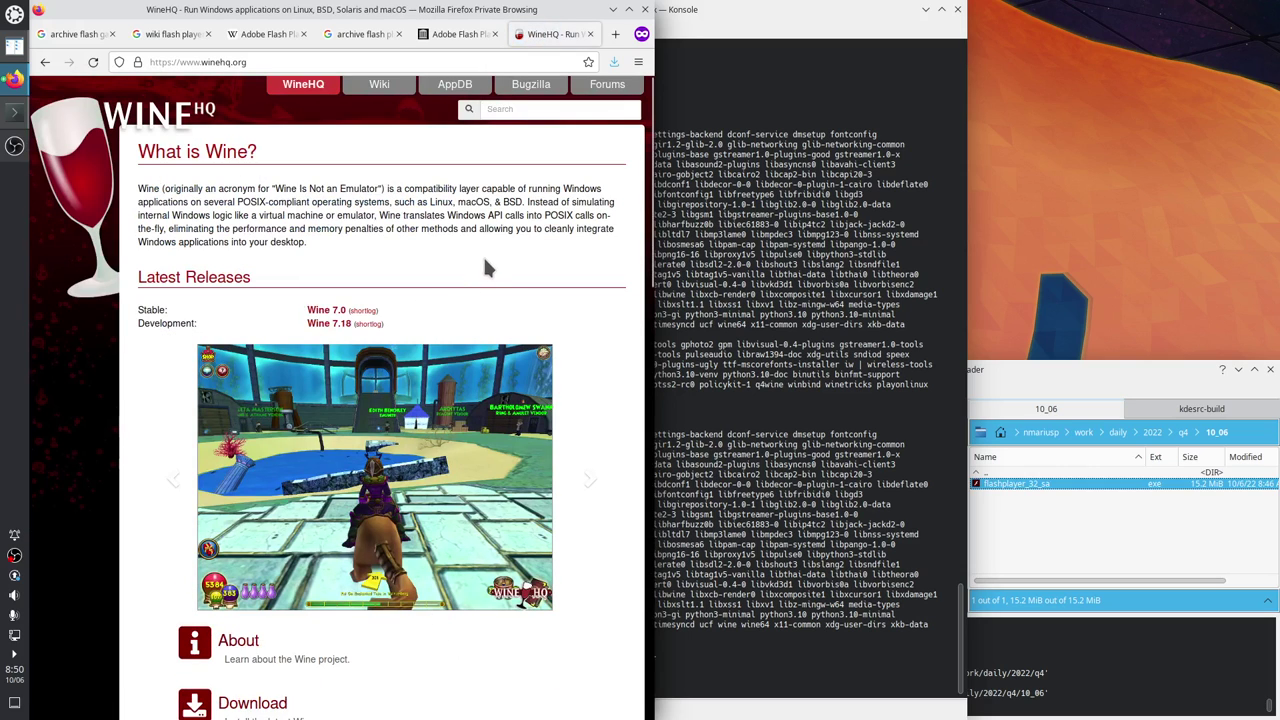
scroll(480, 250, down, 4)
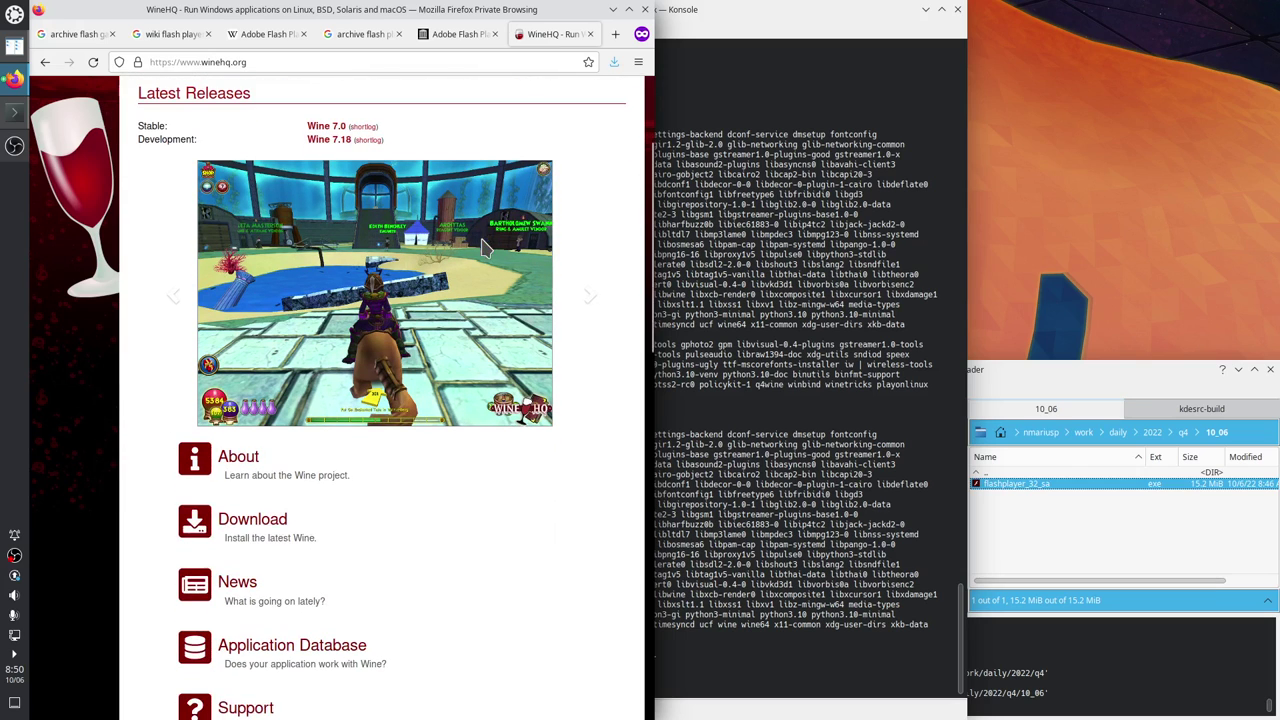
click(262, 526)
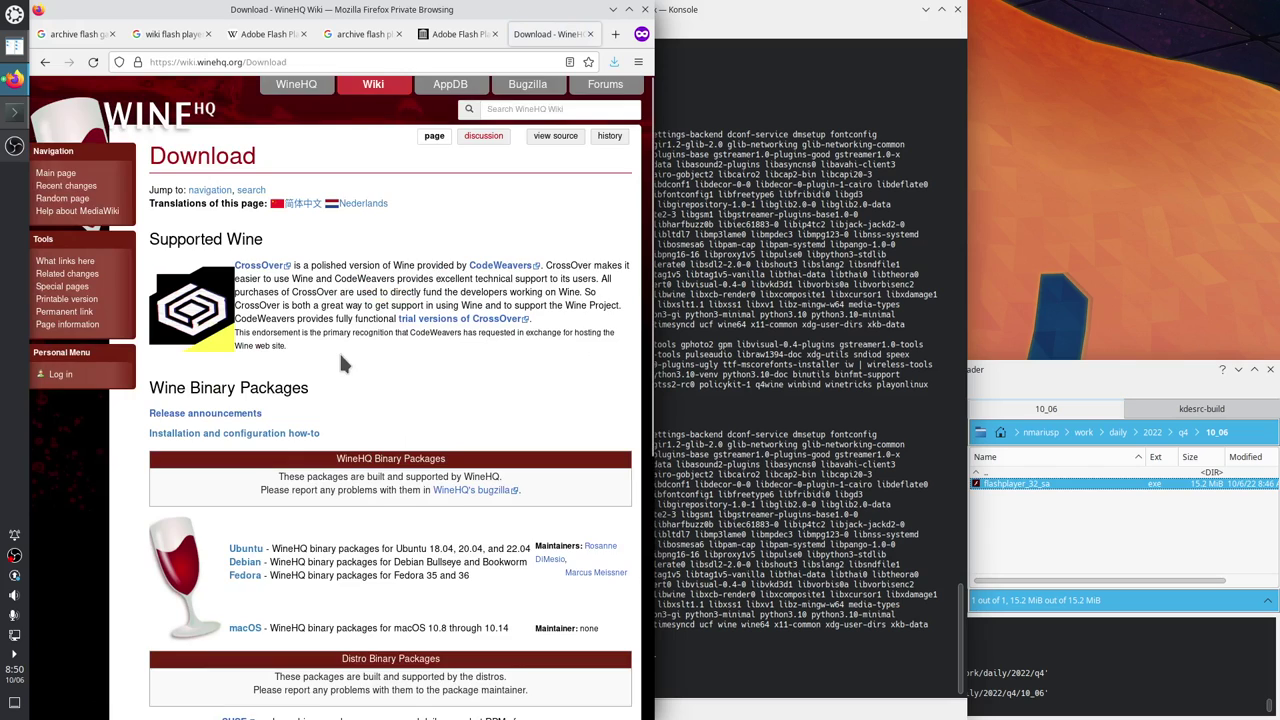
scroll(330, 380, down, 2)
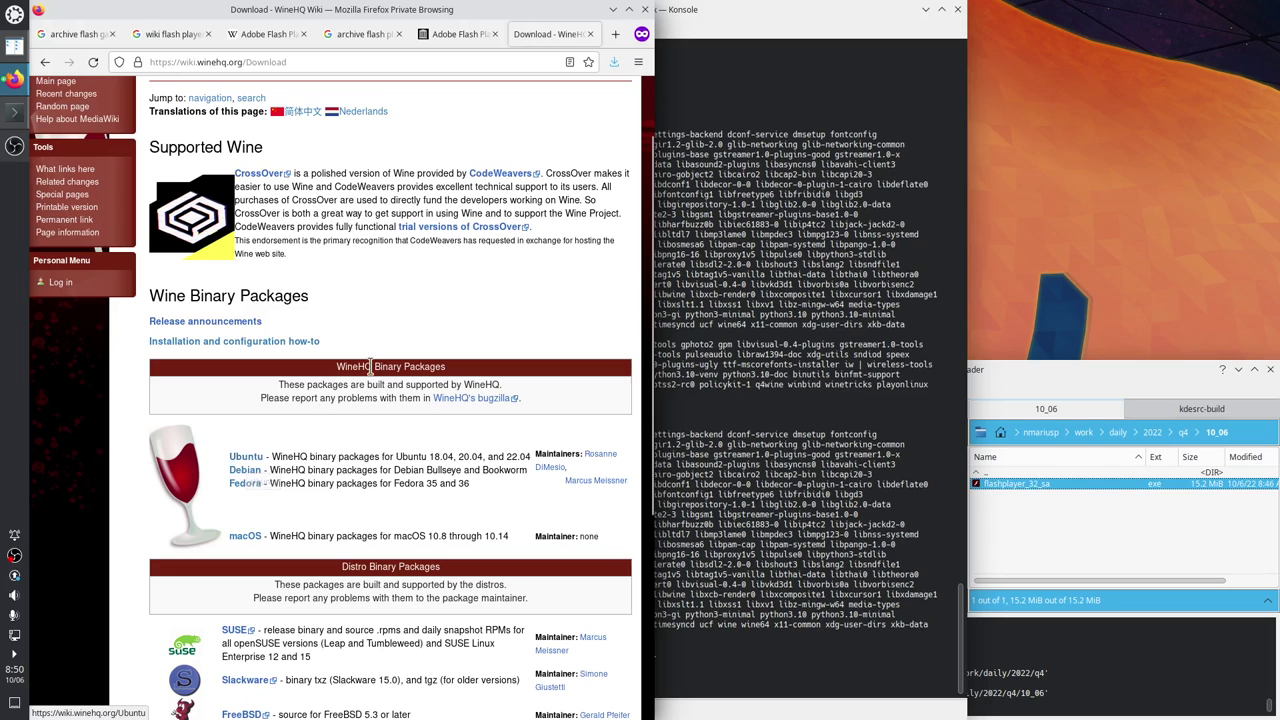
click(247, 459)
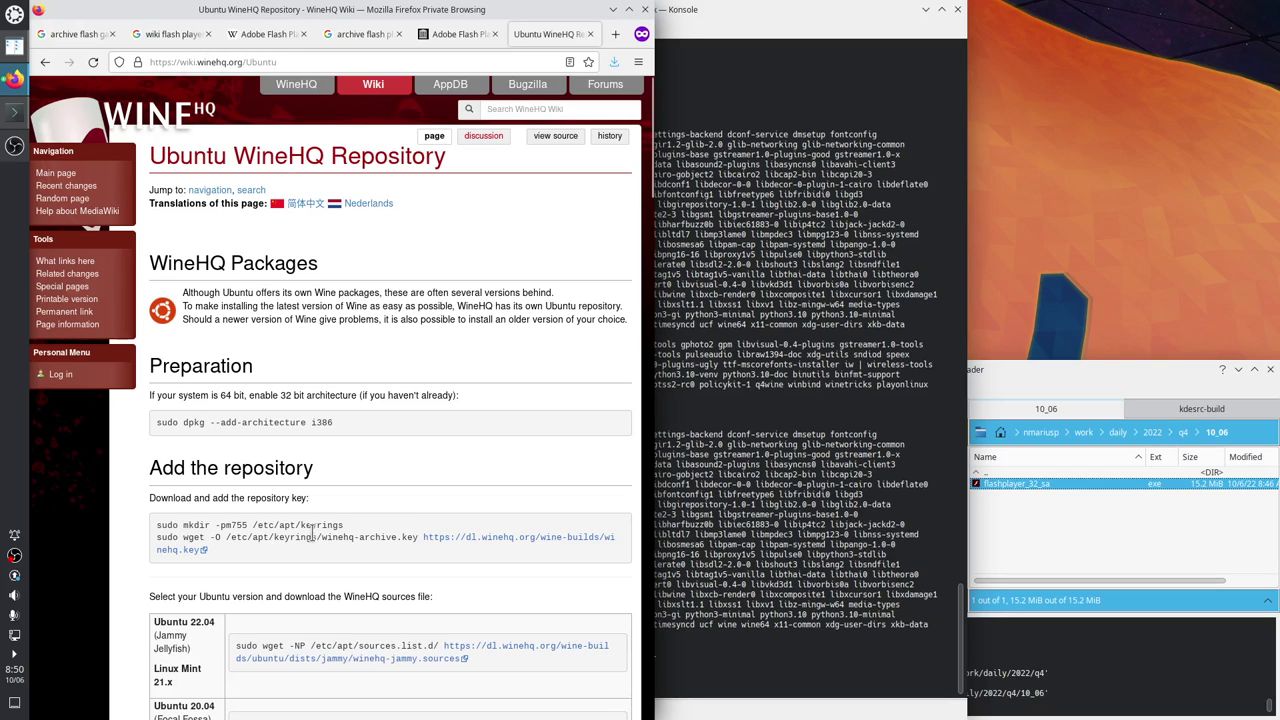
Run dpkg --add-architecture i386 in the Konsole root shell and tile the terminal window beside the browser.
drag(183, 422, 334, 424)
key(super+c)
click(780, 690)
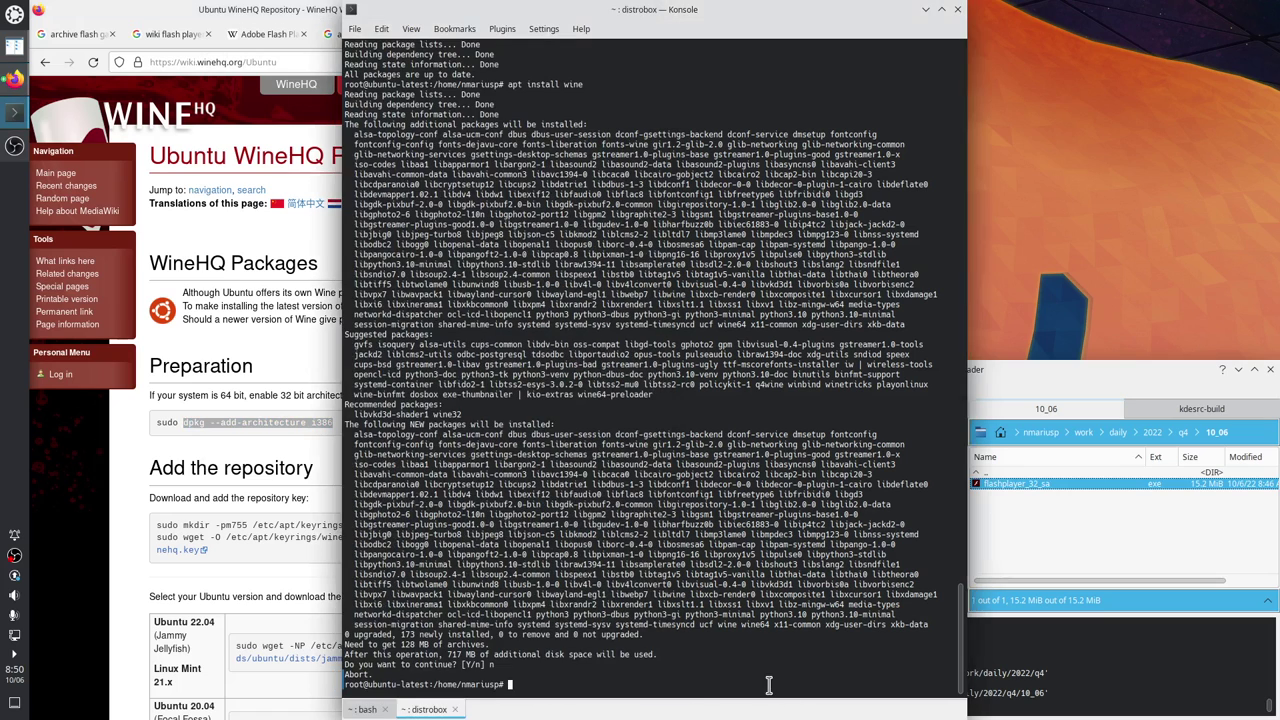
middle_click(575, 650)
key(Return)
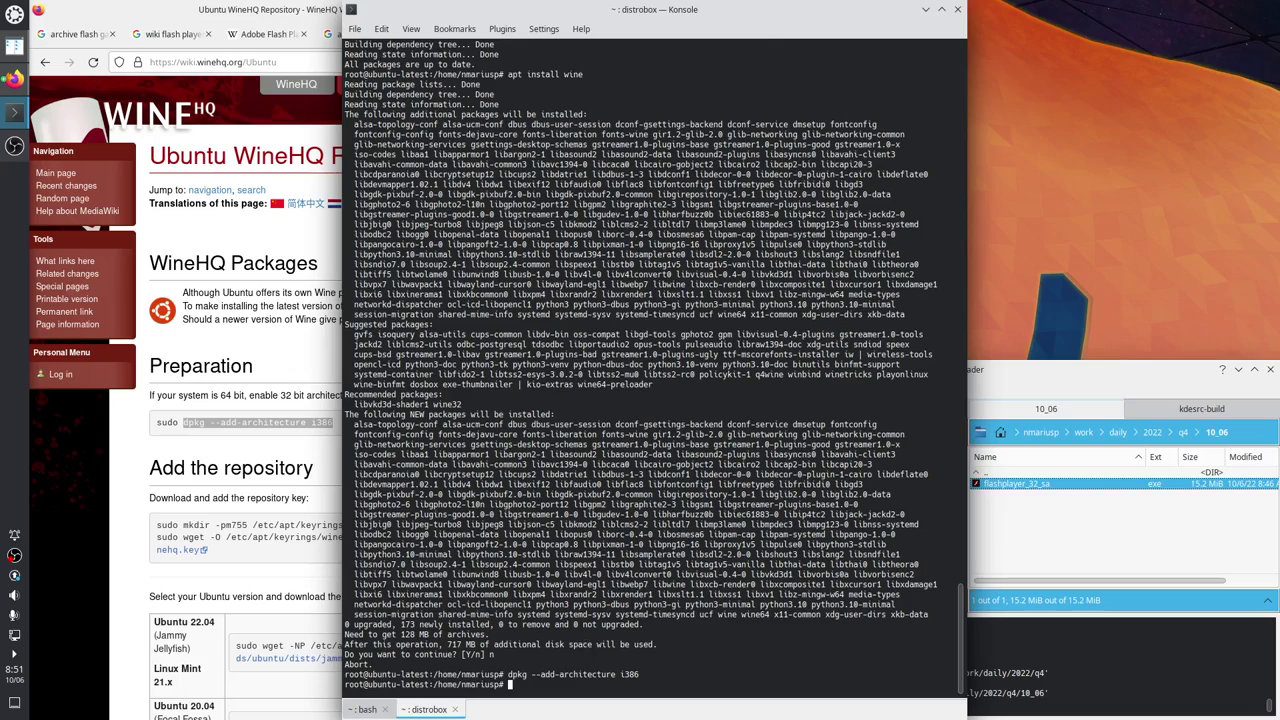
key(super+Right)
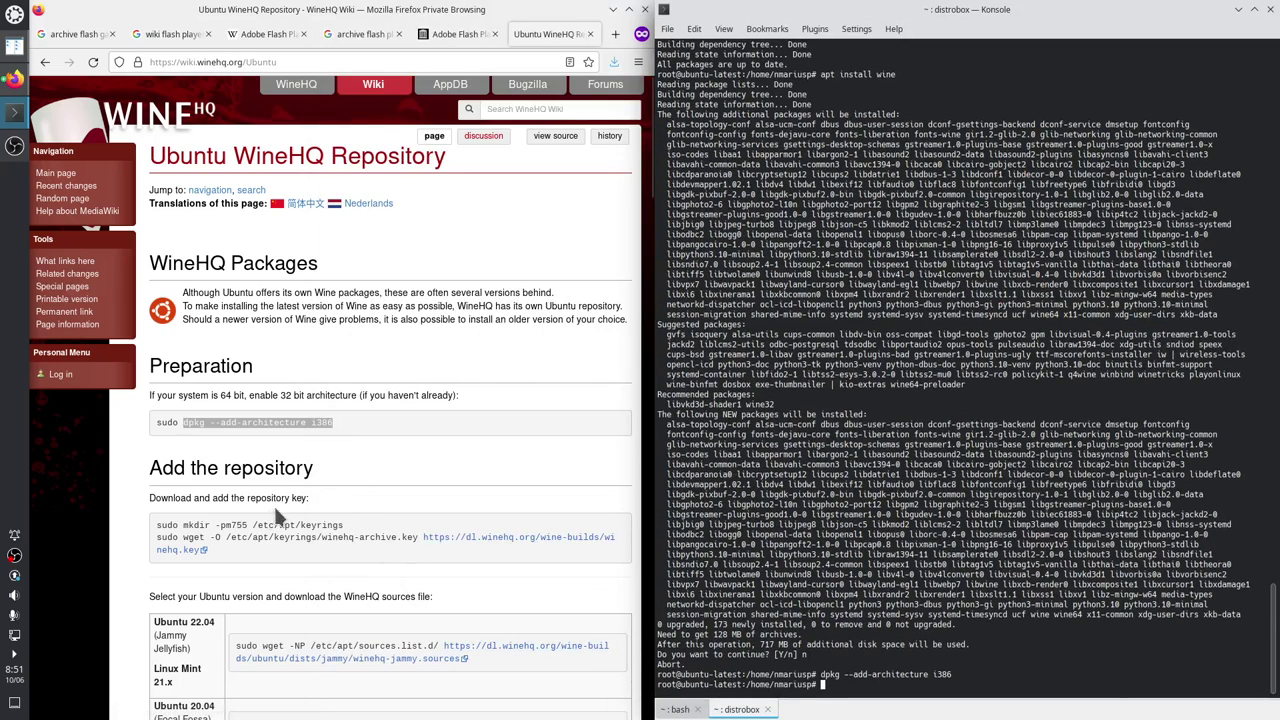
Create /etc/apt/keyrings with mkdir -pm755 and download the WineHQ repository key there as winehq-archive.key using the wiki's wget command.
drag(183, 526, 345, 527)
middle_click(929, 662)
key(Return)
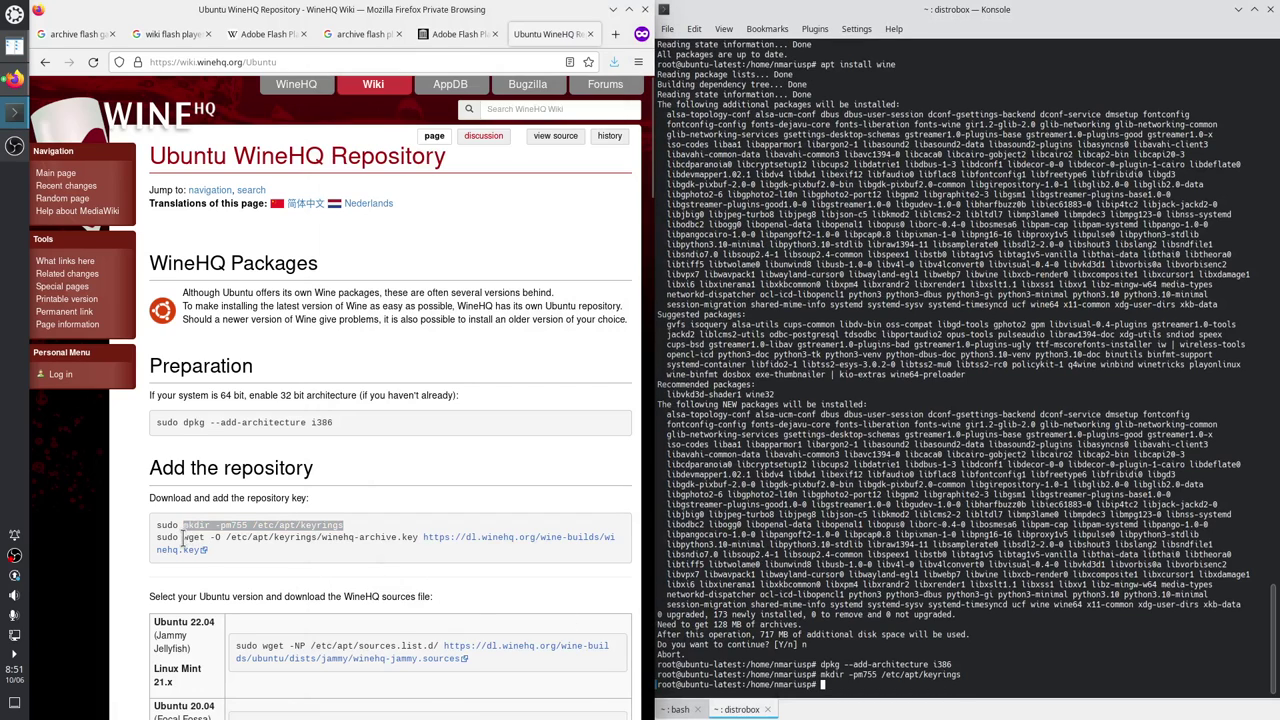
drag(183, 537, 206, 550)
middle_click(838, 597)
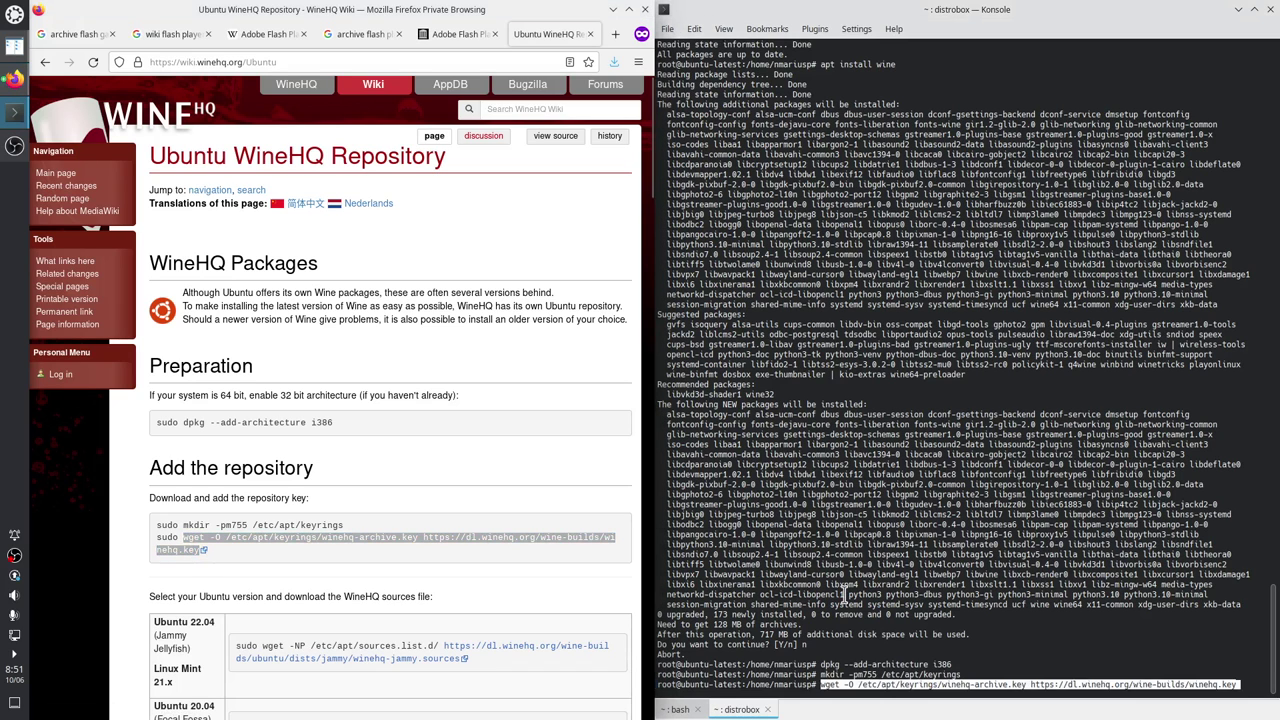
key(Return)
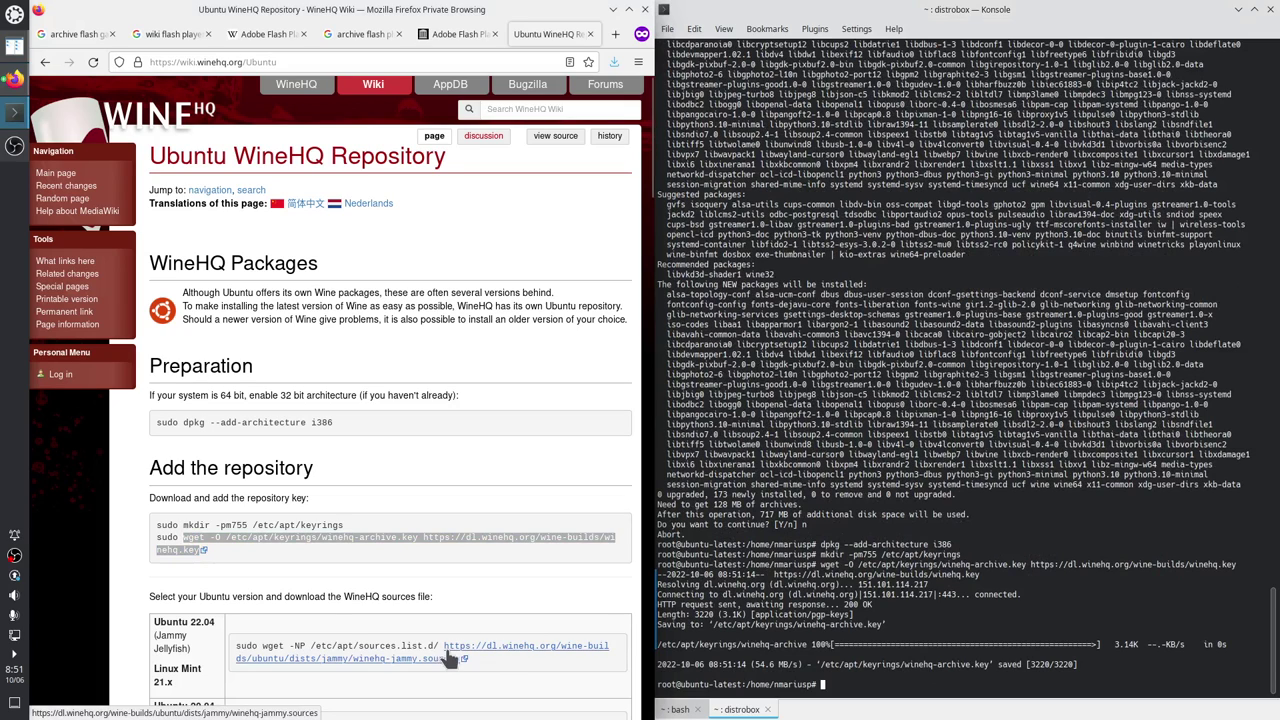
Download the Ubuntu 22.04 sources file winehq-jammy.sources into /etc/apt/sources.list.d/ with the wiki's wget -NP command.
scroll(329, 625, down, 3)
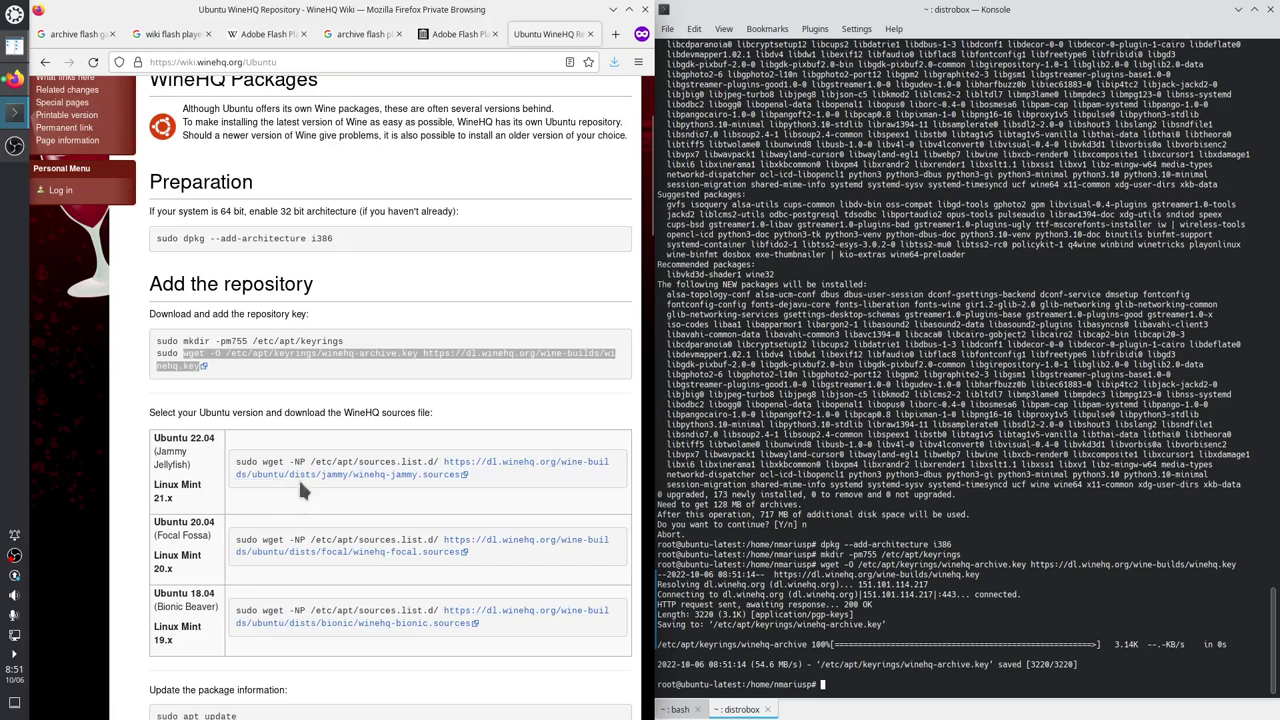
drag(264, 462, 535, 507)
middle_click(820, 593)
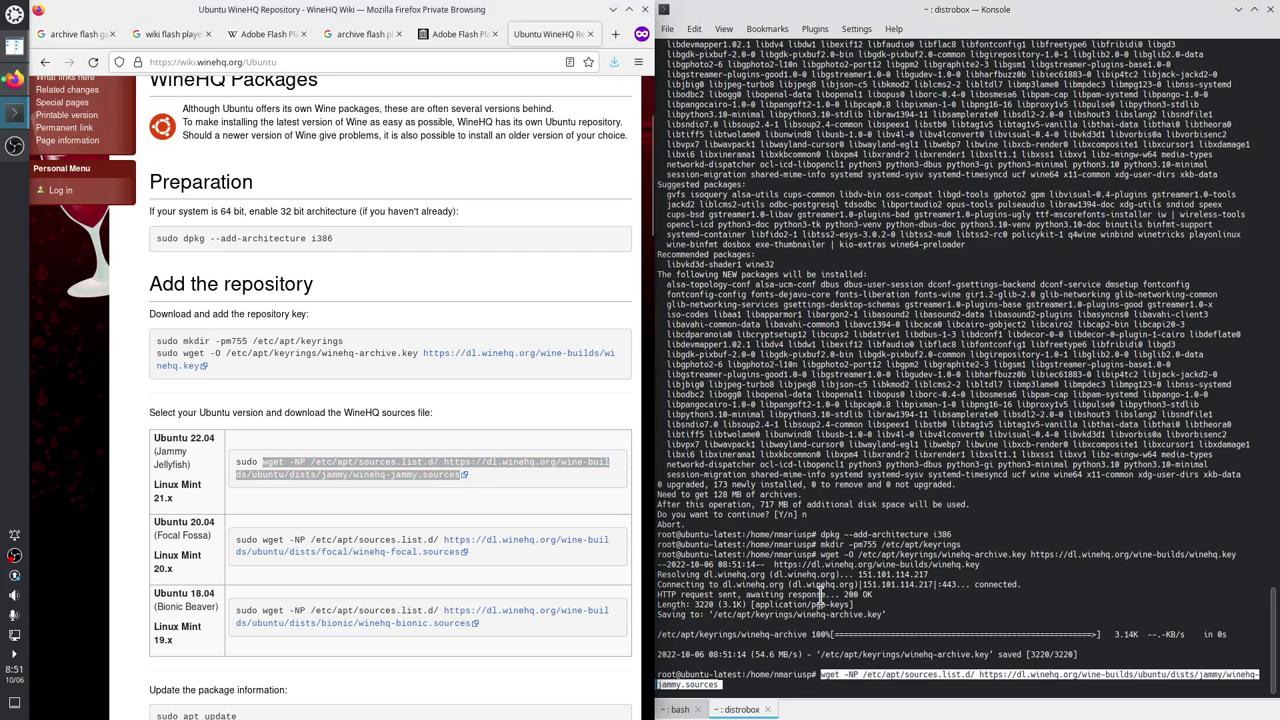
key(Return)
Refresh the package information with apt update in the root shell.
scroll(313, 676, down, 2)
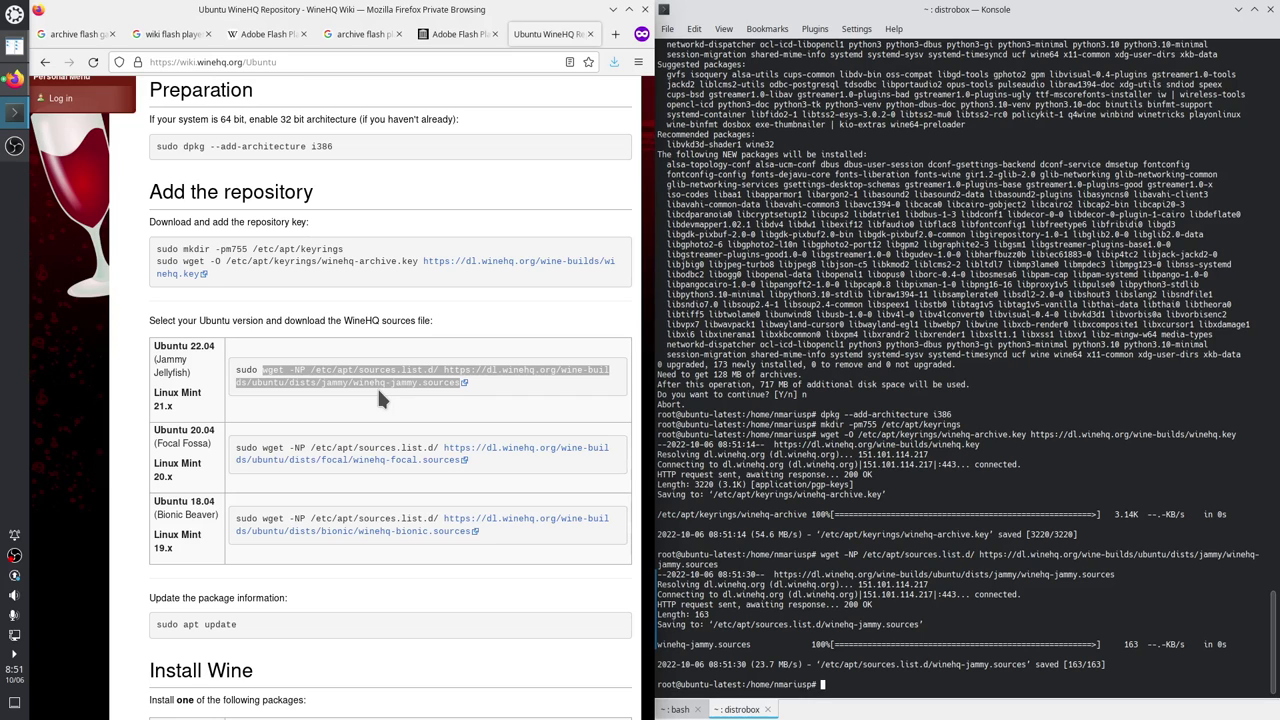
drag(183, 625, 236, 625)
middle_click(853, 688)
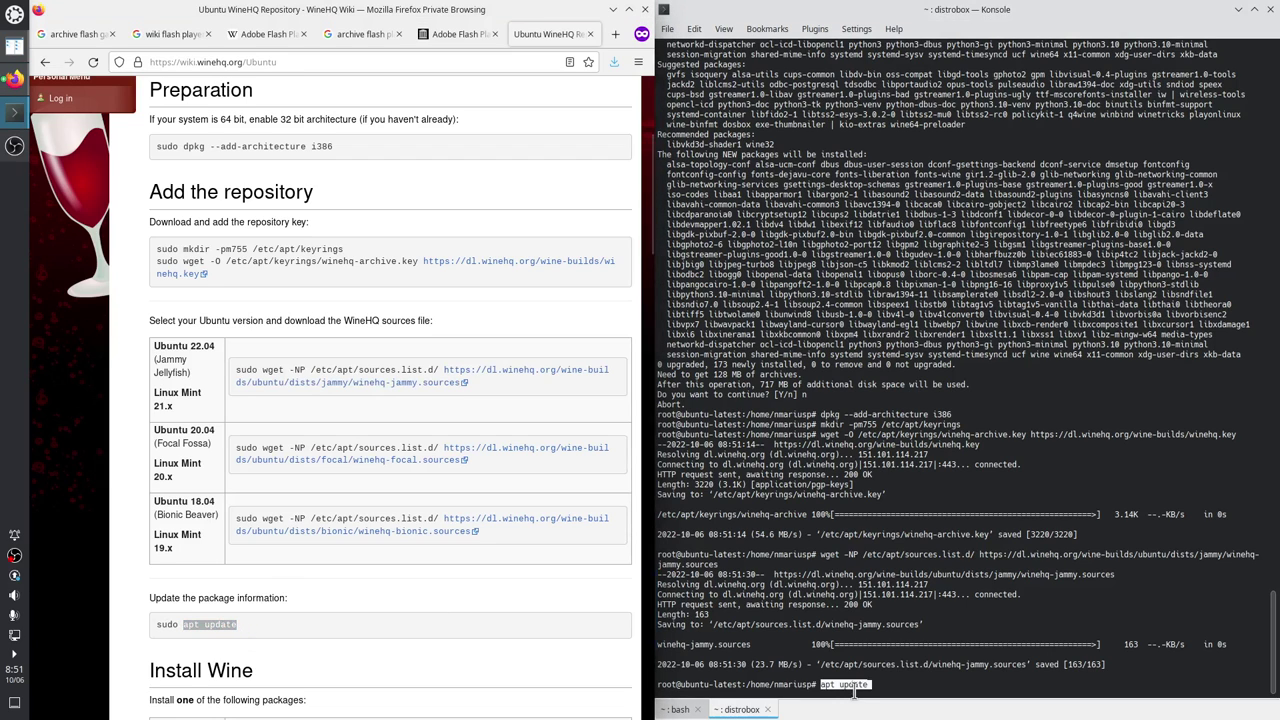
key(Return)
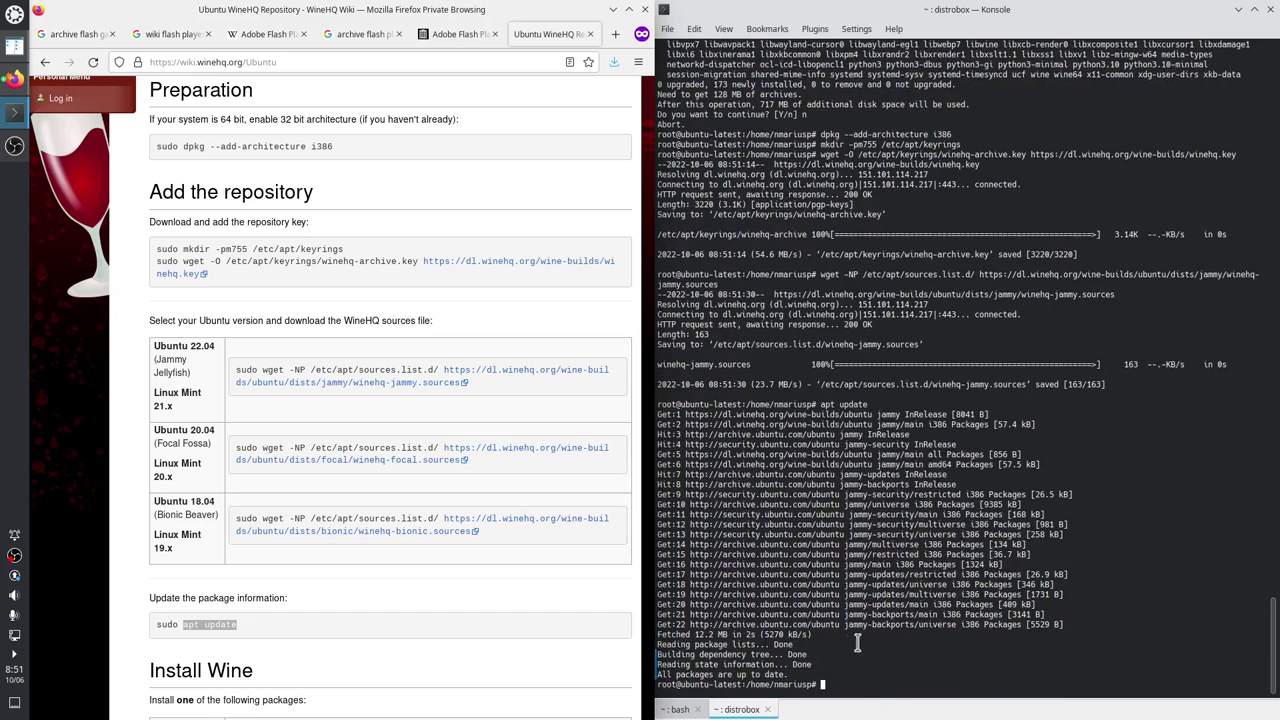
Try to install the stable branch of Wine with apt install --install-recommends winehq-stable.
scroll(357, 593, down, 4)
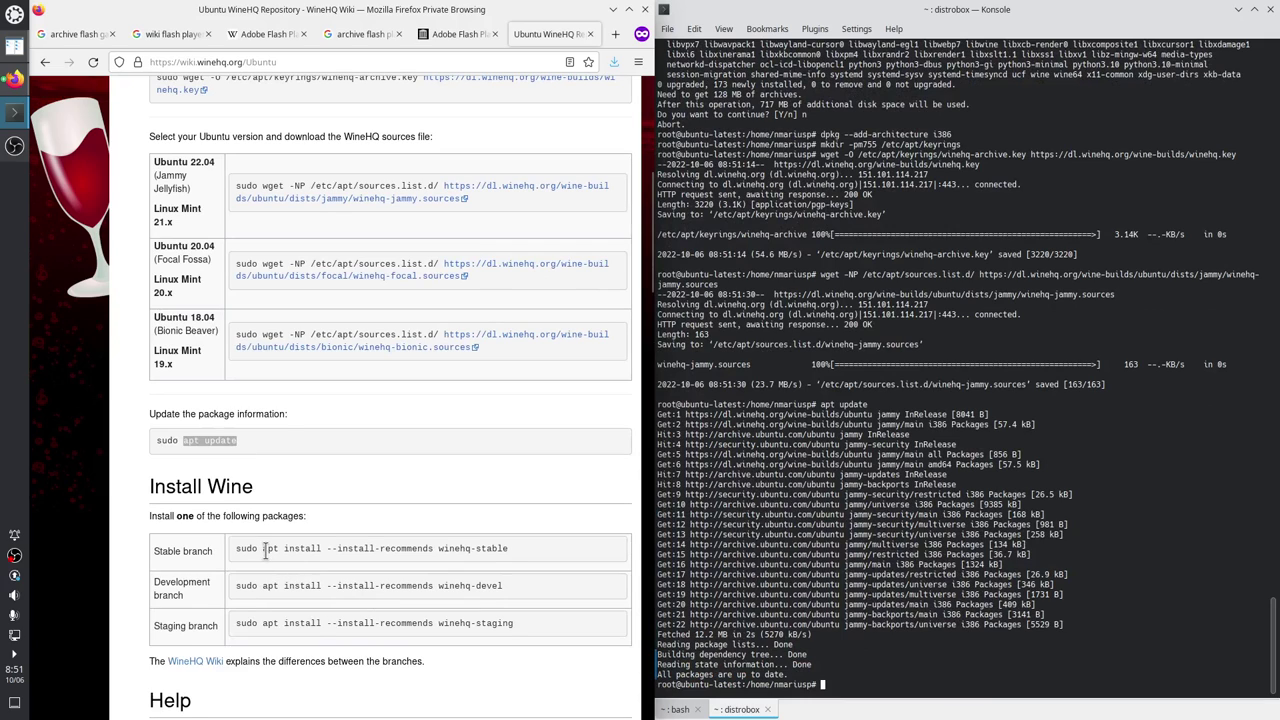
click(265, 553)
drag(265, 550, 508, 550)
key(super+c)
click(273, 555)
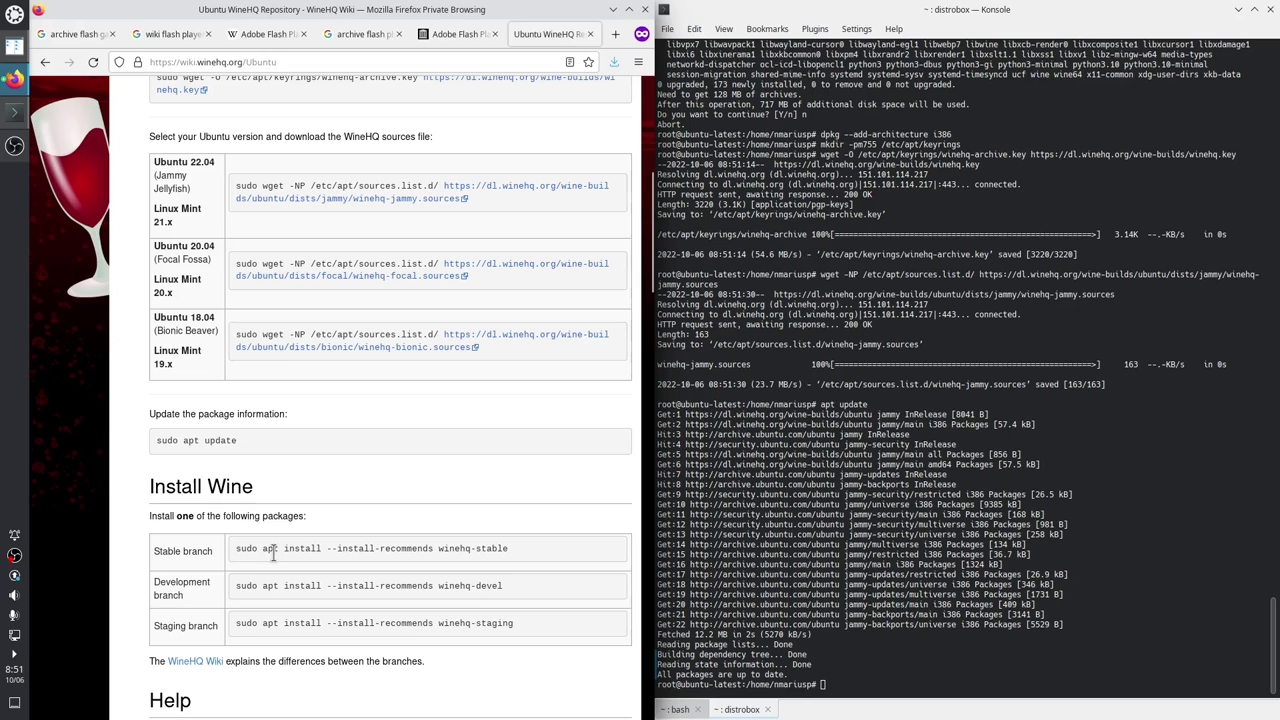
drag(264, 548, 507, 548)
middle_click(907, 575)
key(Return)
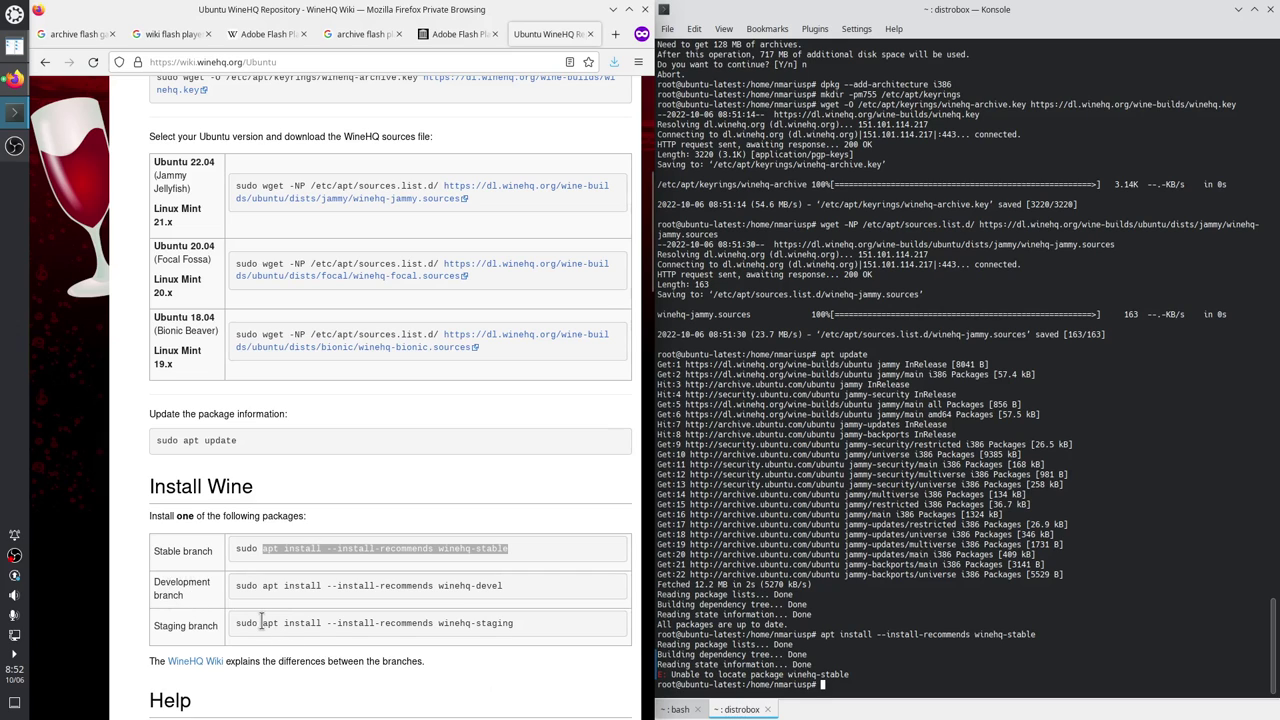
Install the staging branch of Wine with apt install --install-recommends winehq-staging, accepting the additional packages.
drag(261, 622, 600, 634)
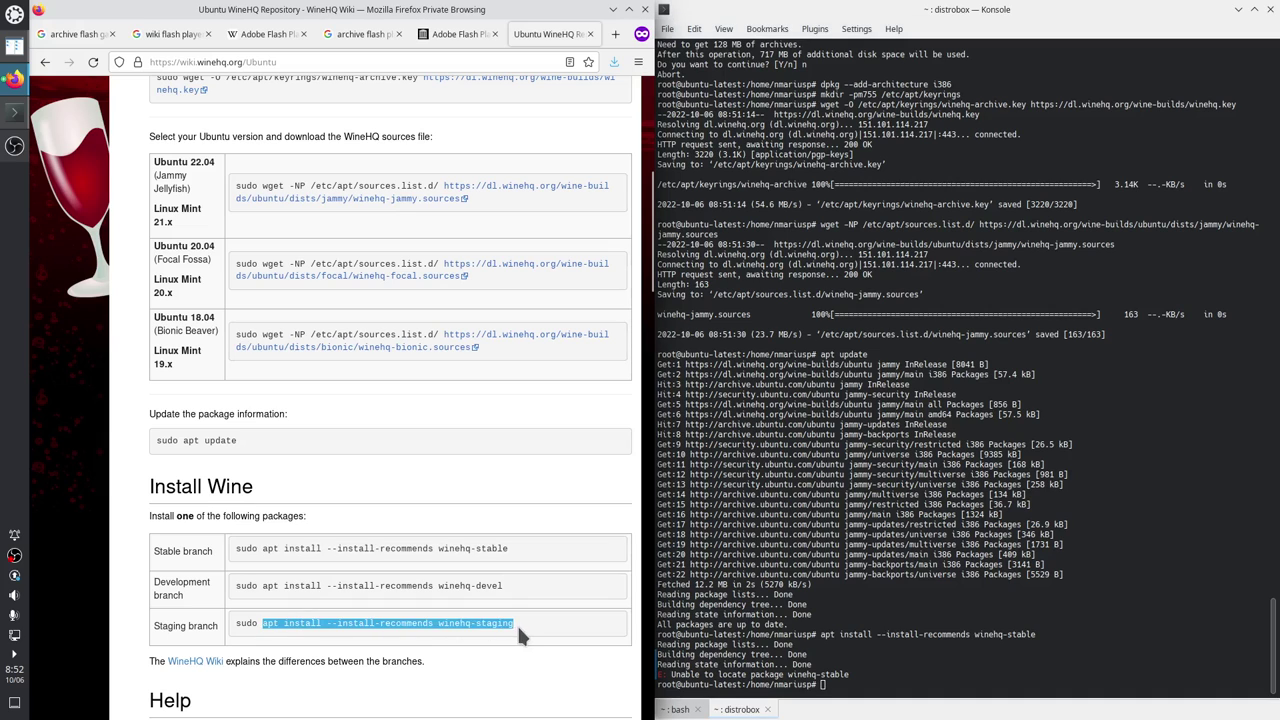
middle_click(800, 660)
key(Return)
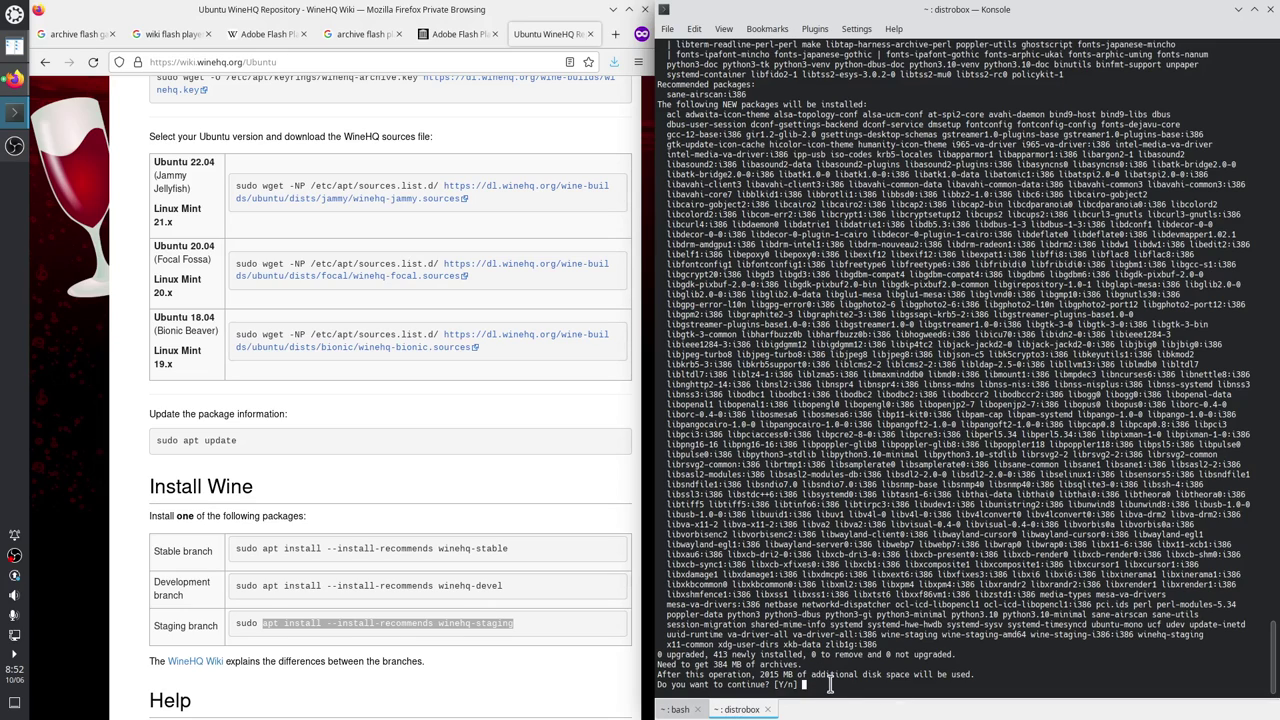
key(Return)
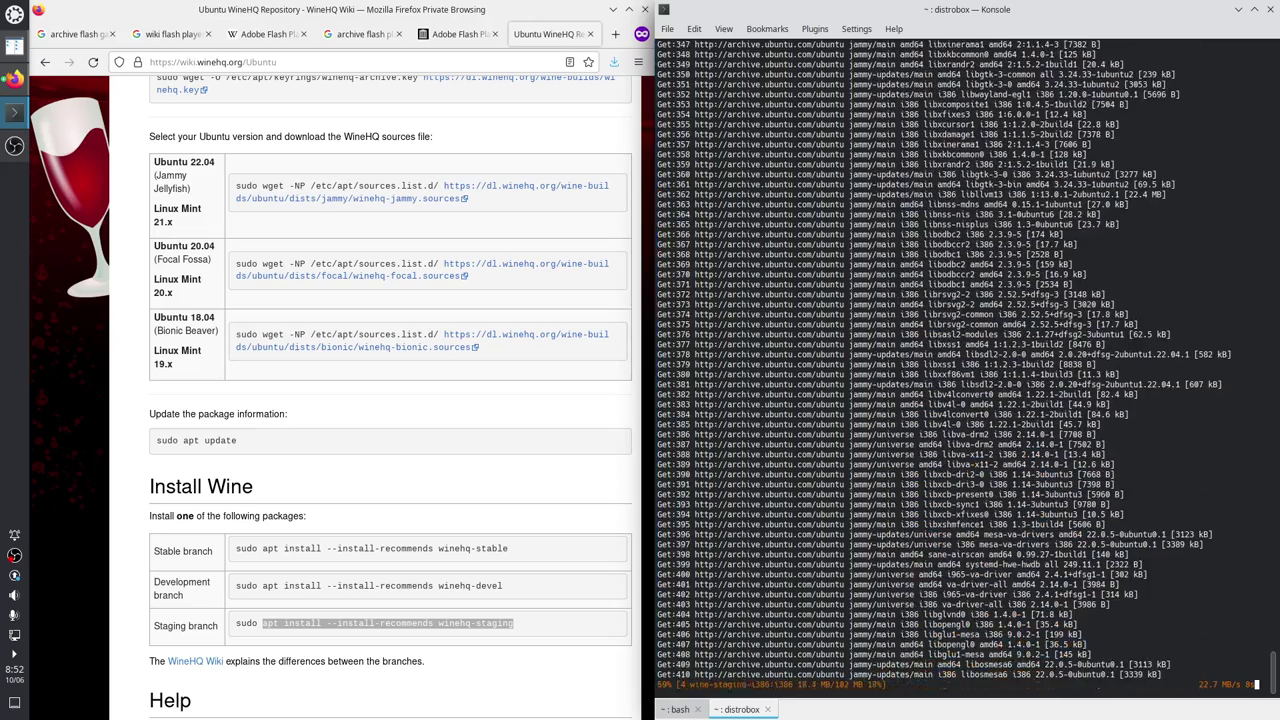
Read the WineHQ page's help notes on missing dependencies, key problems and Ubuntu 22.04, and review the repository instructions.
scroll(519, 658, down, 3)
scroll(519, 658, down, 5)
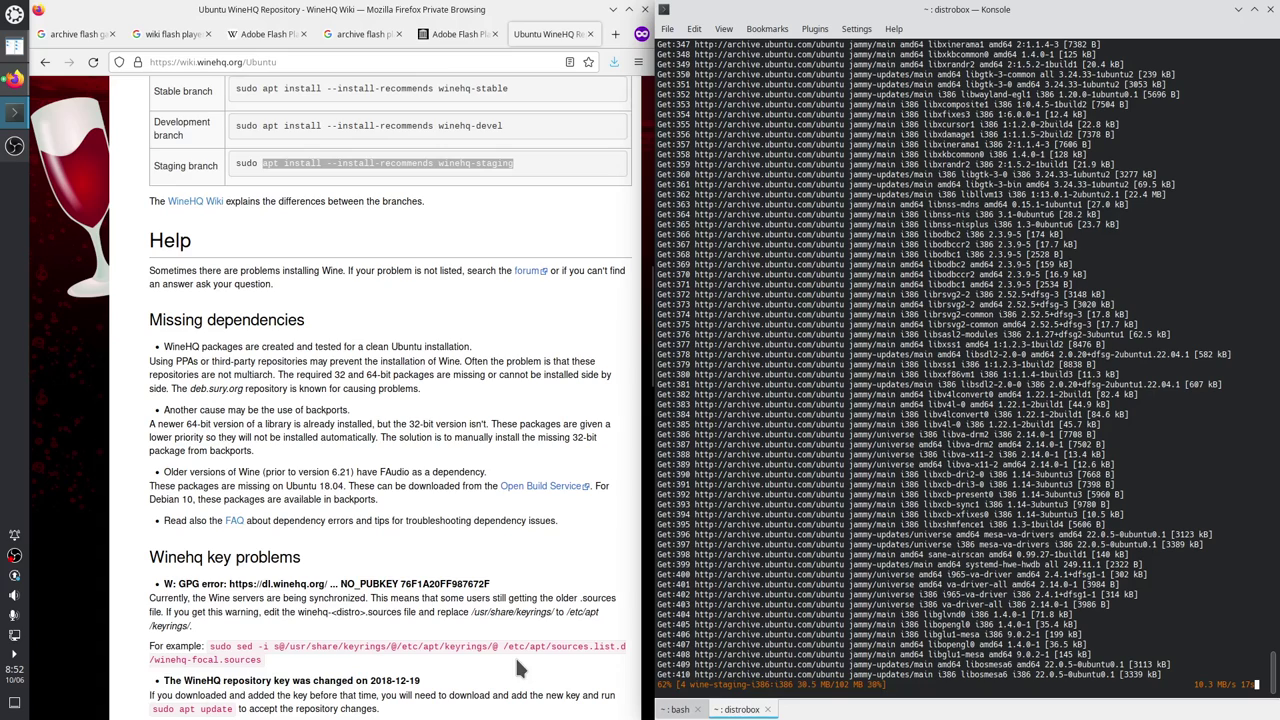
scroll(519, 666, down, 3)
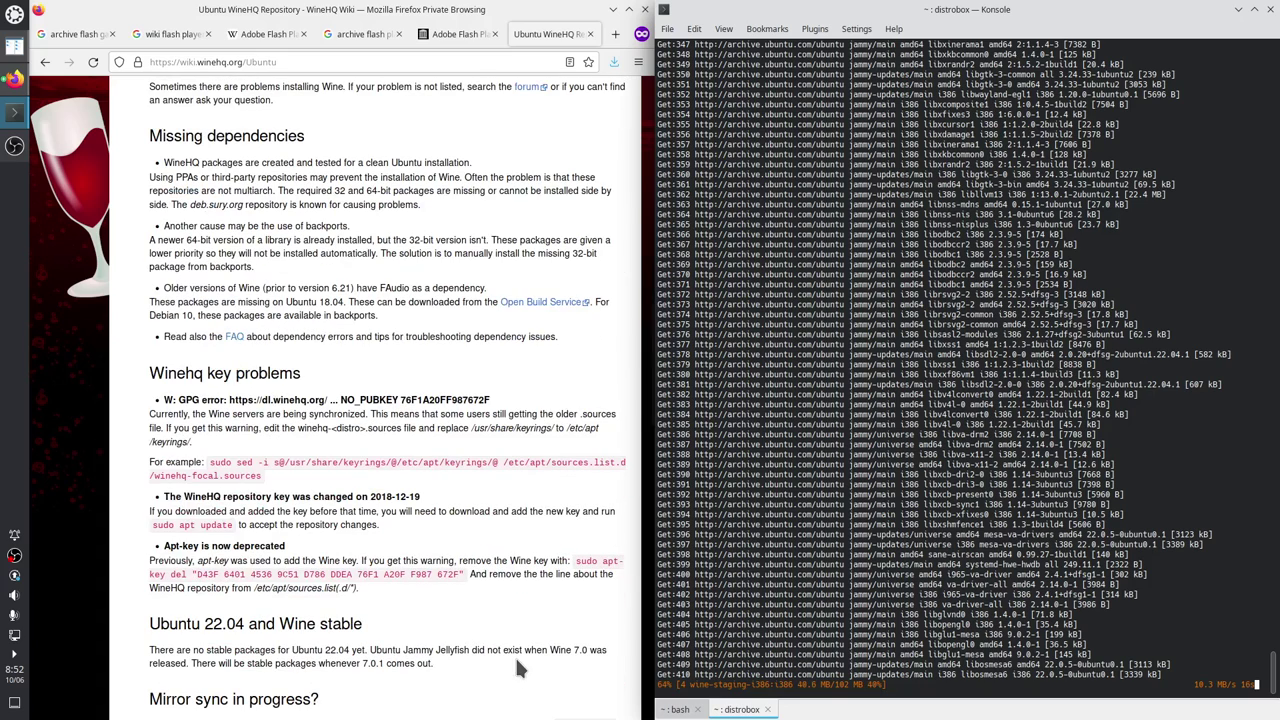
scroll(517, 668, up, 6)
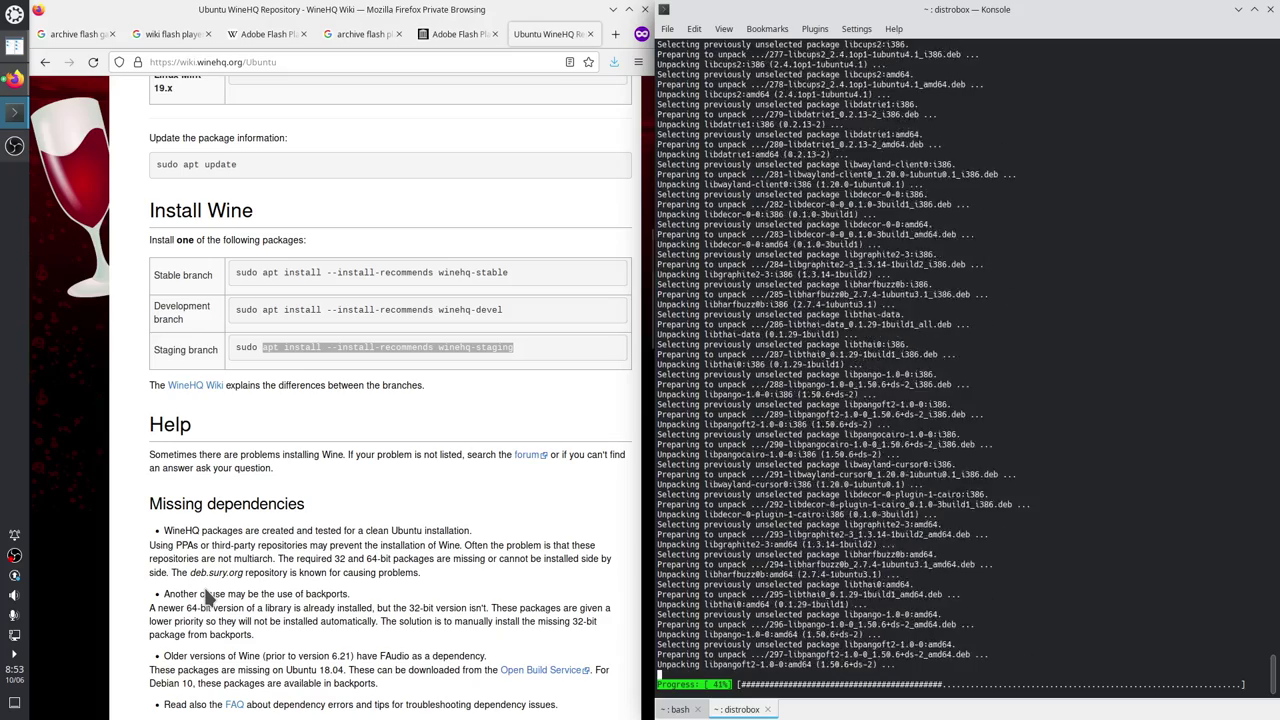
scroll(208, 596, up, 8)
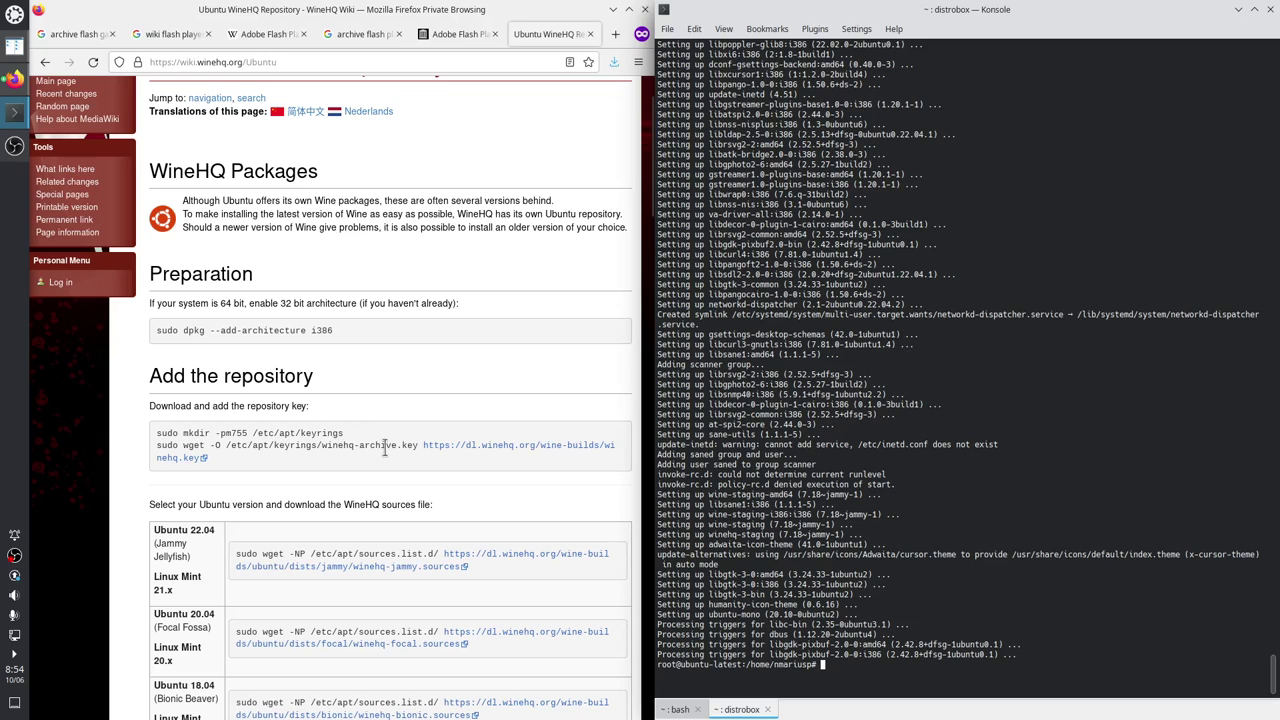
scroll(350, 540, down, 2)
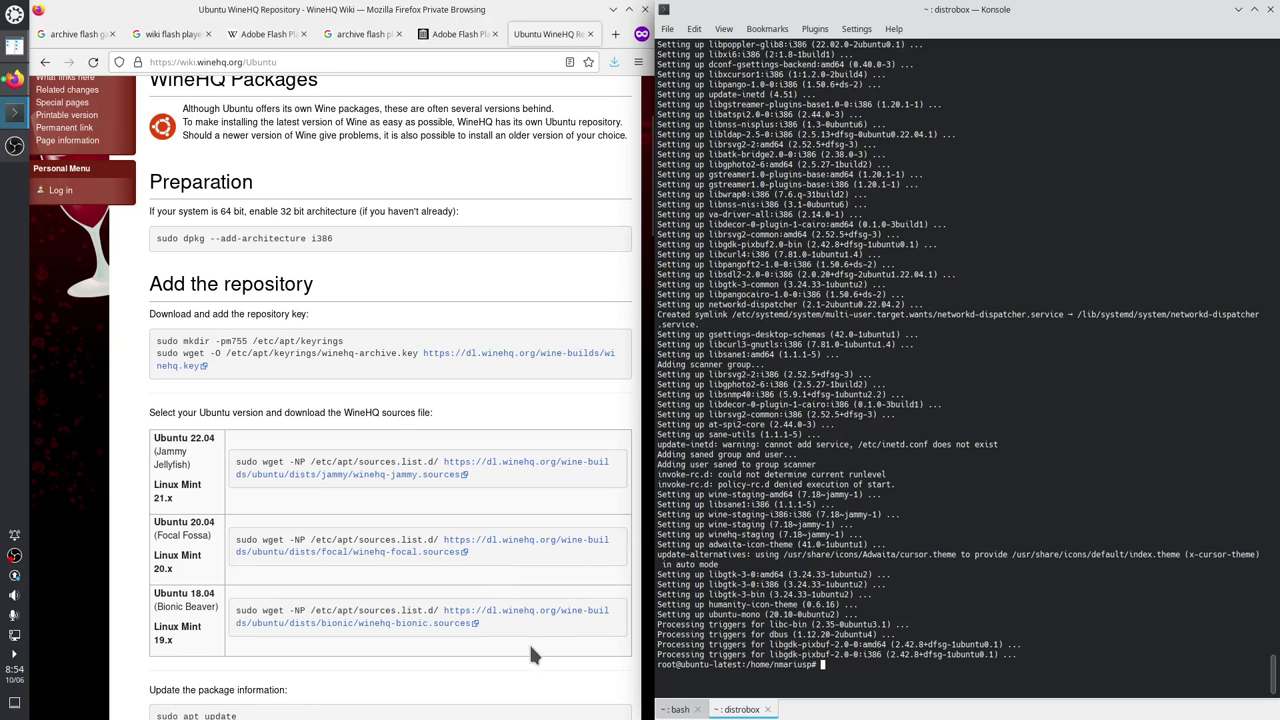
Exit the root shell and return to the regular user in the distrobox session.
key(ctrl+d)
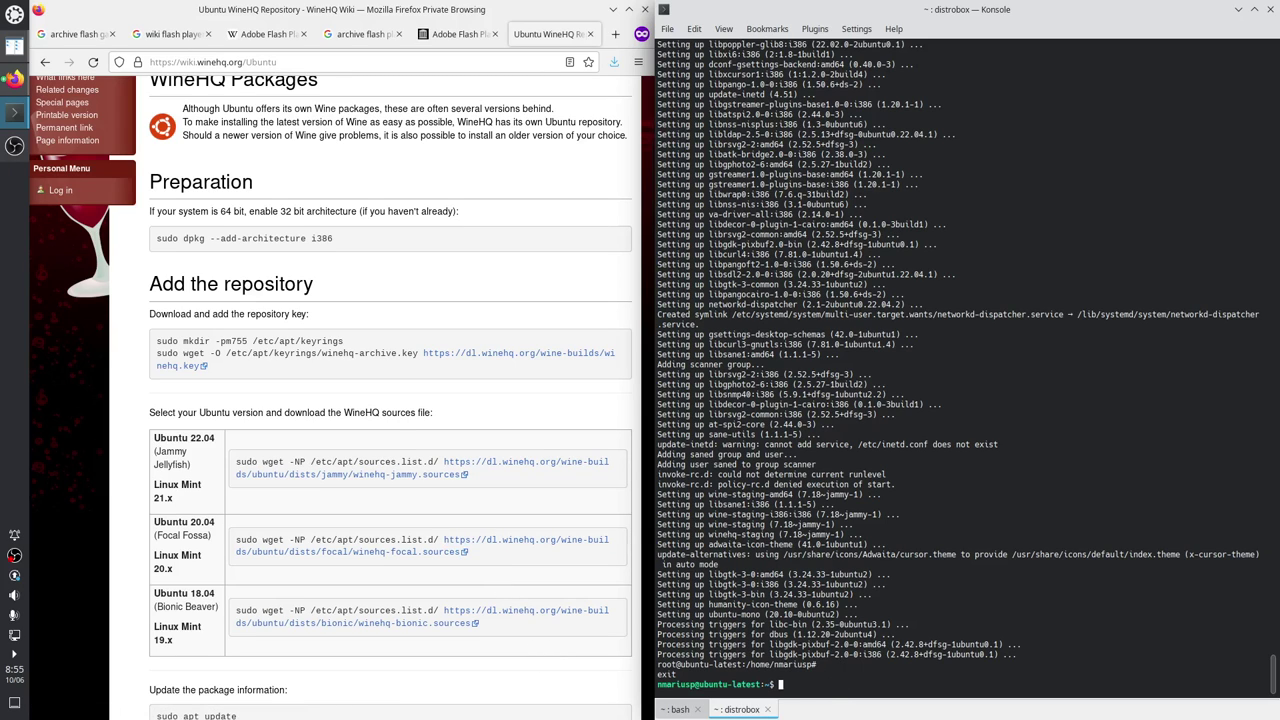
Delete the existing ~/.wine/ directory in the distrobox session with rm -rf.
text(rm ~/.w)
key(Tab)
key(Tab)
text(i)
key(Tab)
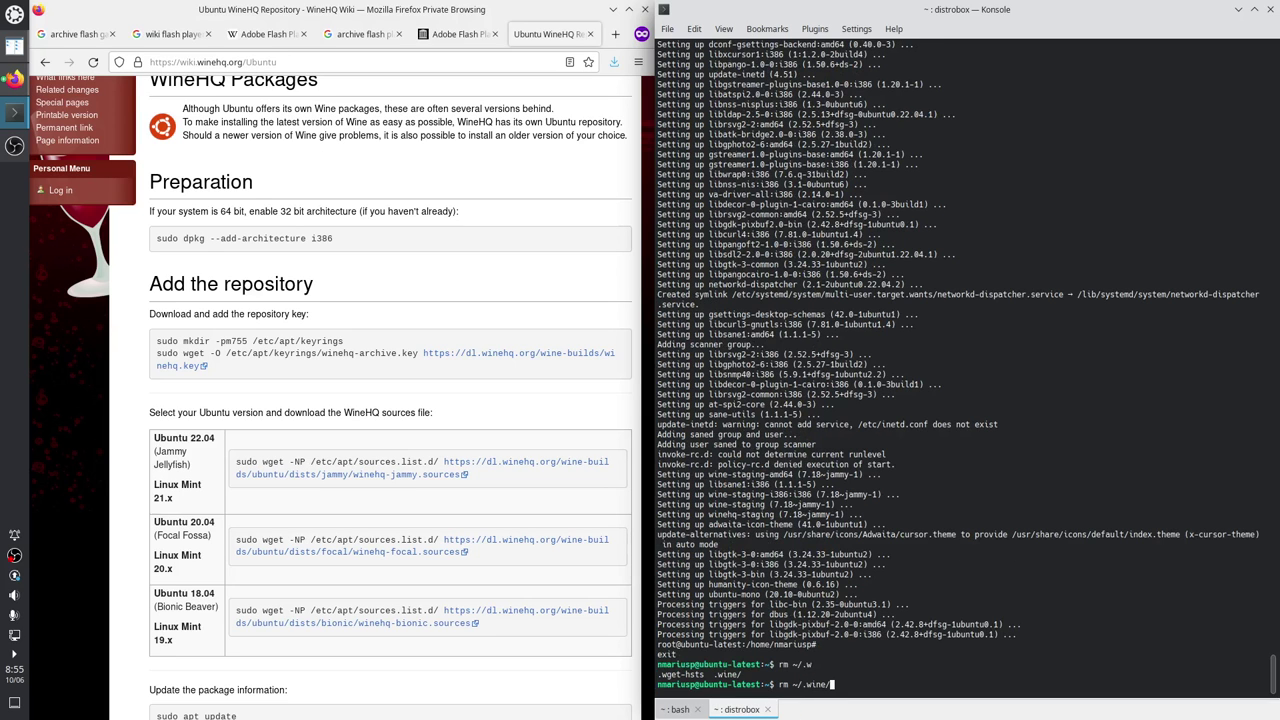
key(ctrl+Left)
key(ctrl+Left)
key(Right)
text(-rf)
key(Return)
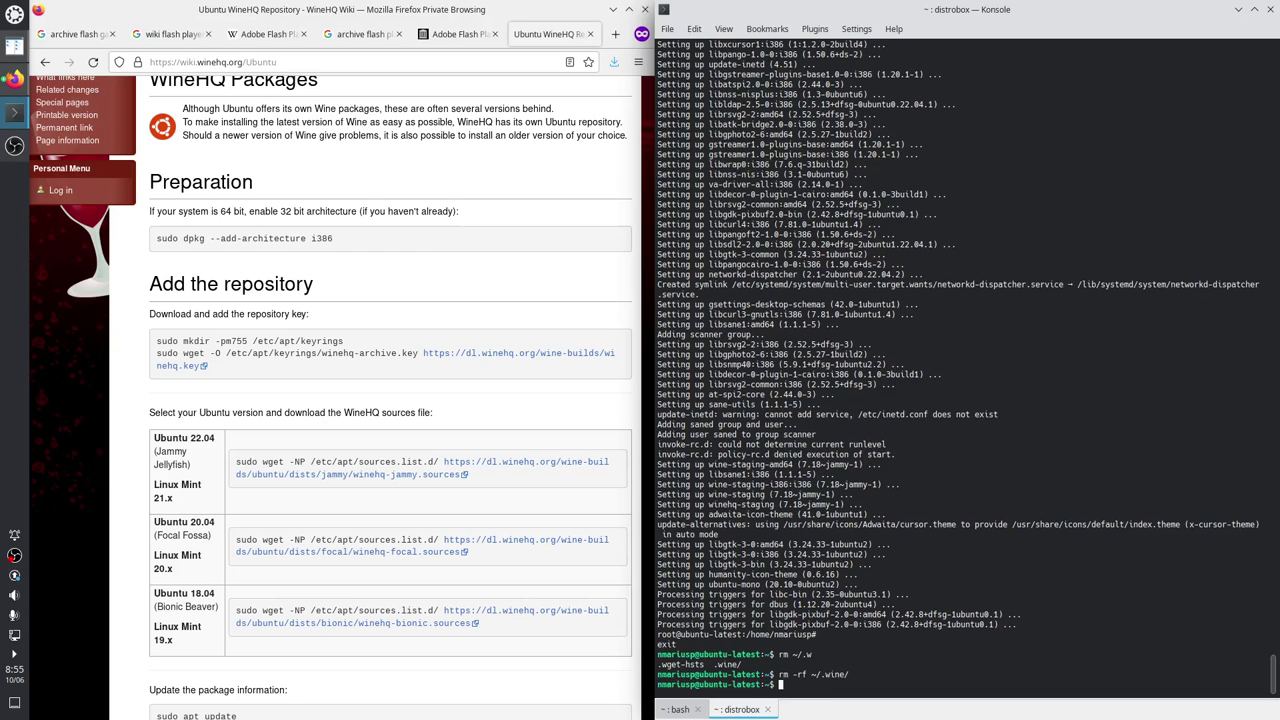
text(~/.)
key(BackSpace)
key(BackSpace)
key(BackSpace)
key(BackSpace)
text(cd ~/.wi)
key(ctrl+u)
List the available commands beginning with wine and launch winefile.
text(wine)
key(Tab)
key(Tab)
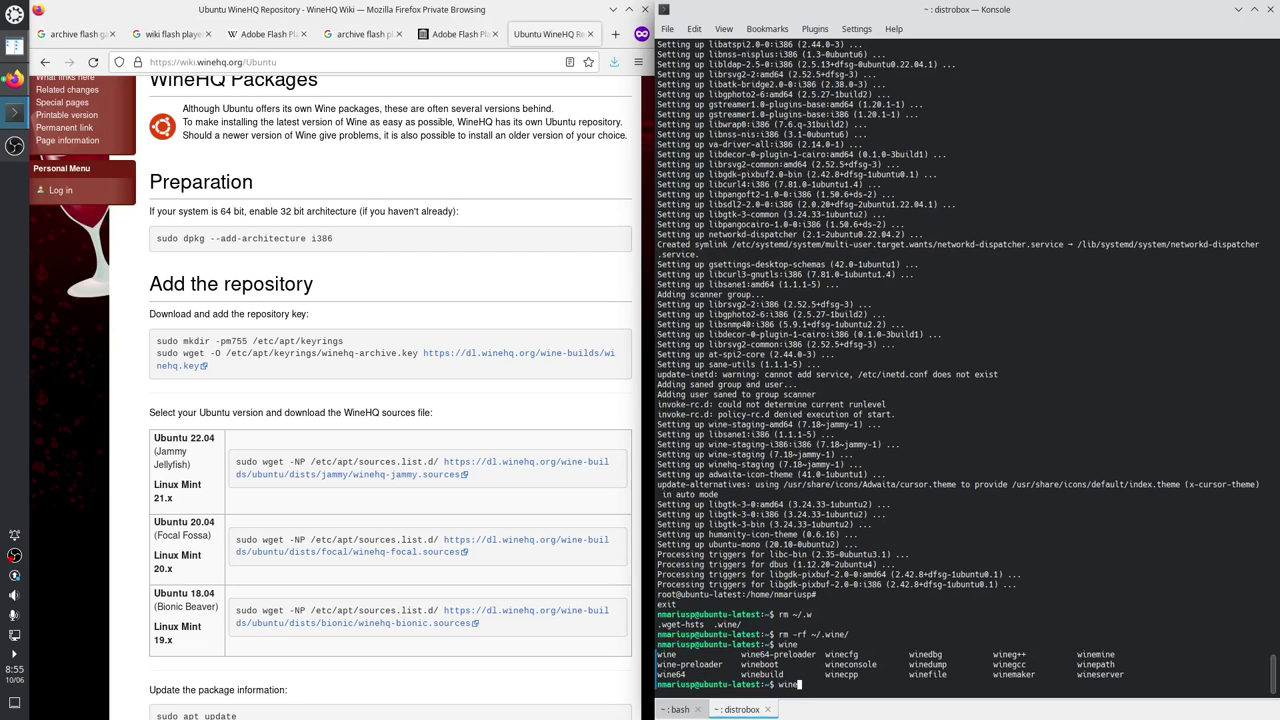
text(file)
key(Return)
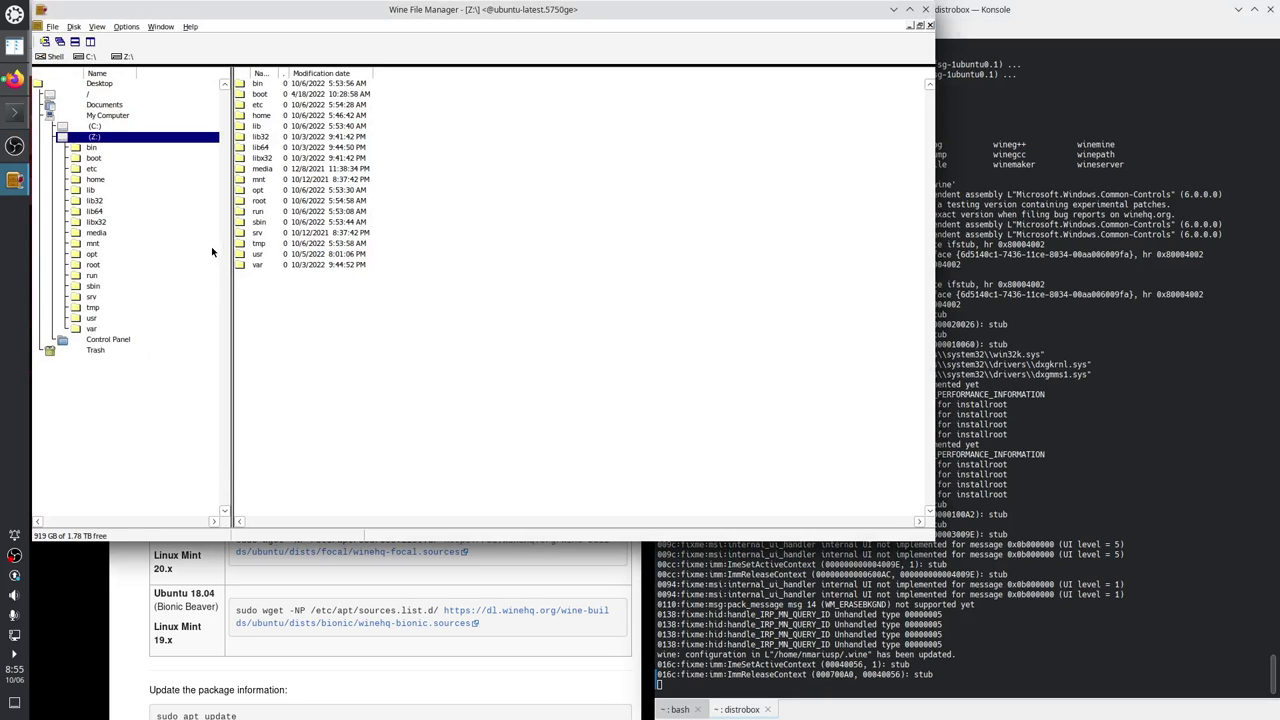
Browse drive Z: to the home folder's work\daily\2022\q4\10_06 directory and run flashplayer_32_sa.exe.
click(84, 106)
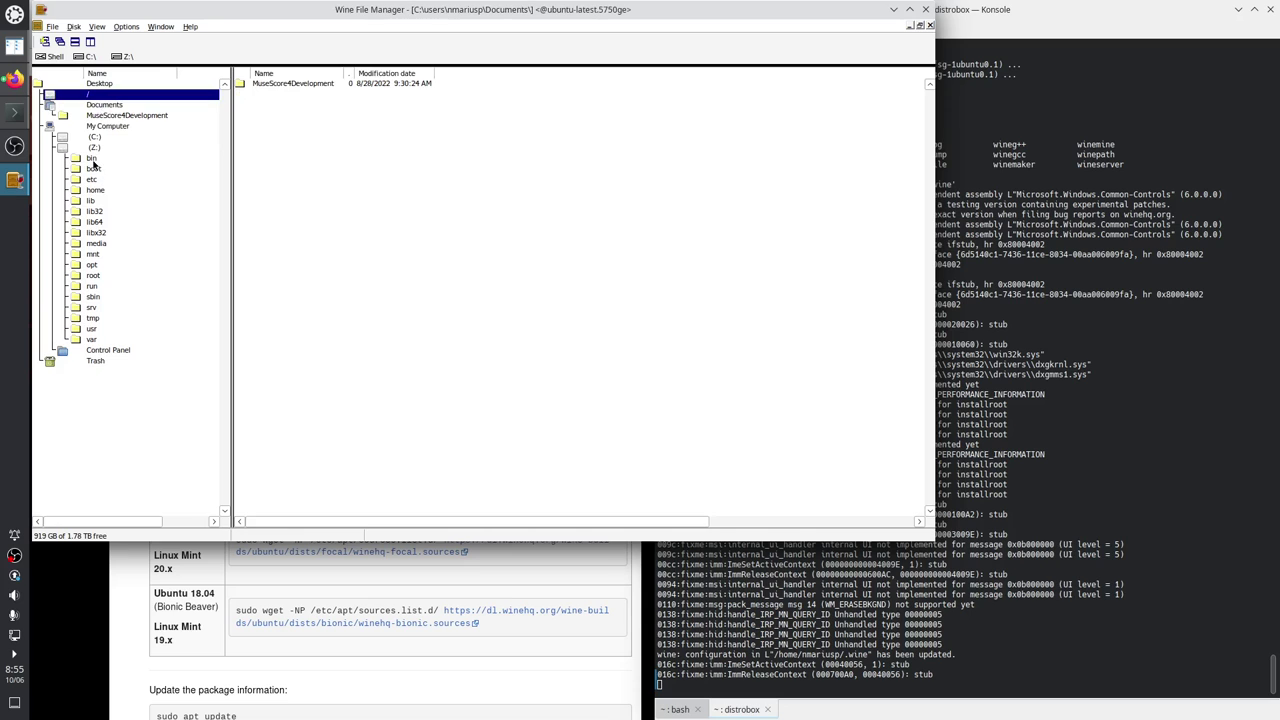
click(14, 145)
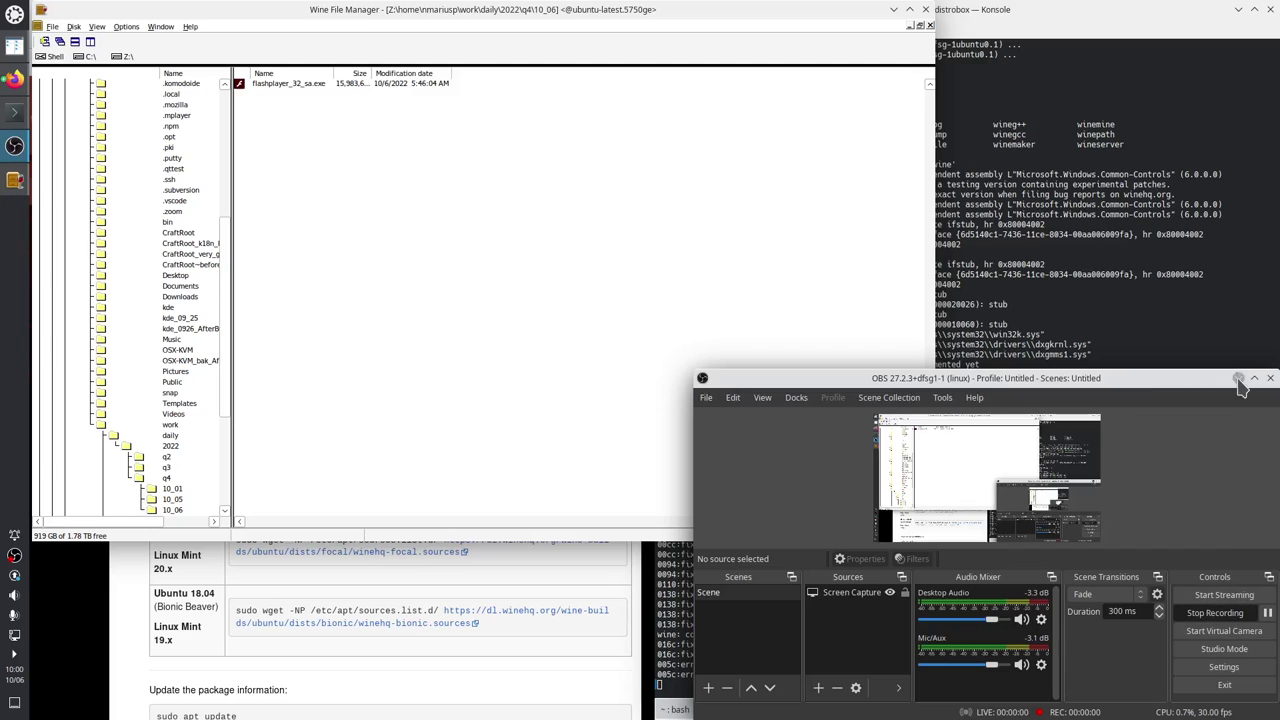
click(1239, 378)
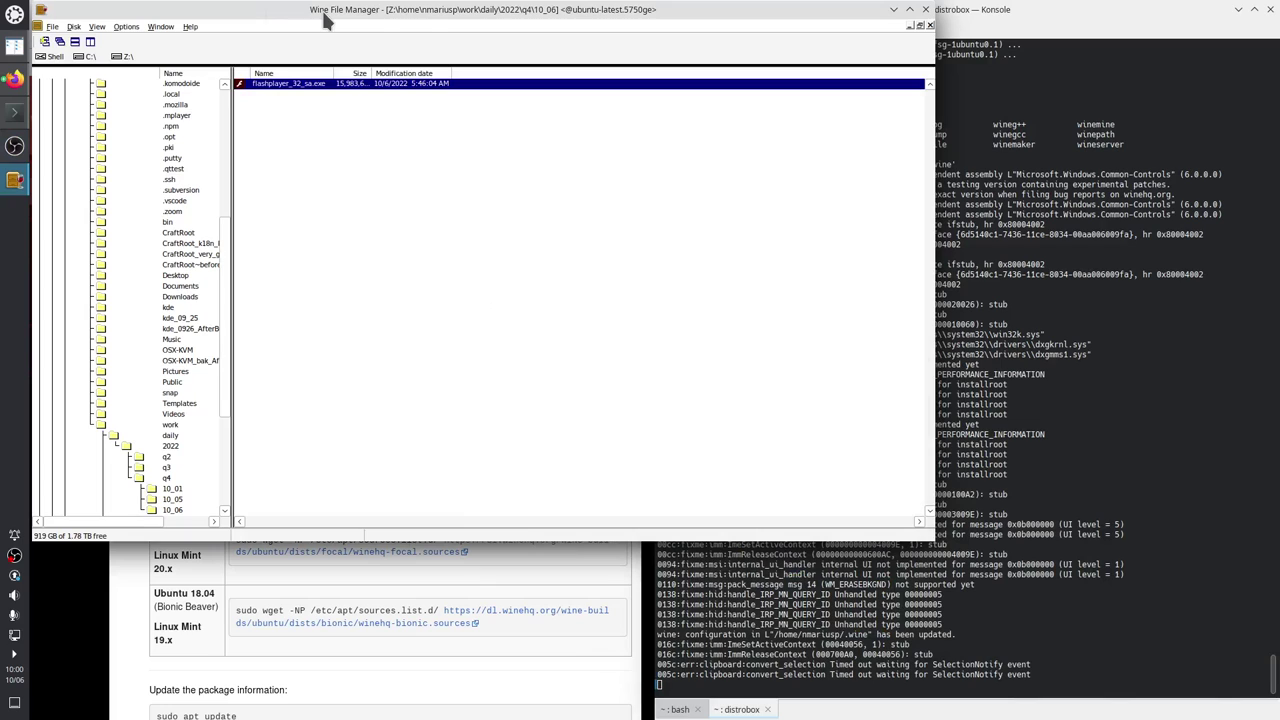
click(1120, 670)
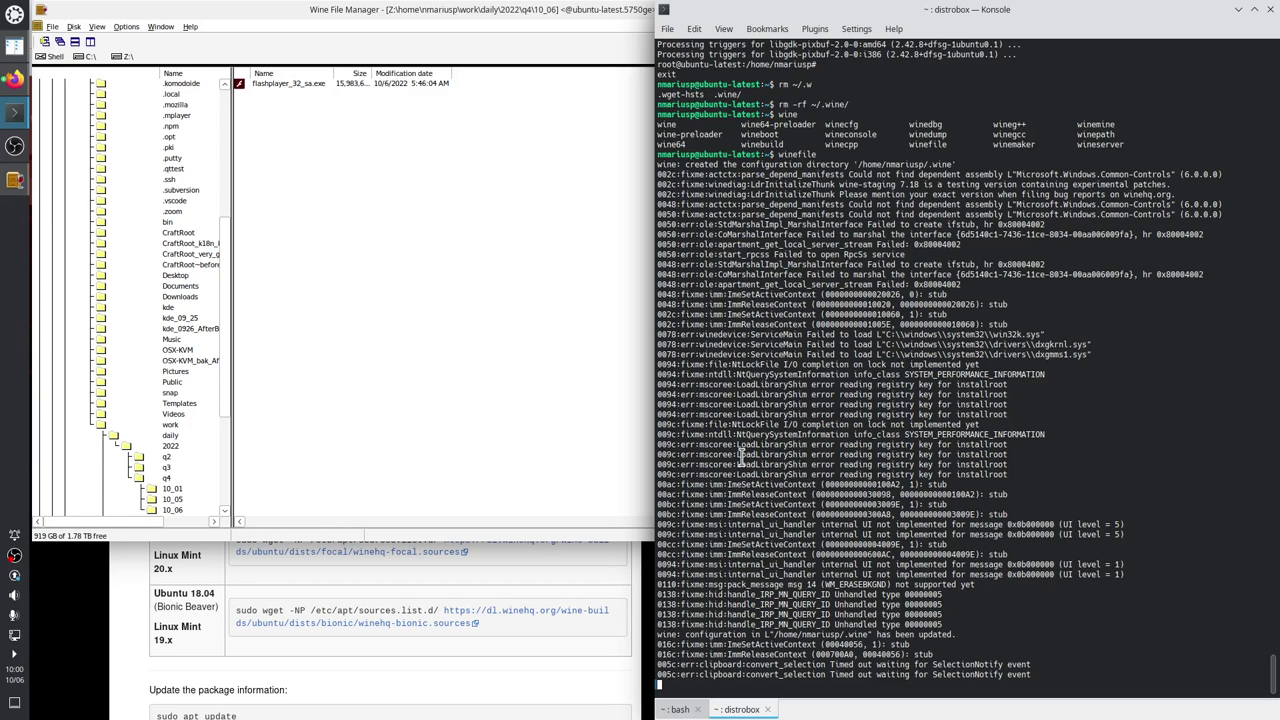
click(310, 169)
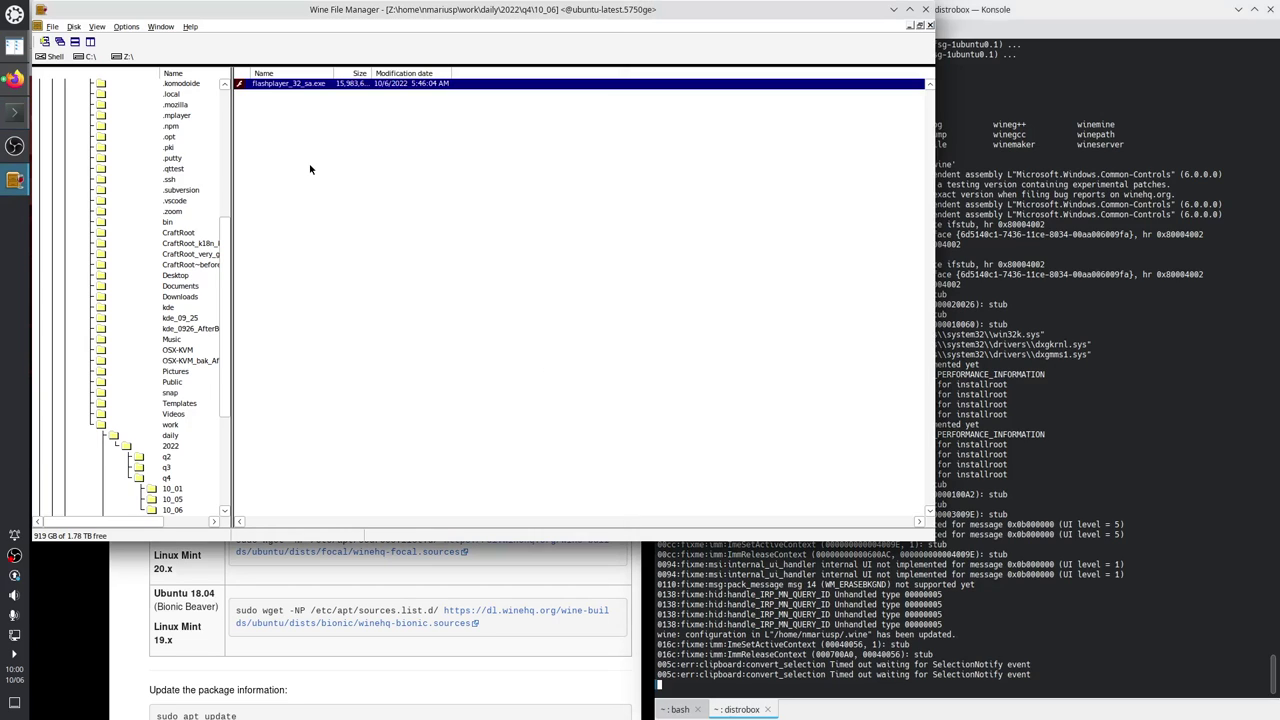
double_click(281, 88)
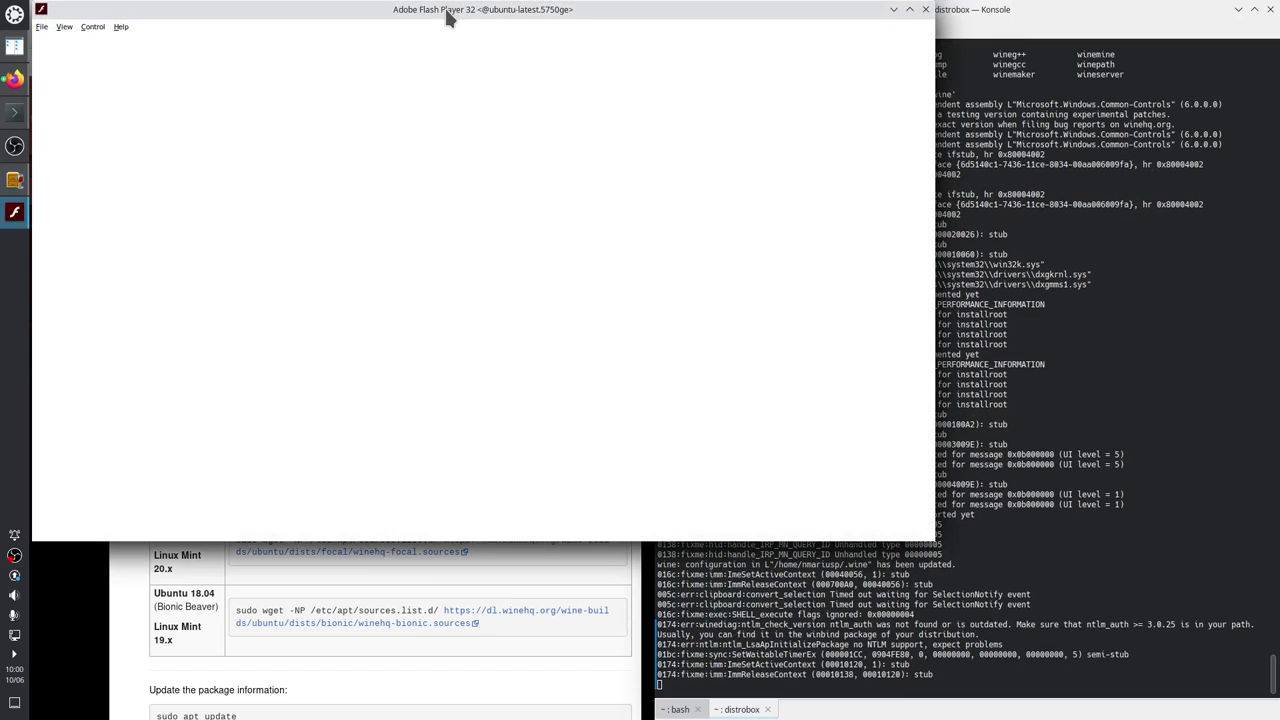
Move the Flash Player window clear of the file manager, view its About information and dismiss it.
drag(455, 9, 469, 135)
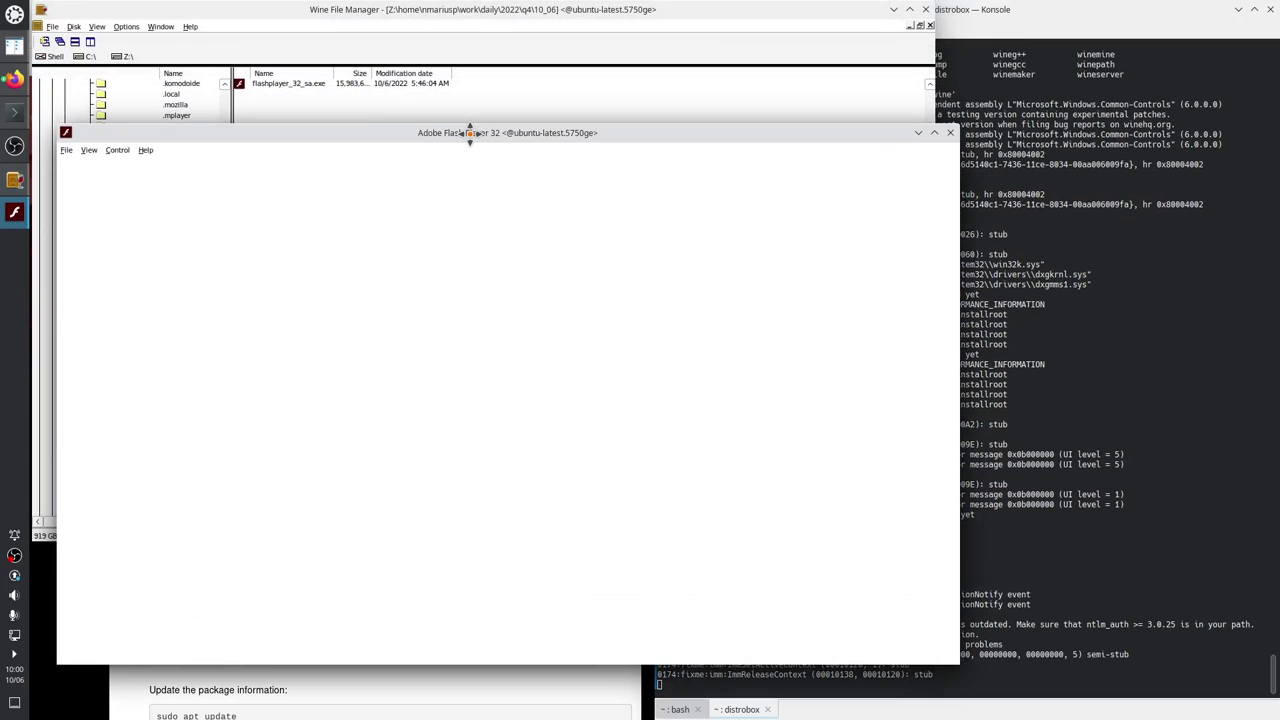
click(147, 150)
click(171, 168)
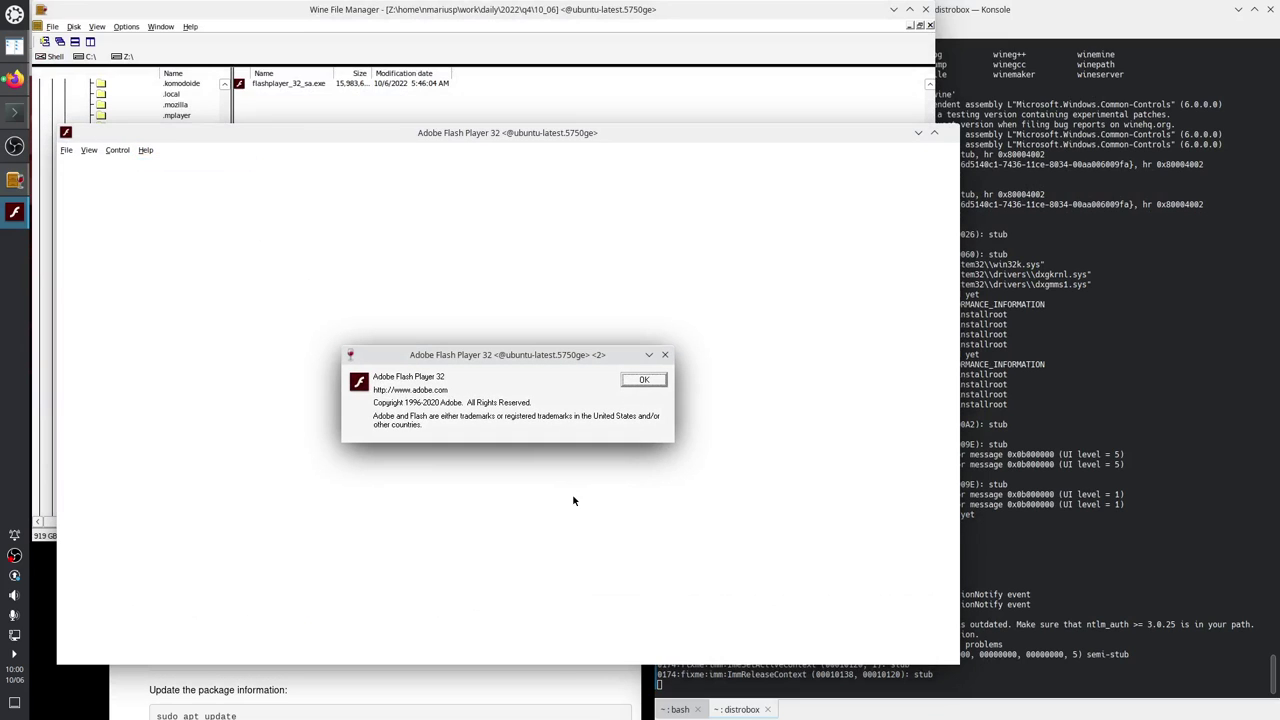
click(652, 381)
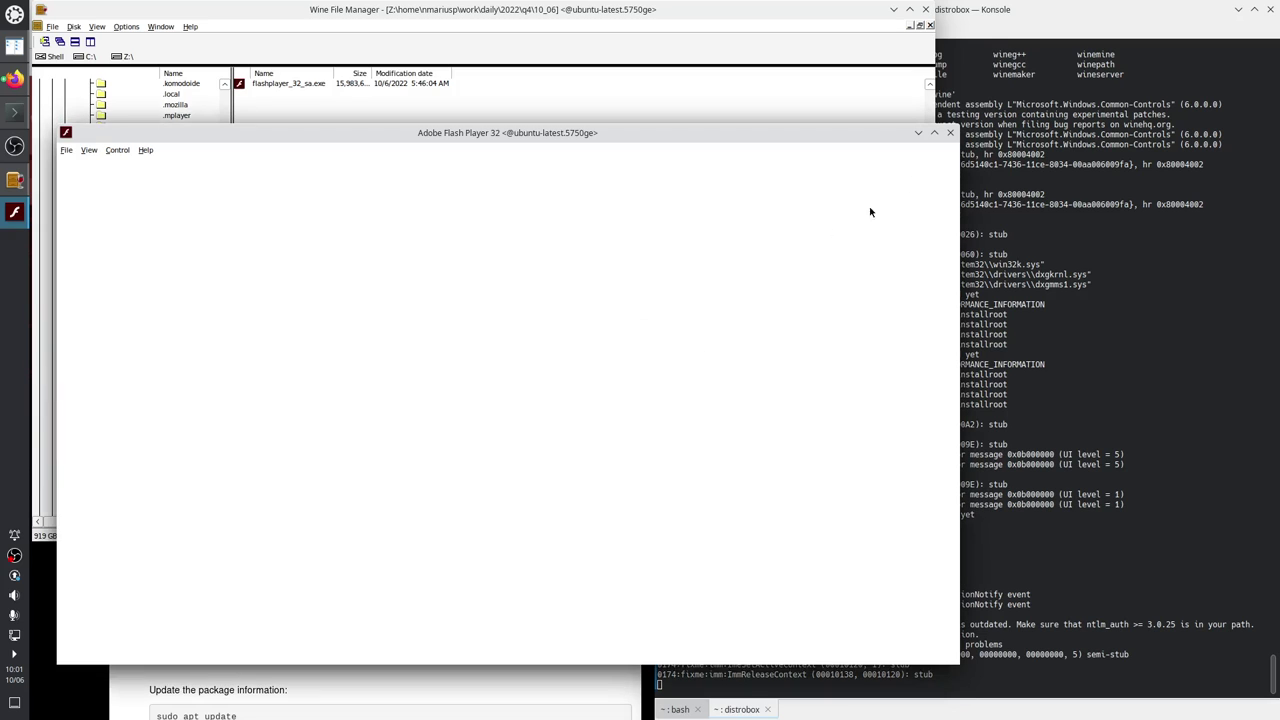
Check Wine's terminal output for Flash Player and close the Flash Player window.
click(1075, 490)
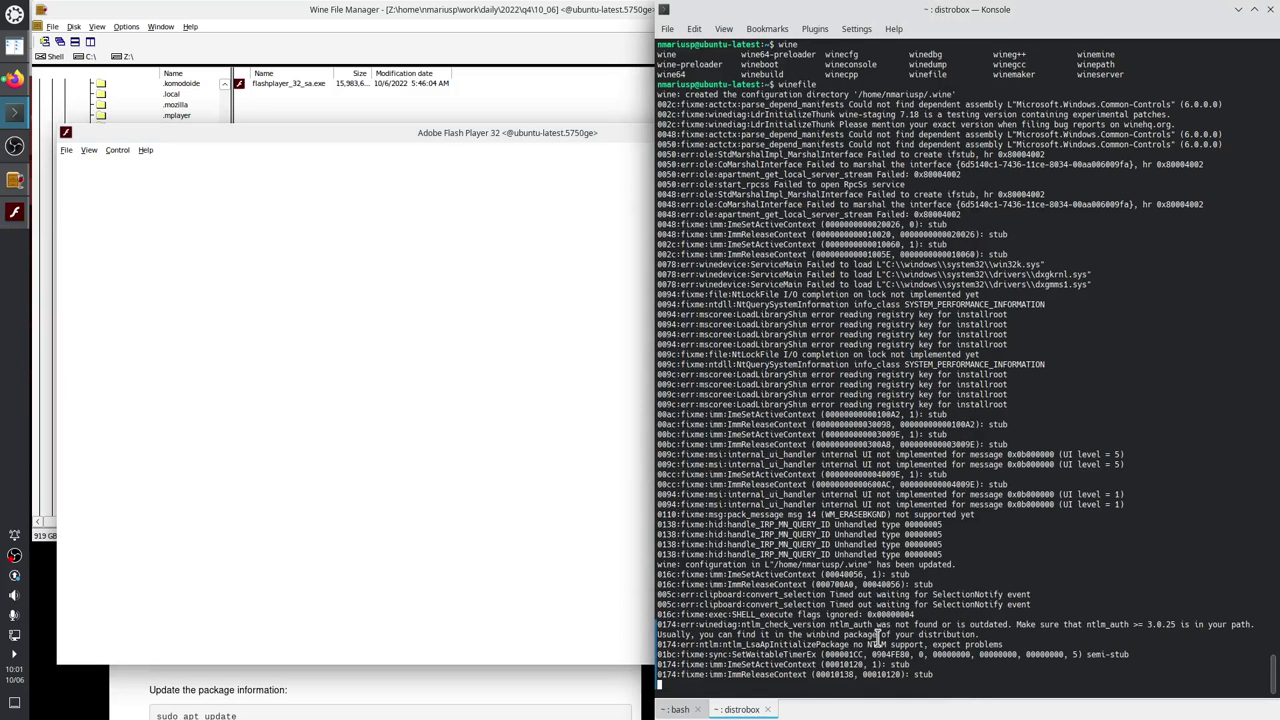
click(551, 347)
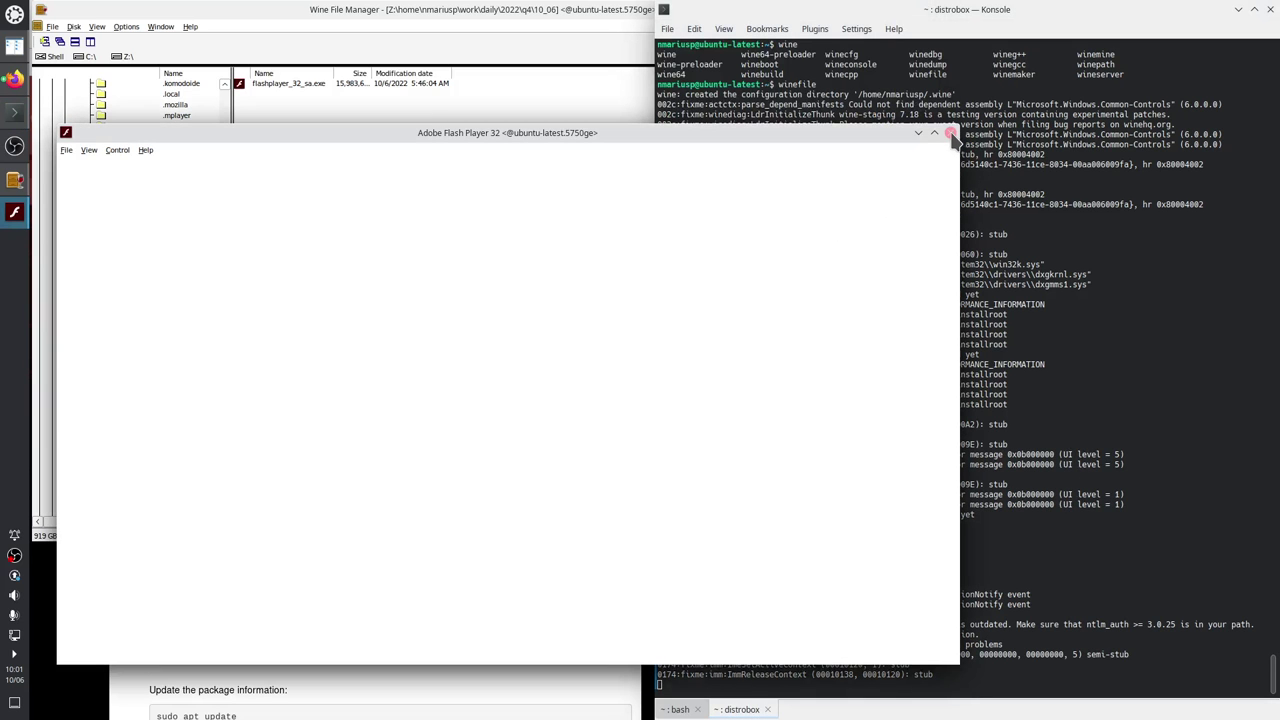
click(950, 134)
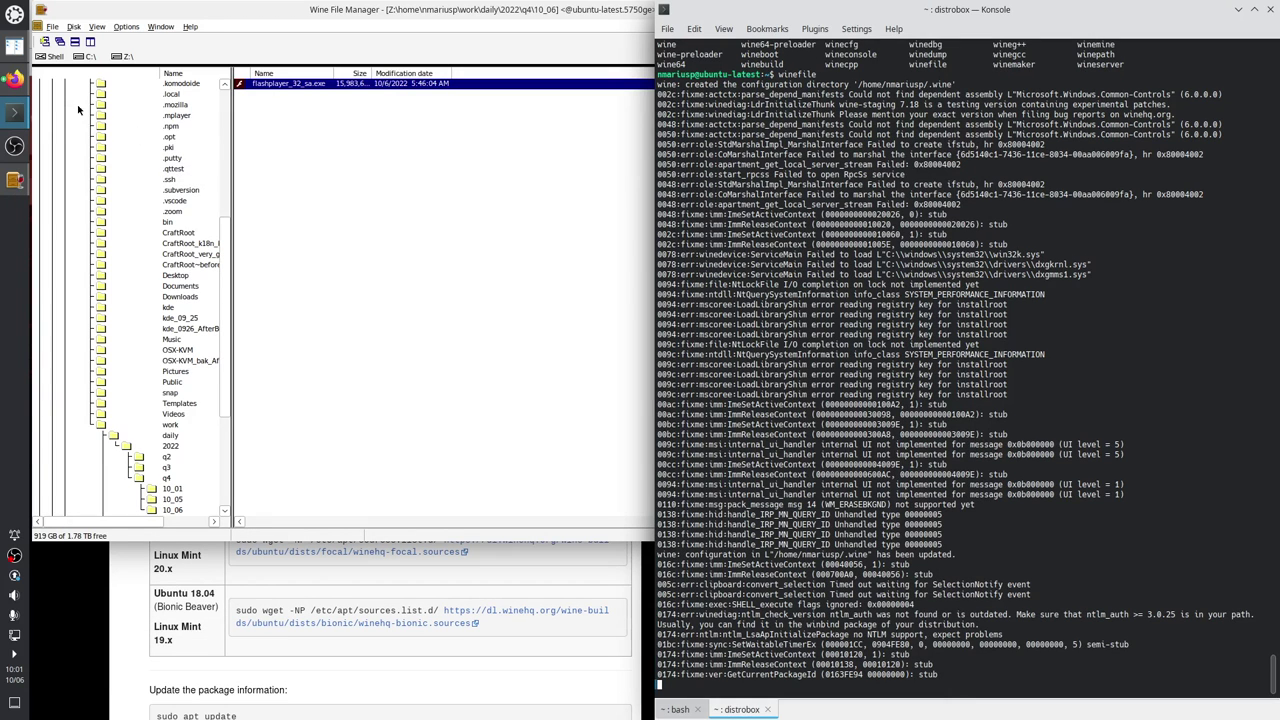
Switch to the Firefox private window and search Google for "archive thinking in c" in a new tab.
mouse_move(20, 88)
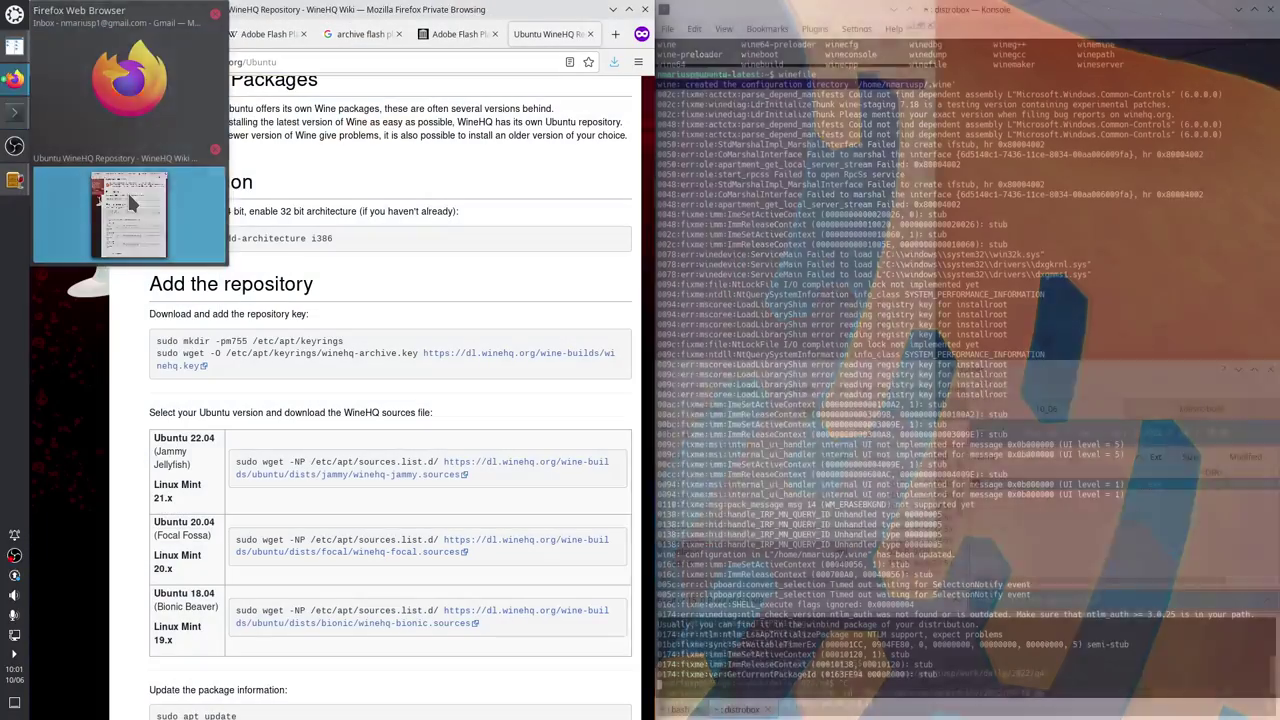
click(127, 190)
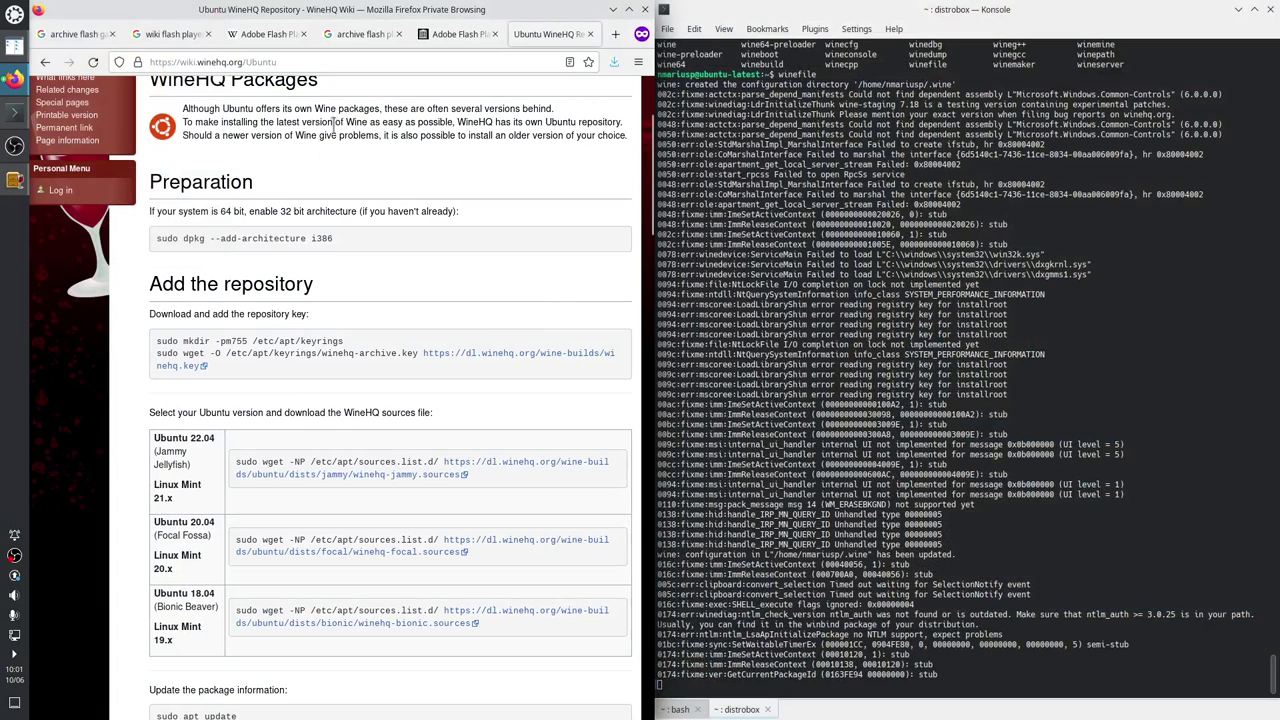
key(ctrl+t)
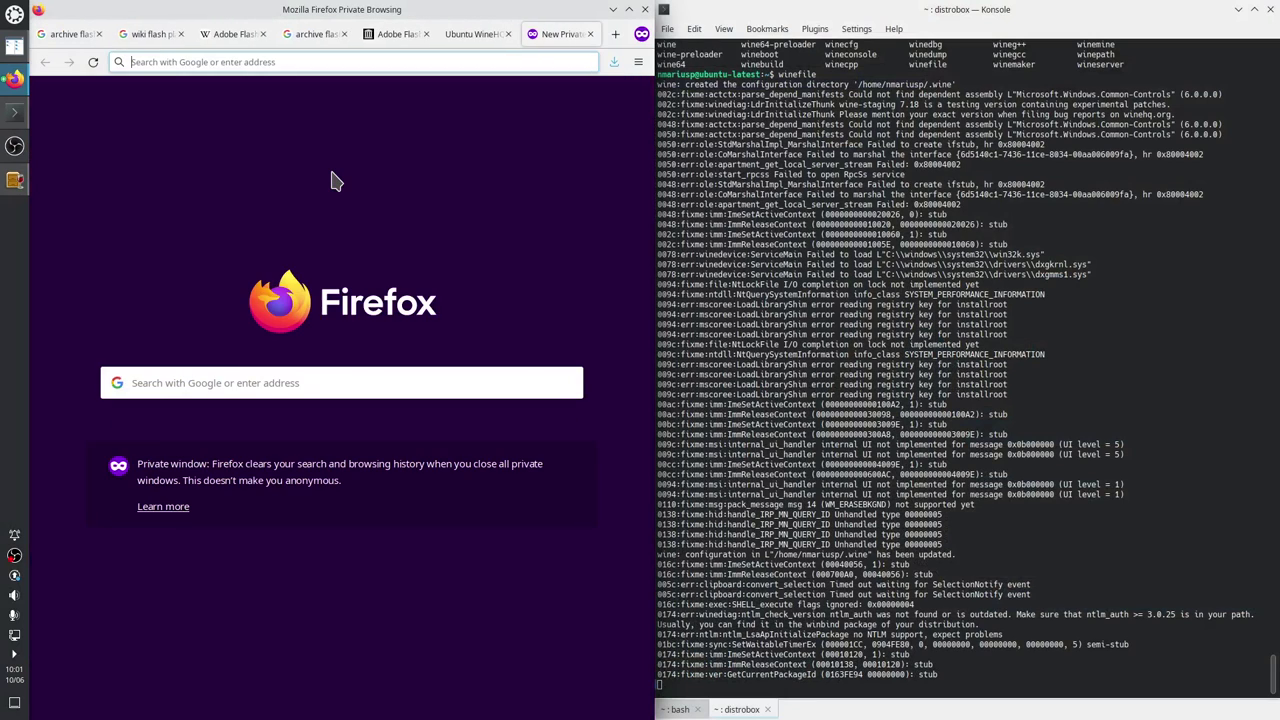
text(archive)
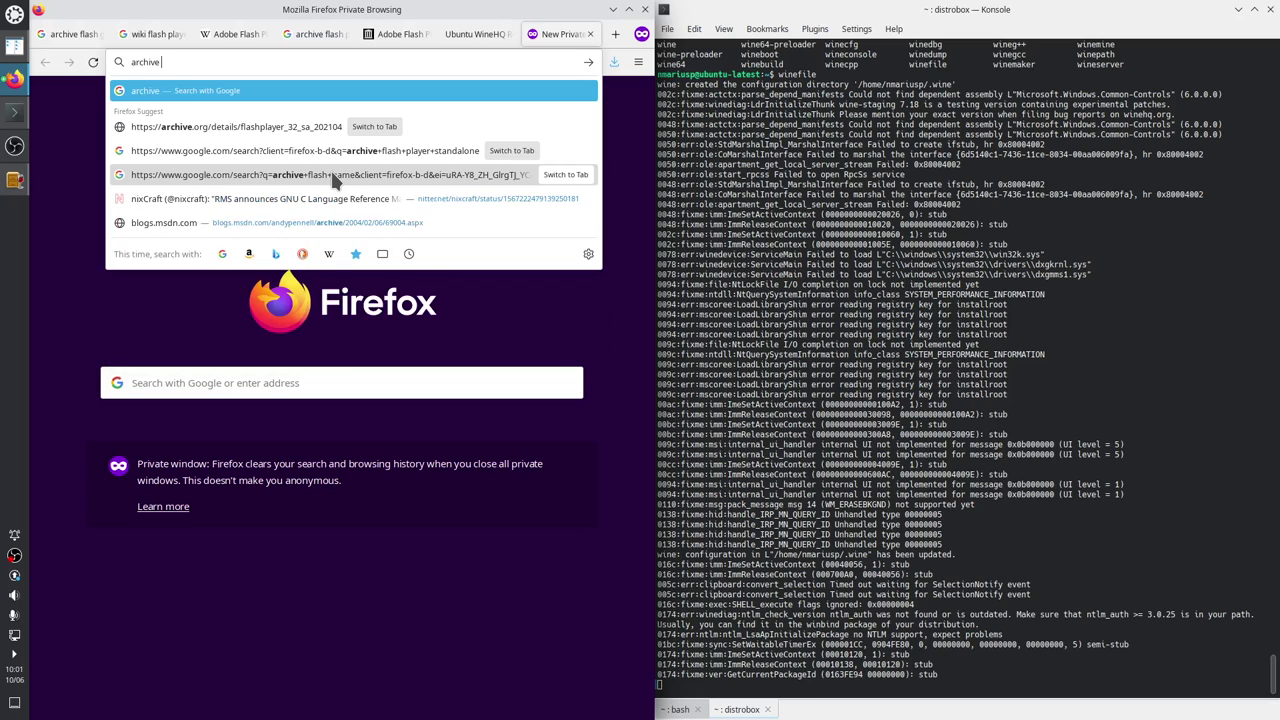
text( thinking i)
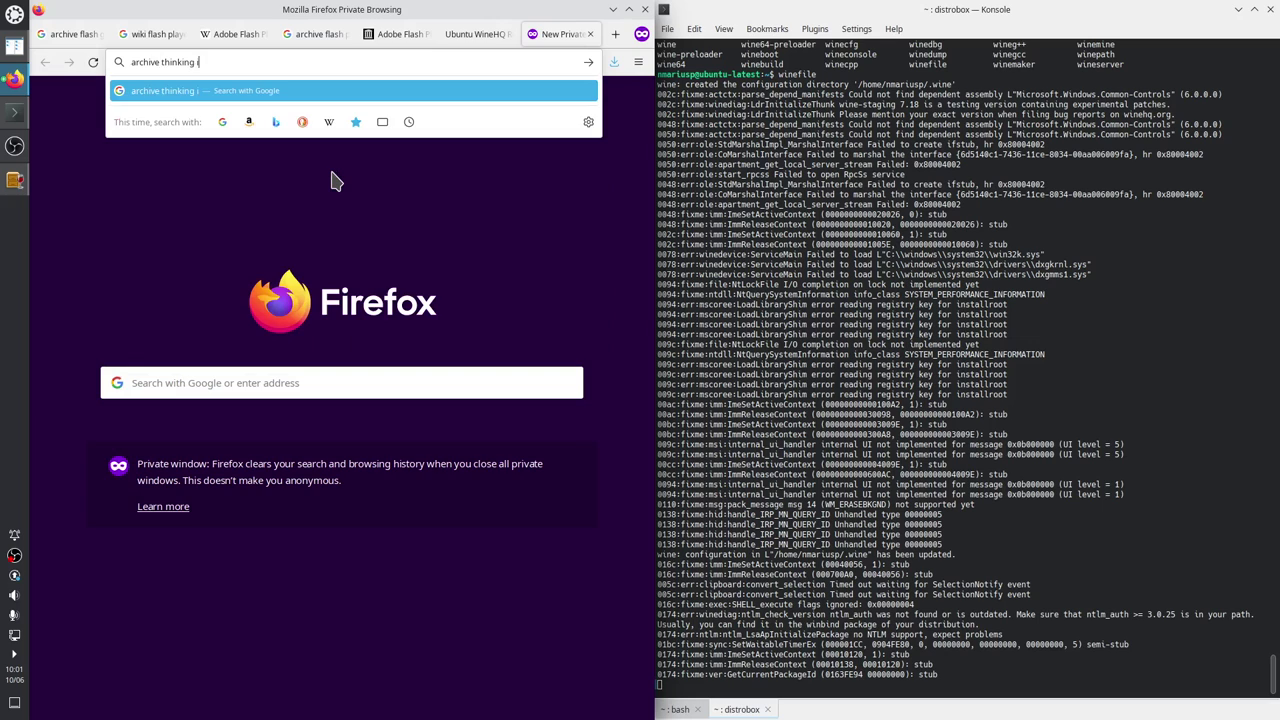
text(n c)
key(Return)
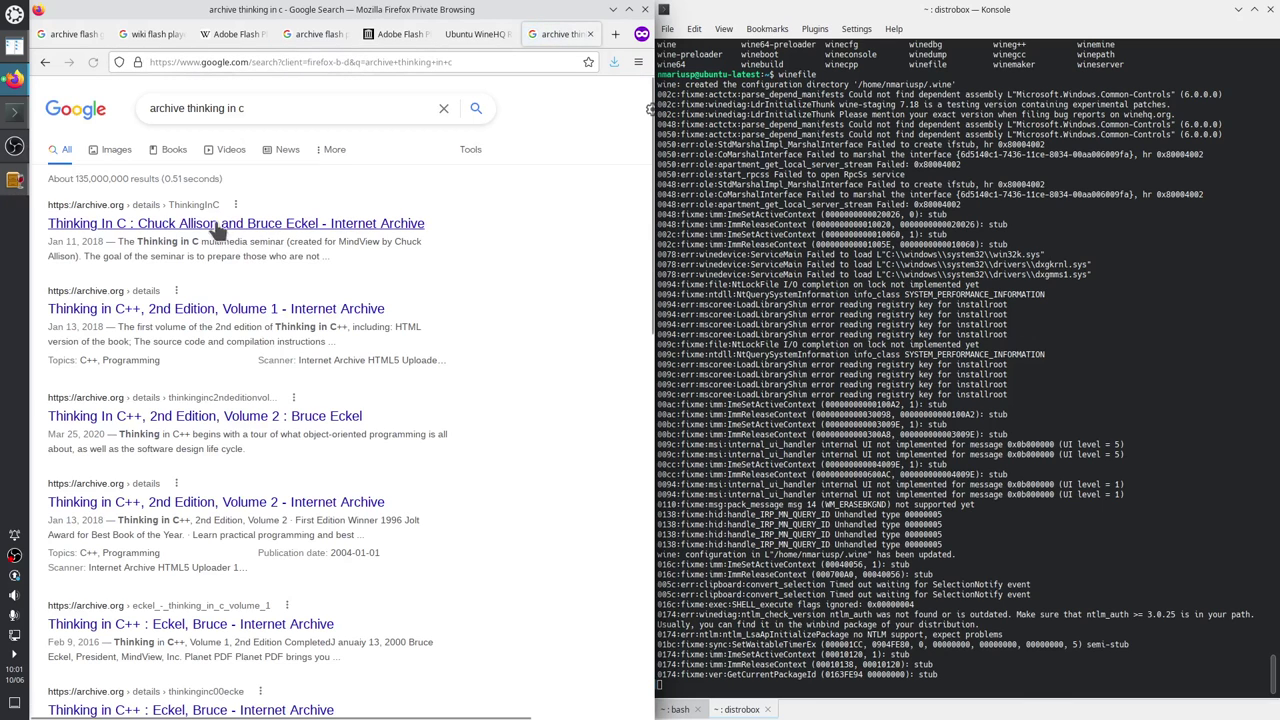
Open the Internet Archive's Thinking In C page and download its ZIP as ThinkingInC.zip into the 10_06 folder.
click(212, 224)
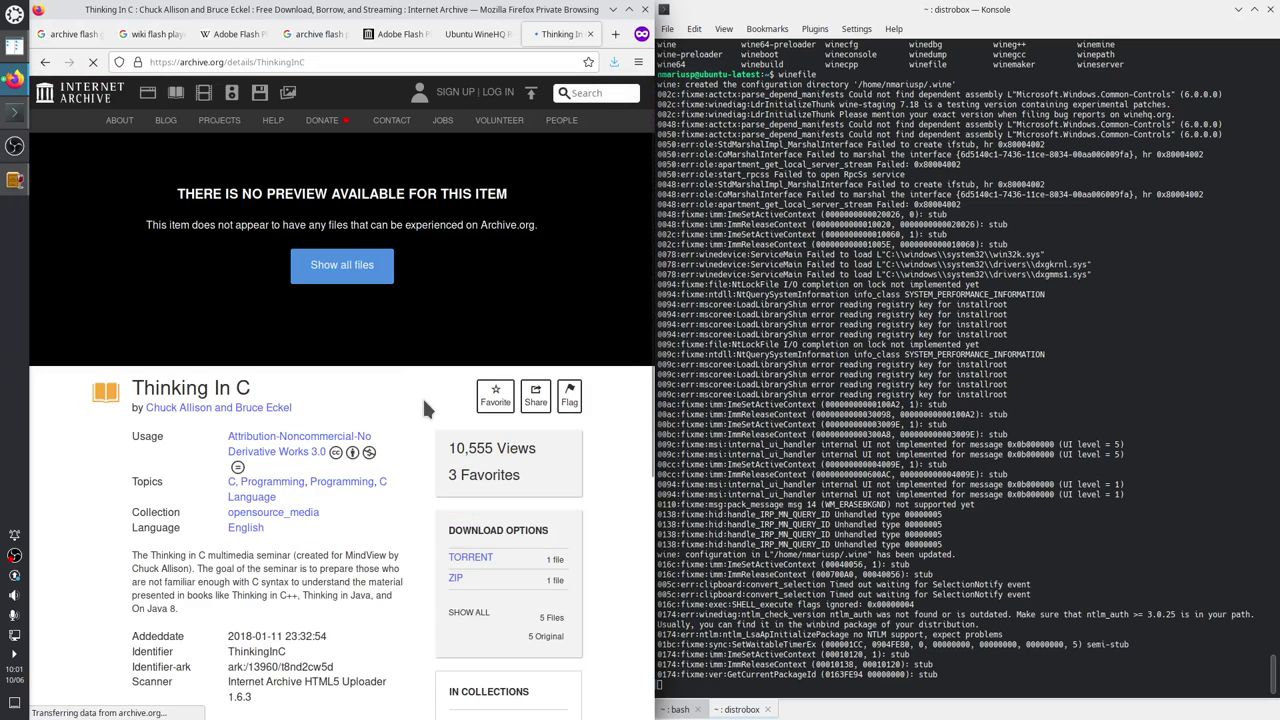
scroll(410, 535, down, 2)
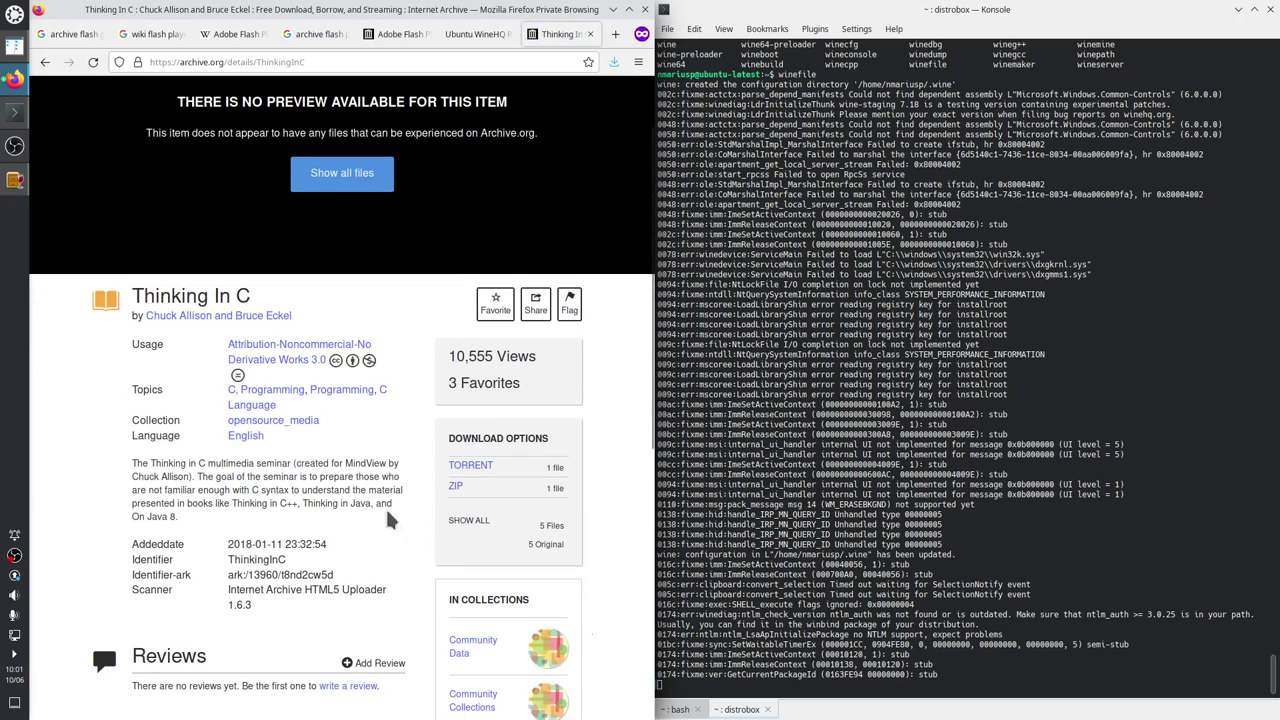
click(457, 487)
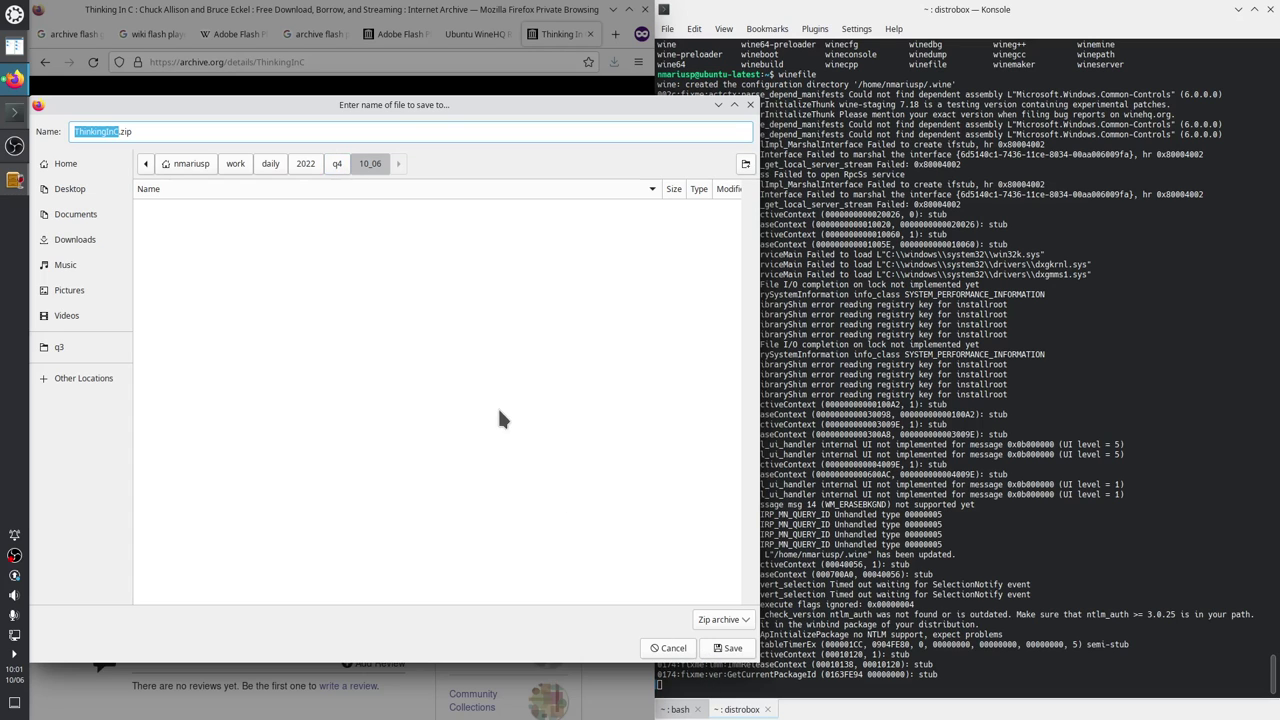
click(733, 652)
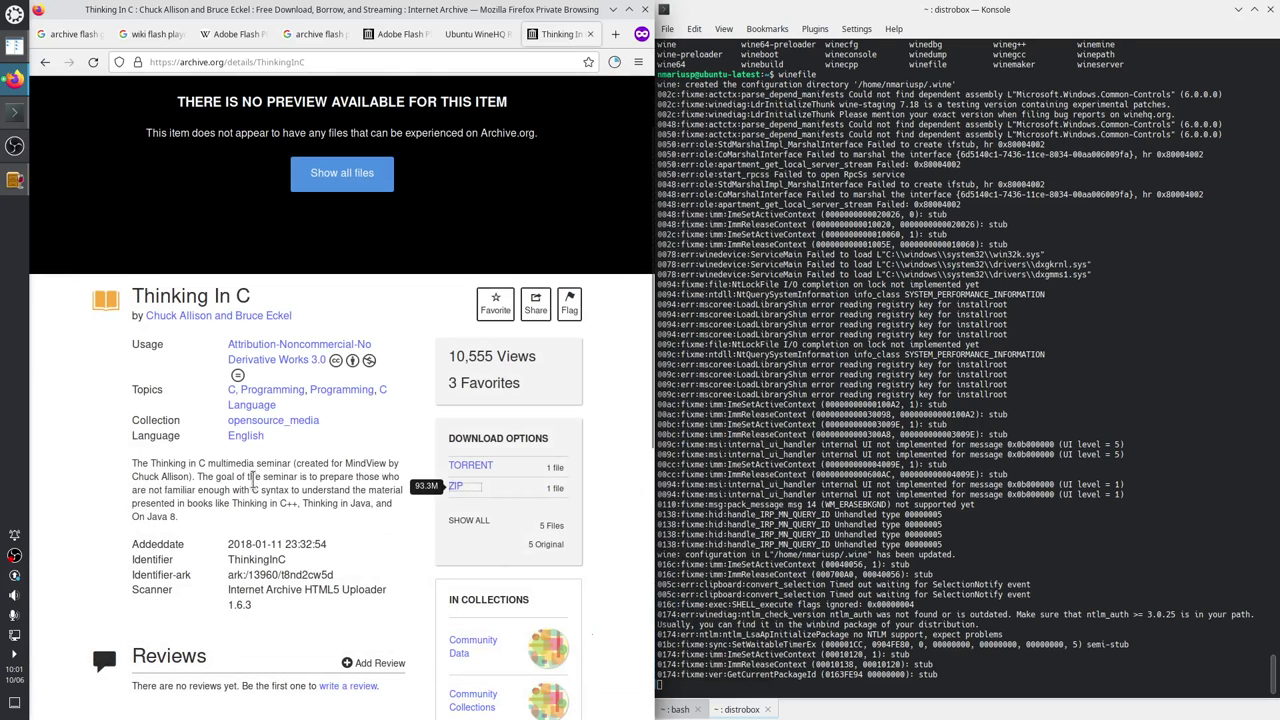
drag(214, 466, 296, 465)
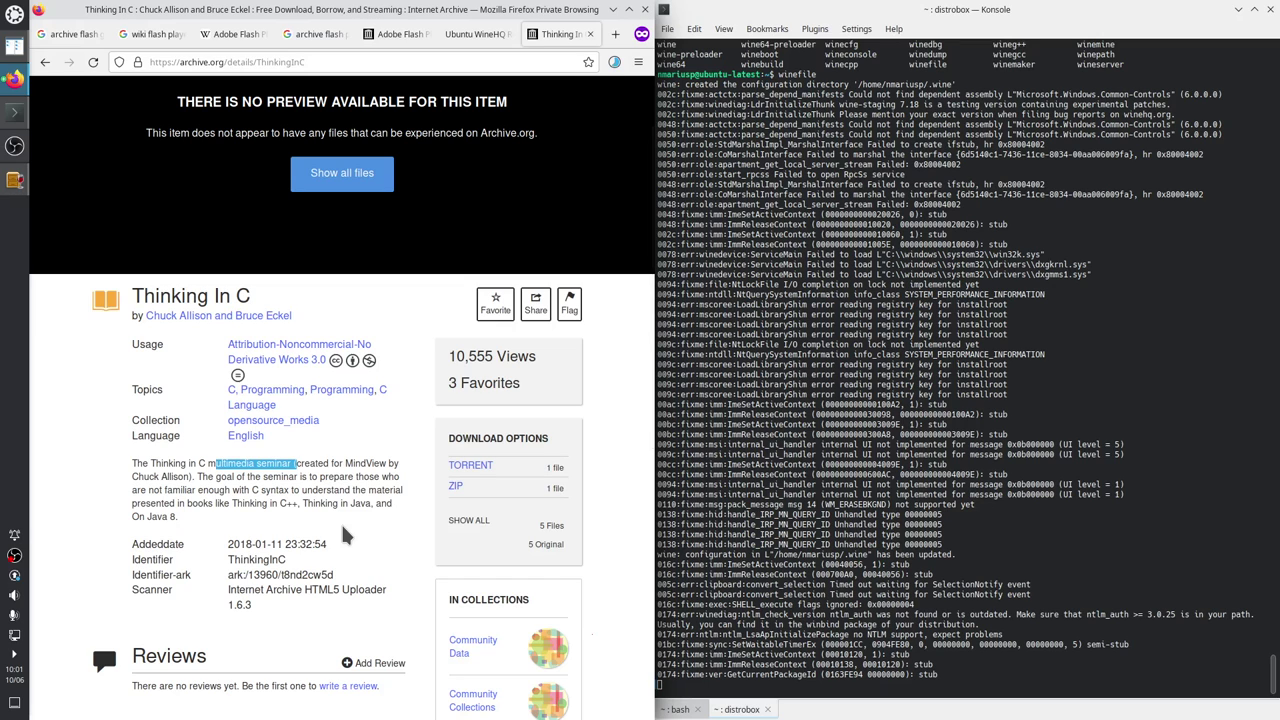
Switch to Krusader, enlarge its window, and run unzip --help in the 10_06 folder's terminal to review the usage and options.
click(15, 50)
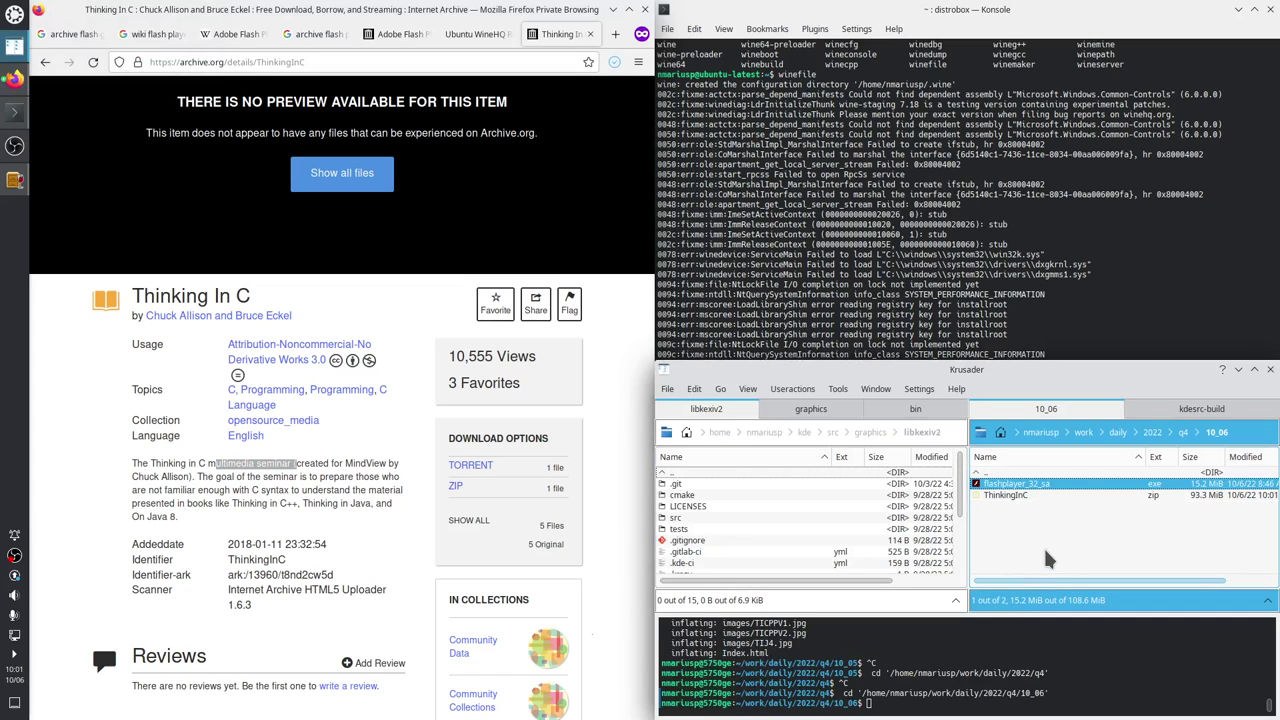
click(1014, 526)
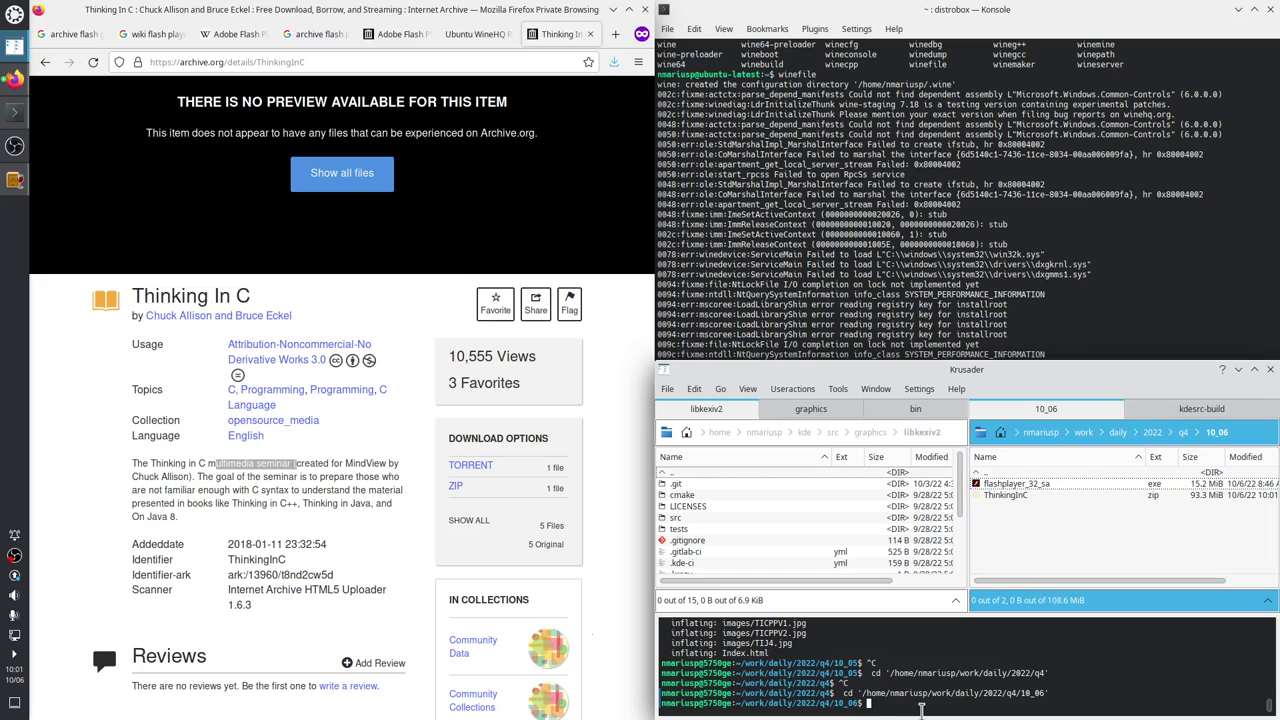
text(unzip --help)
key(Return)
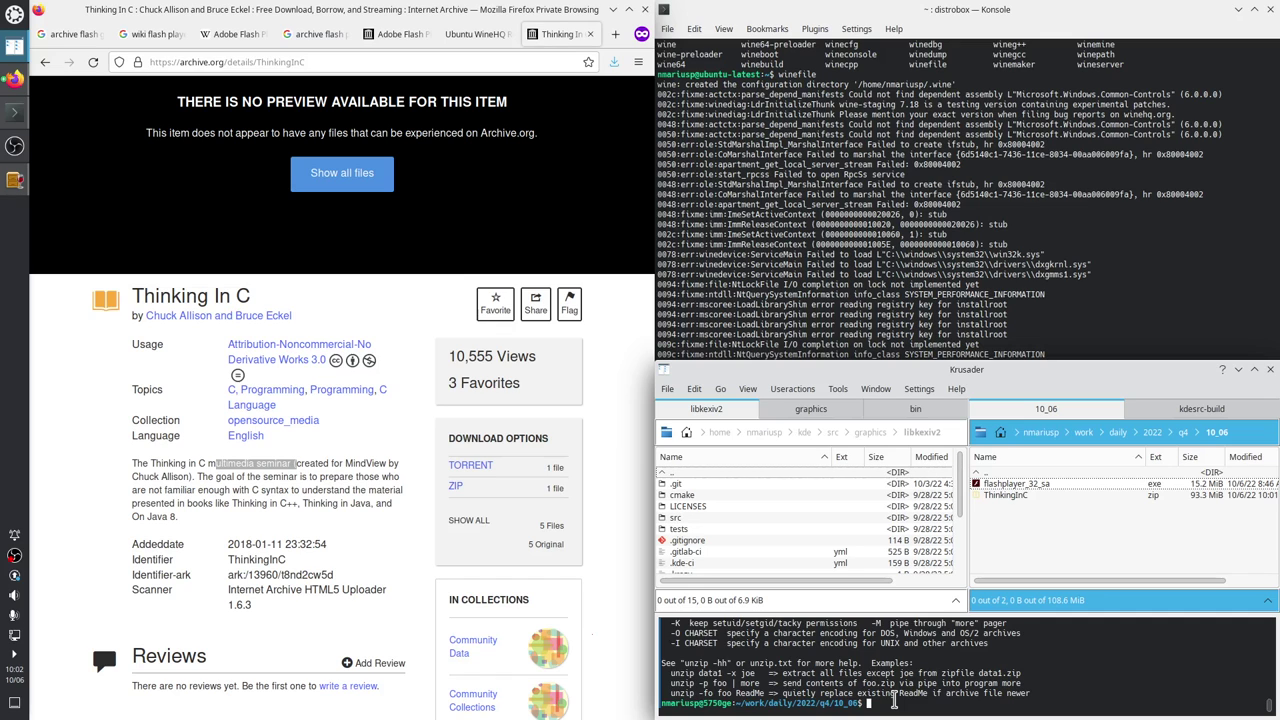
scroll(893, 703, up, 3)
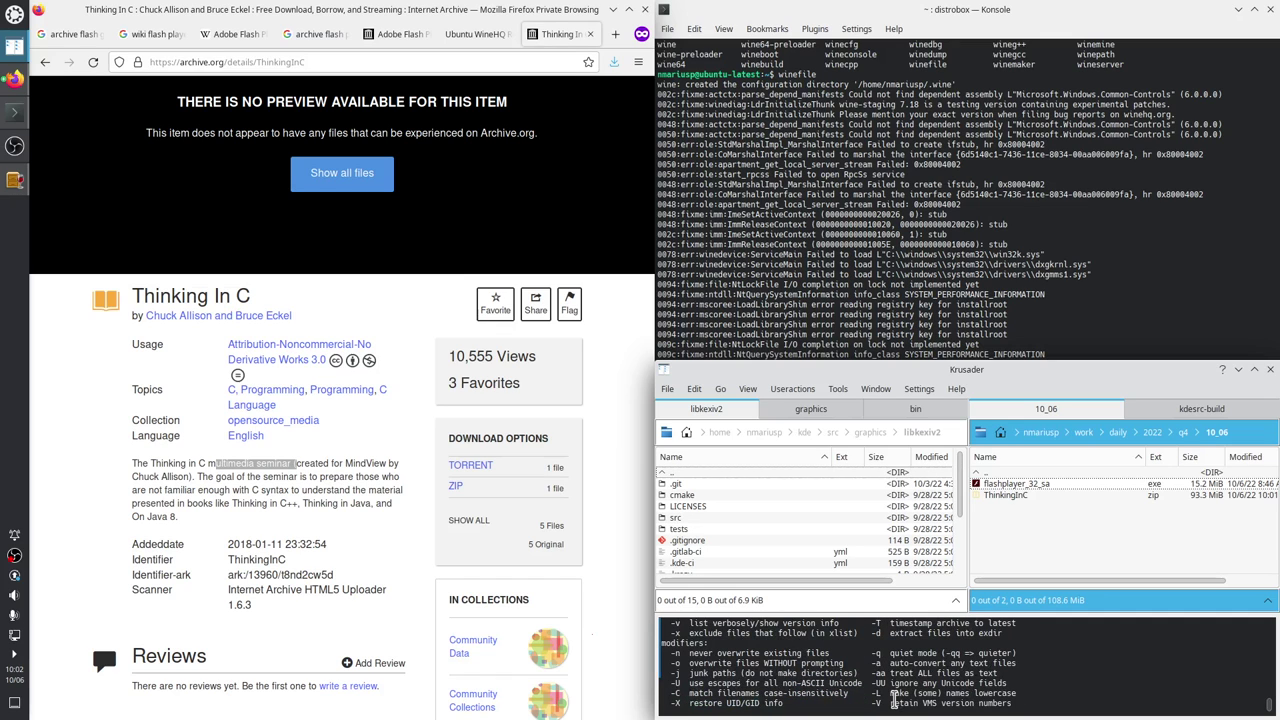
double_click(1015, 367)
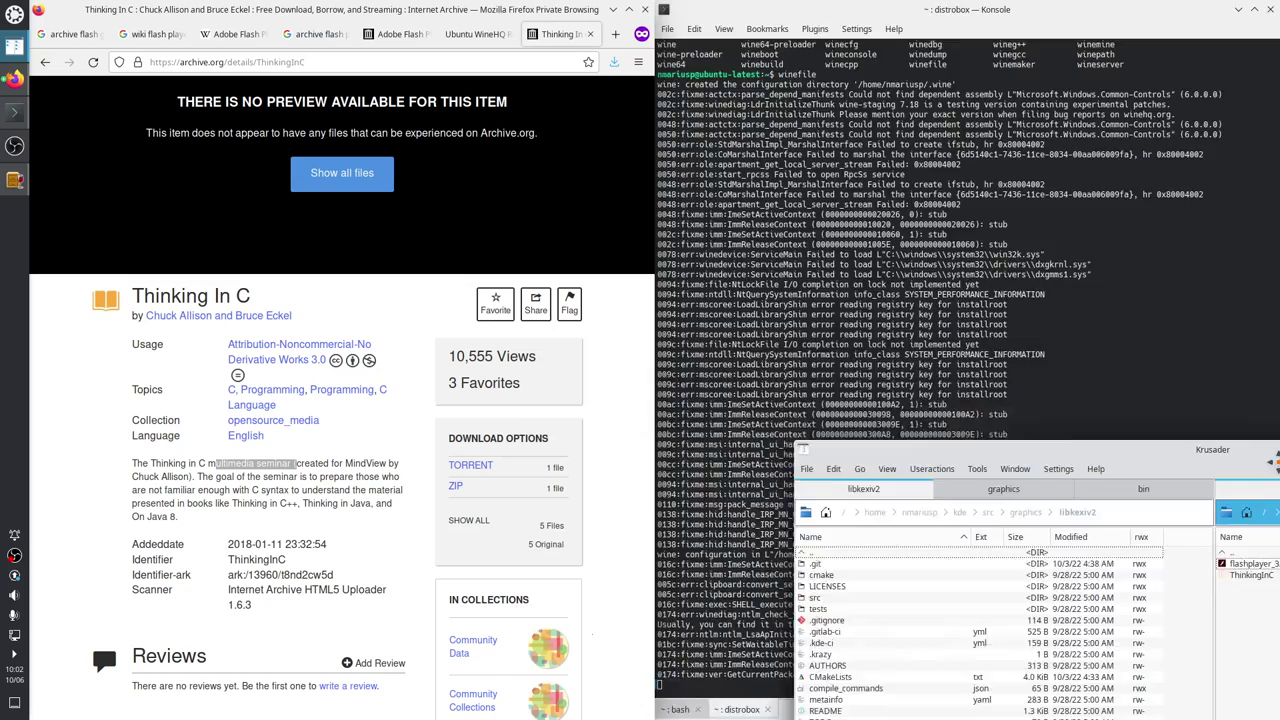
scroll(975, 615, up, 2)
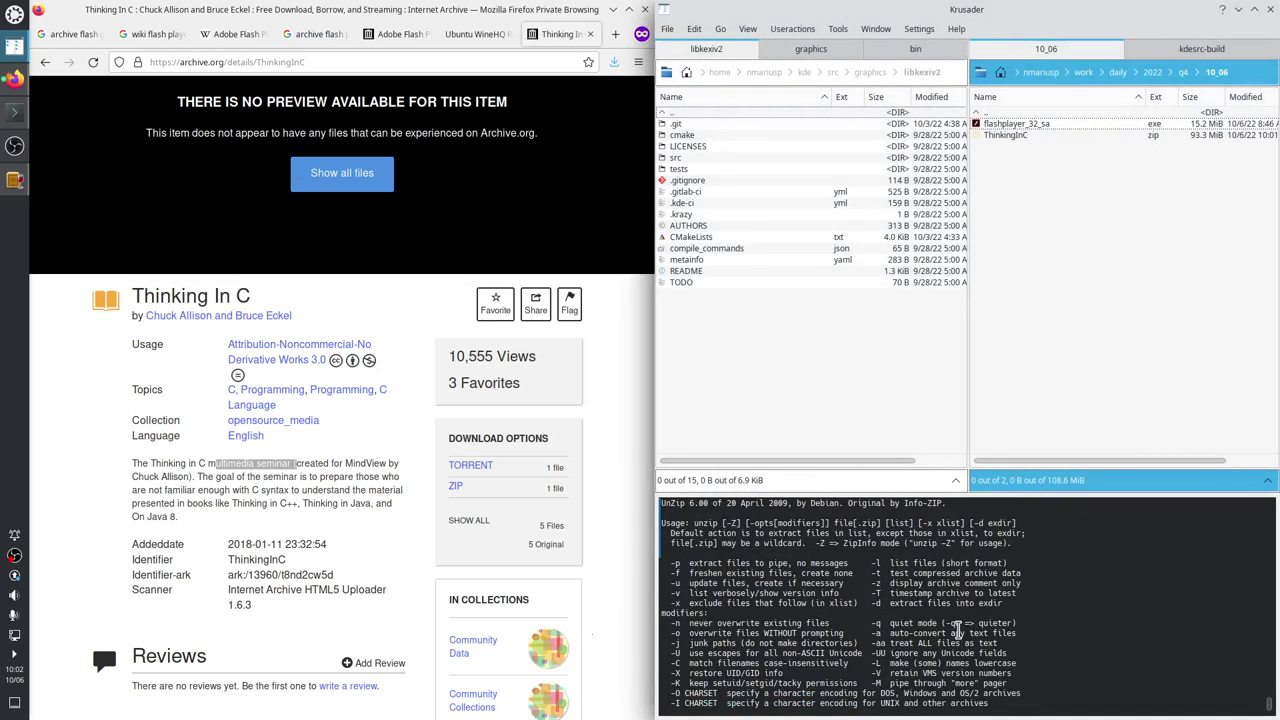
scroll(888, 635, up, 2)
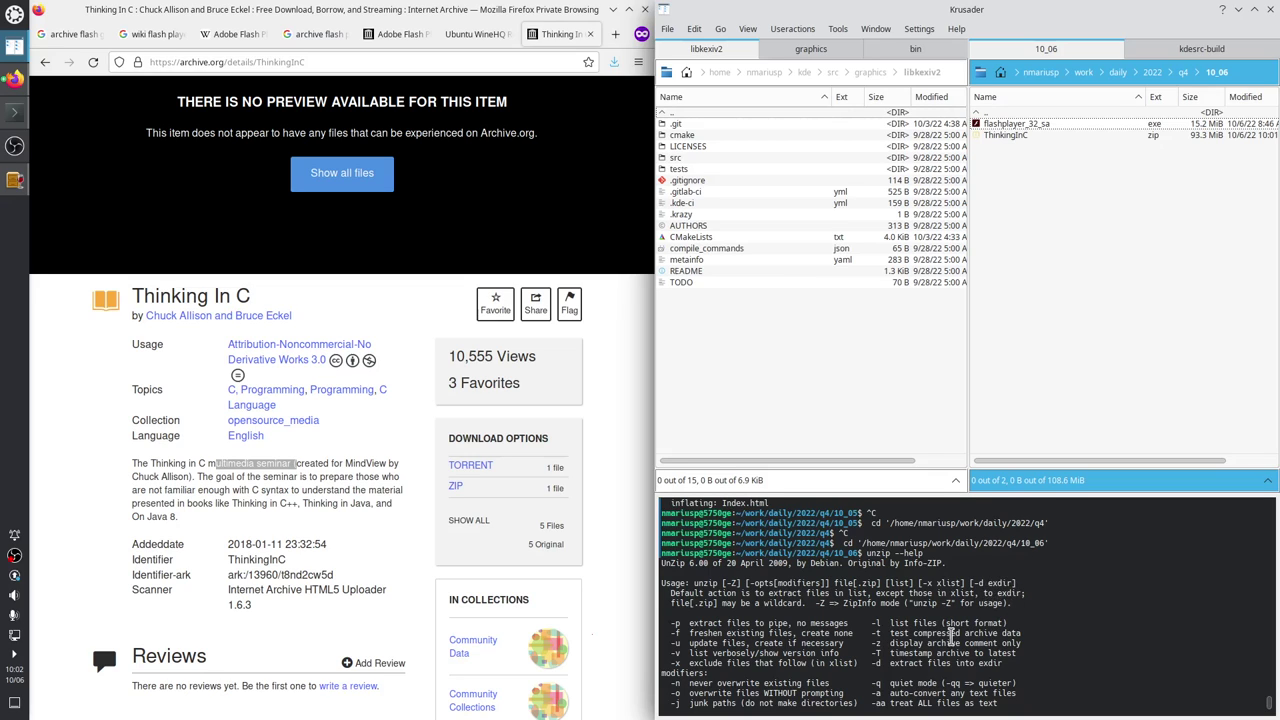
scroll(951, 637, down, 1)
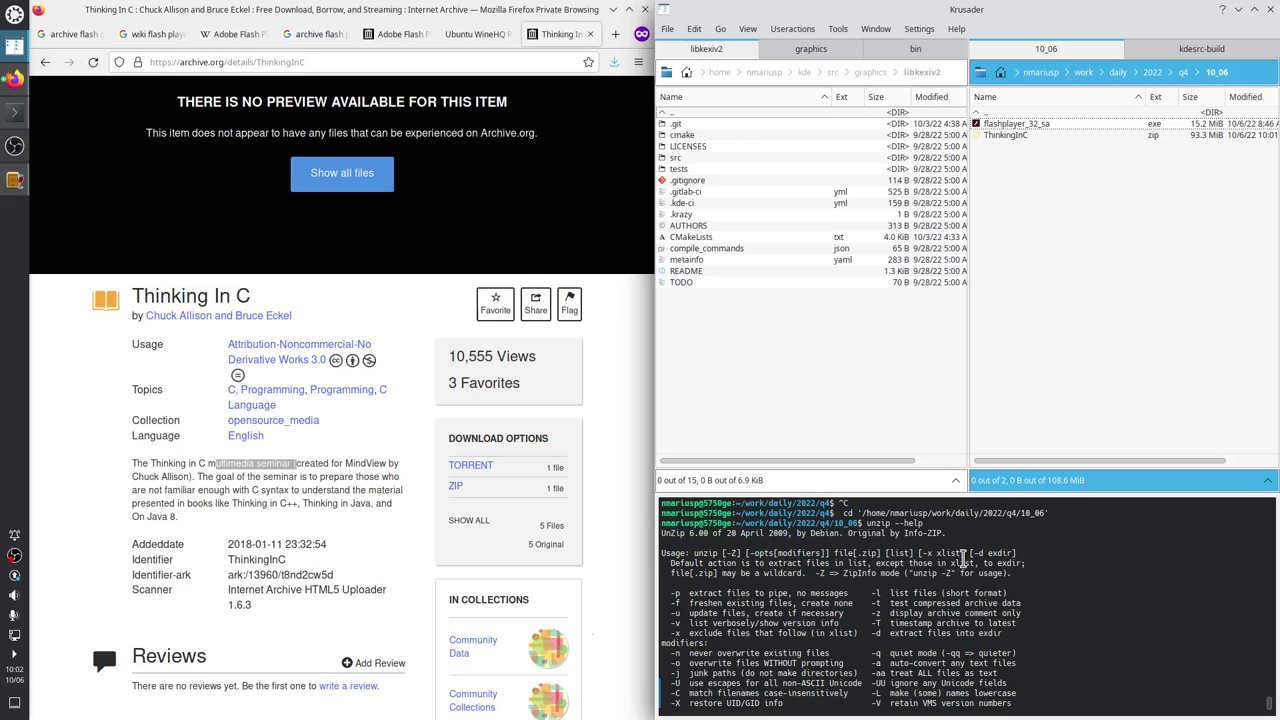
Review the -d option for extracting files into exdir and the usage examples in the unzip help.
drag(970, 552, 1016, 553)
scroll(758, 616, down, 2)
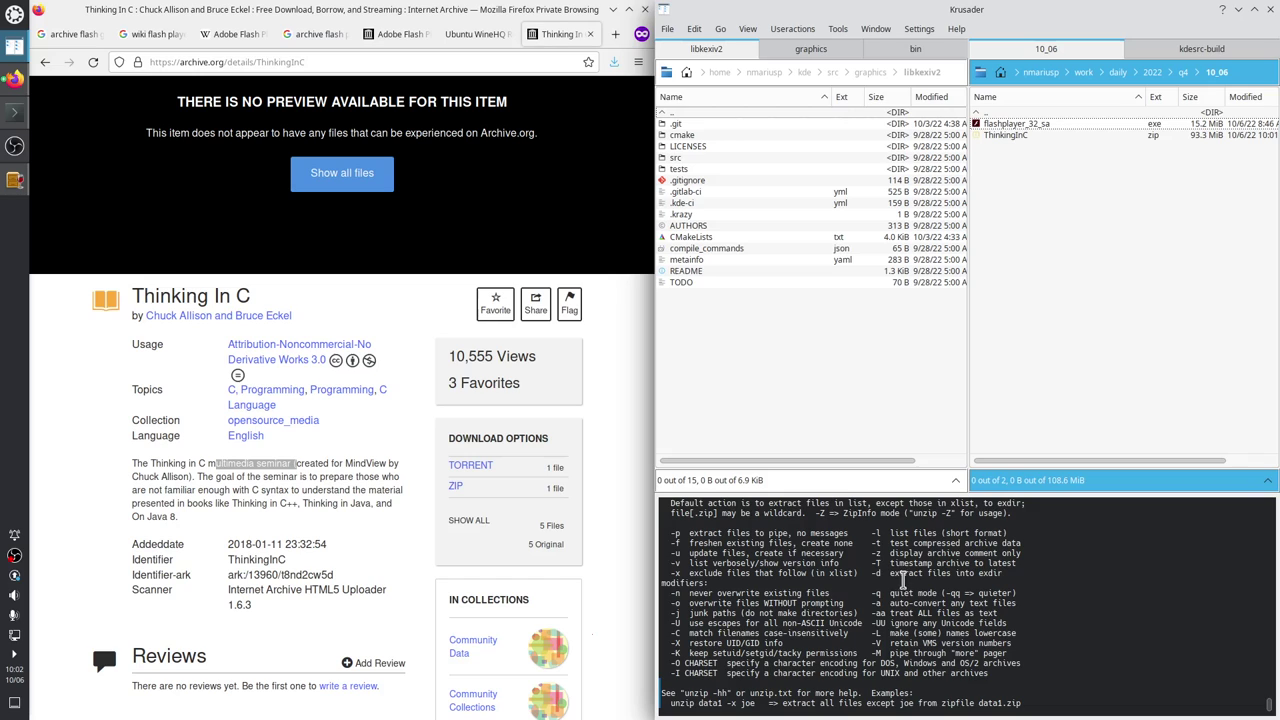
drag(891, 573, 1003, 573)
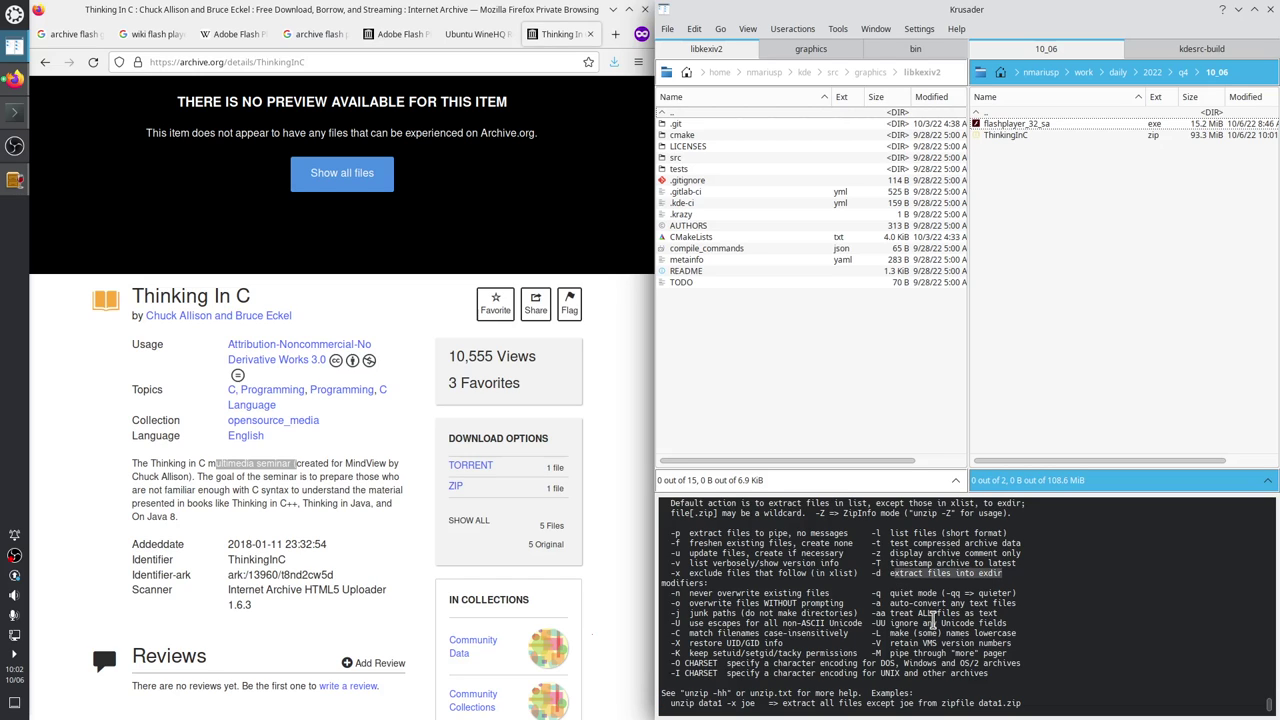
scroll(933, 618, down, 1)
Extract ThinkingInC.zip into a folder named ThinkingInC by running unzip with the -d option.
click(890, 703)
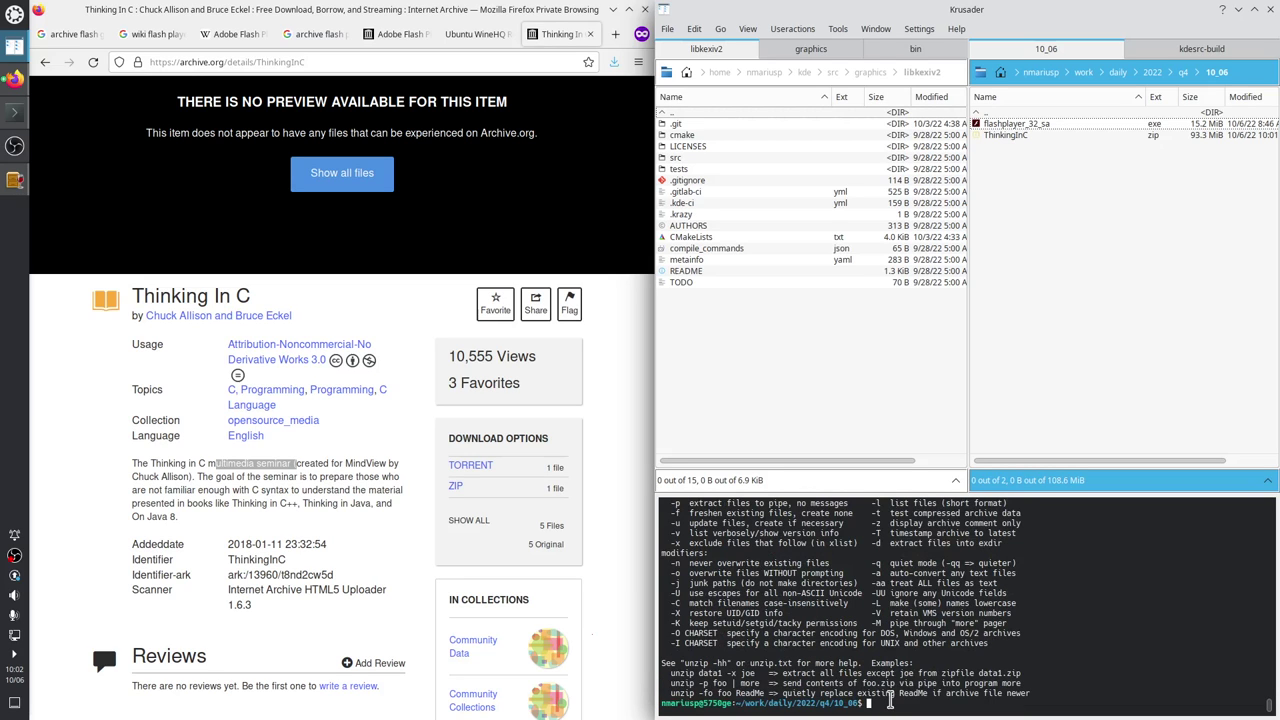
text(unzip)
key(Tab)
key(Tab)
text(T)
key(Tab)
text(-d )
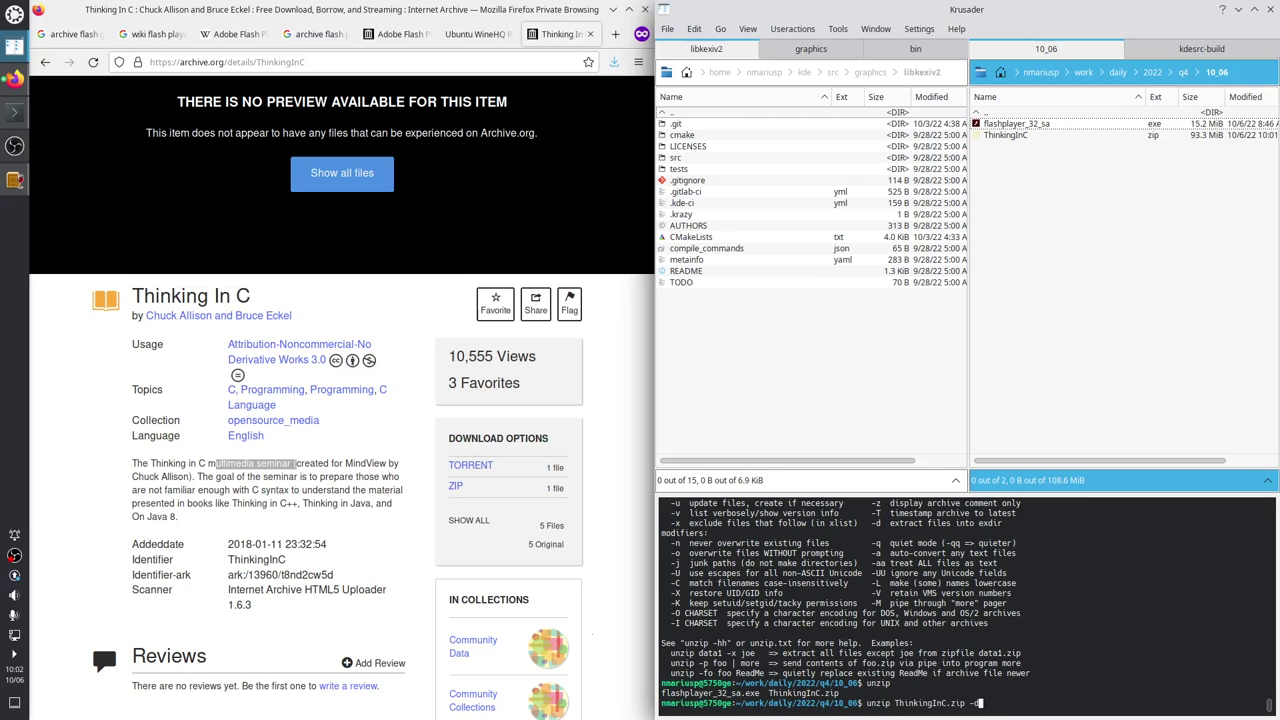
text(T)
key(Tab)
key(BackSpace)
key(BackSpace)
key(BackSpace)
key(BackSpace)
key(BackSpace)
key(Return)
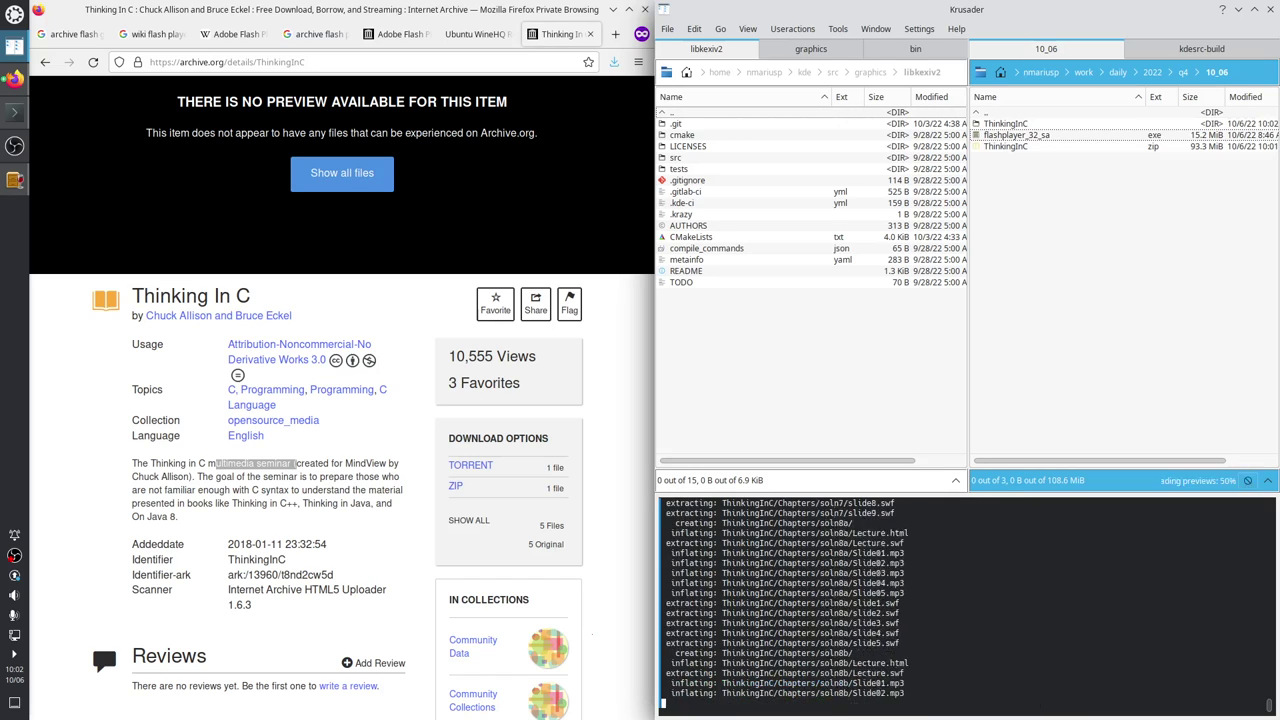
Open the extracted ThinkingInC folder in Krusader, then switch to Wine File Manager, refresh the 10_06 listing and open the folder there.
double_click(1006, 123)
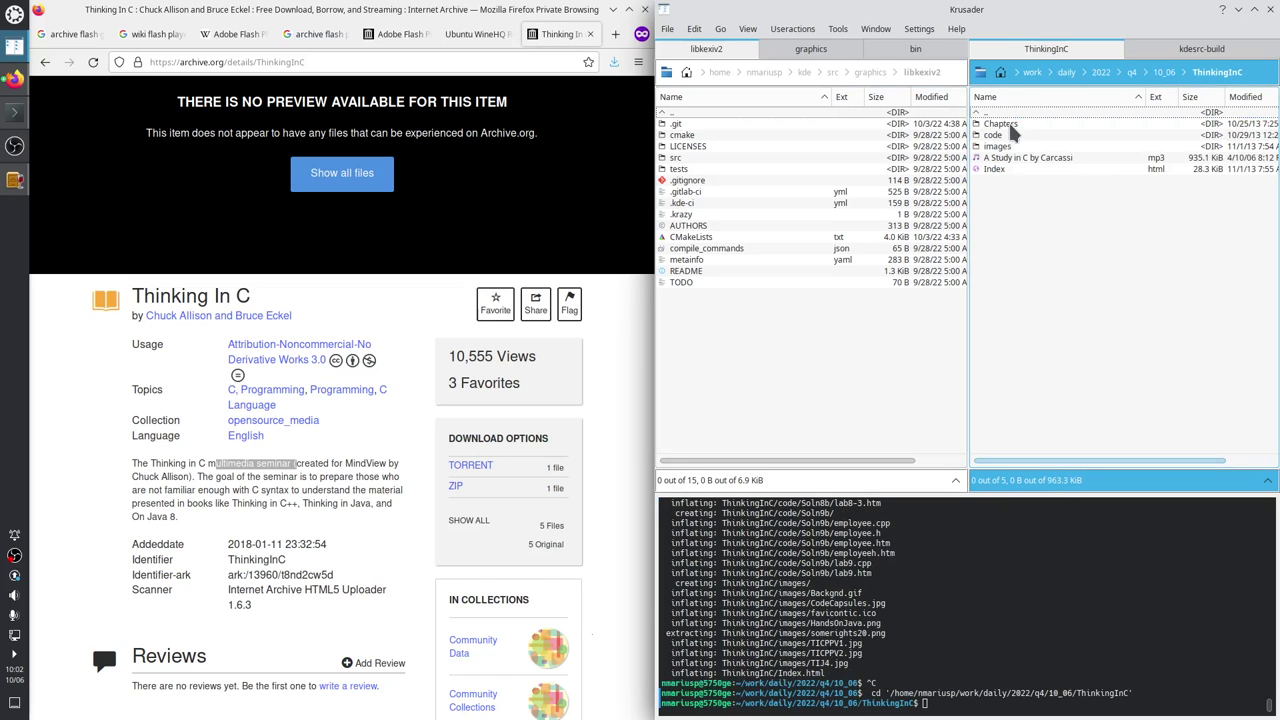
click(14, 180)
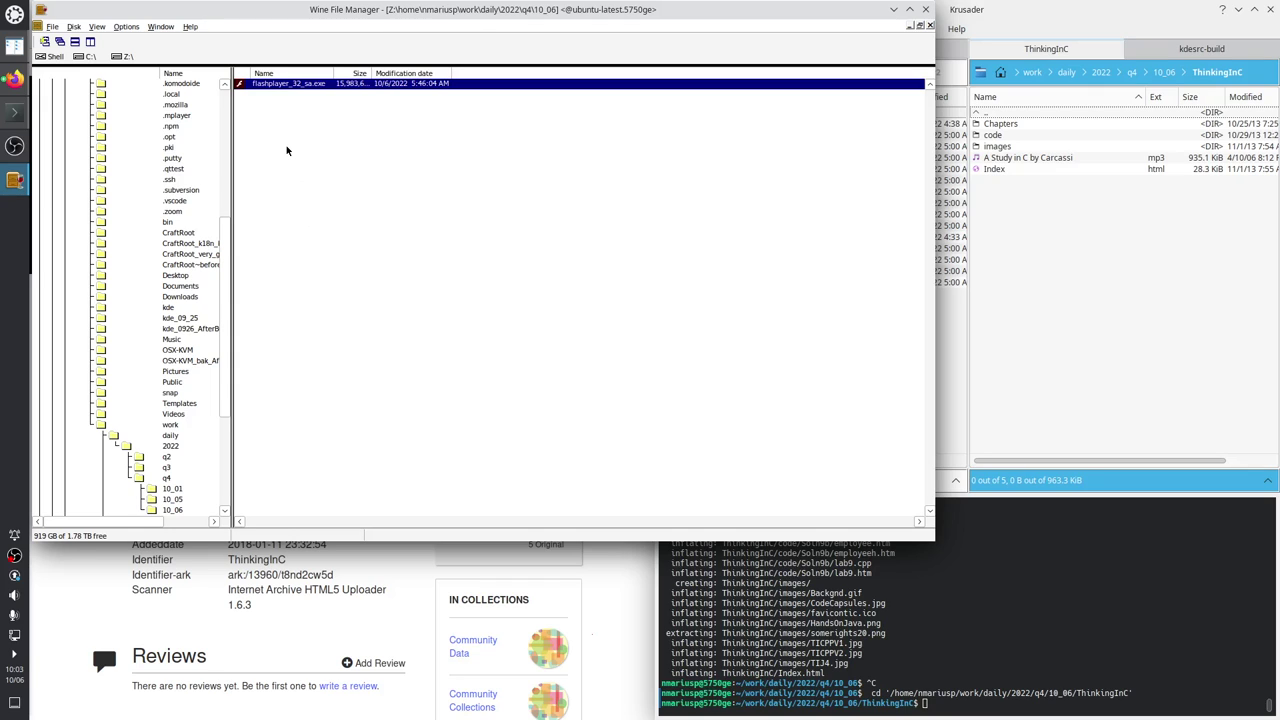
key(F5)
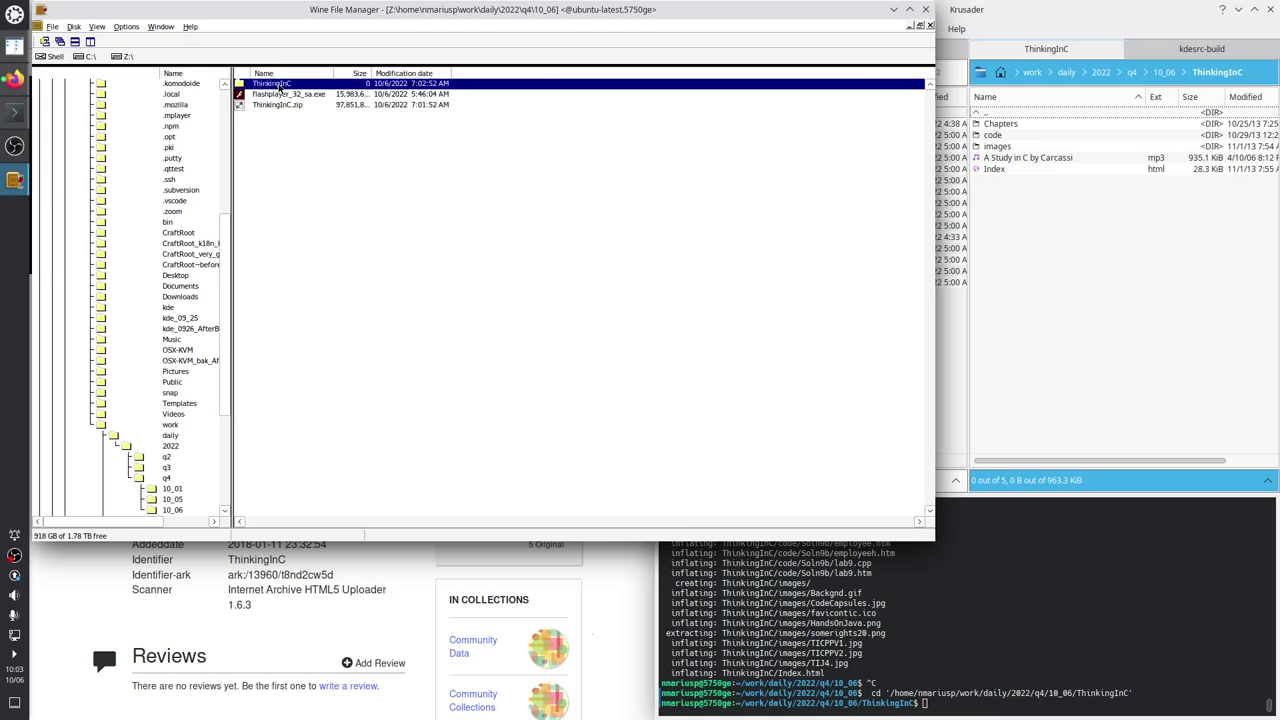
double_click(279, 86)
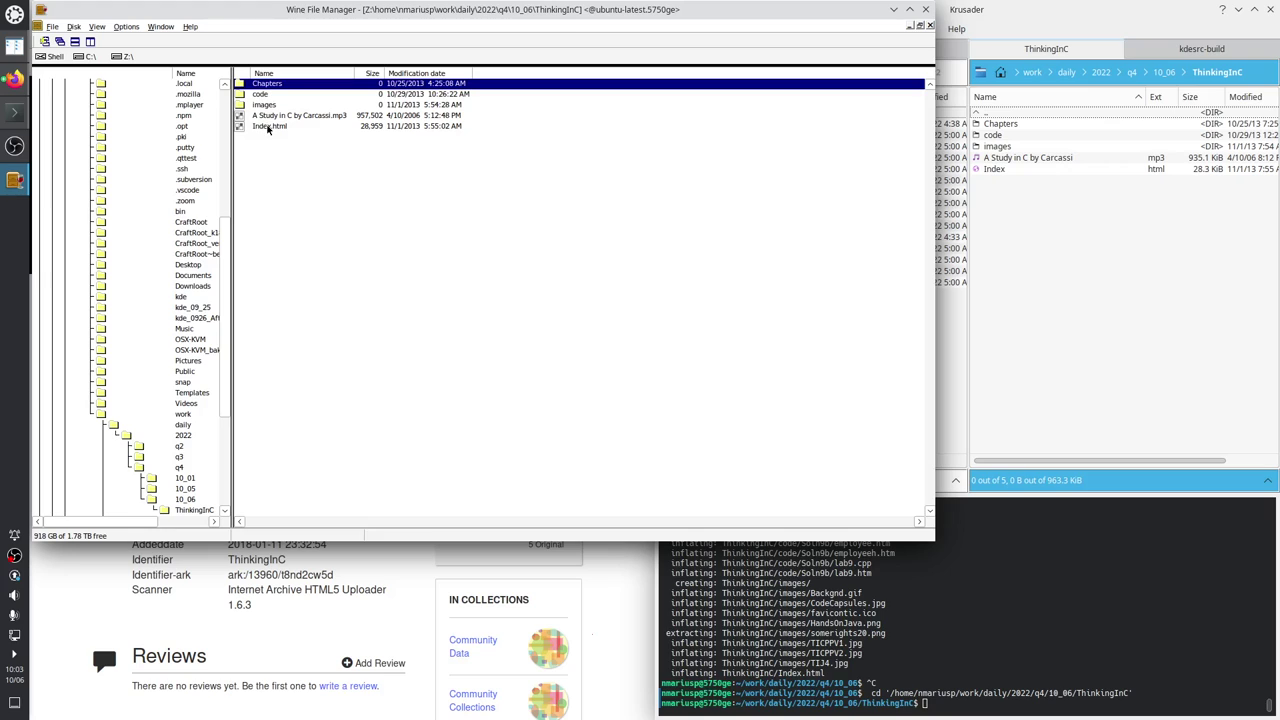
Look over Index.html and the MP3 file, then go into the Chapters folder and its chap1 subfolder.
click(268, 127)
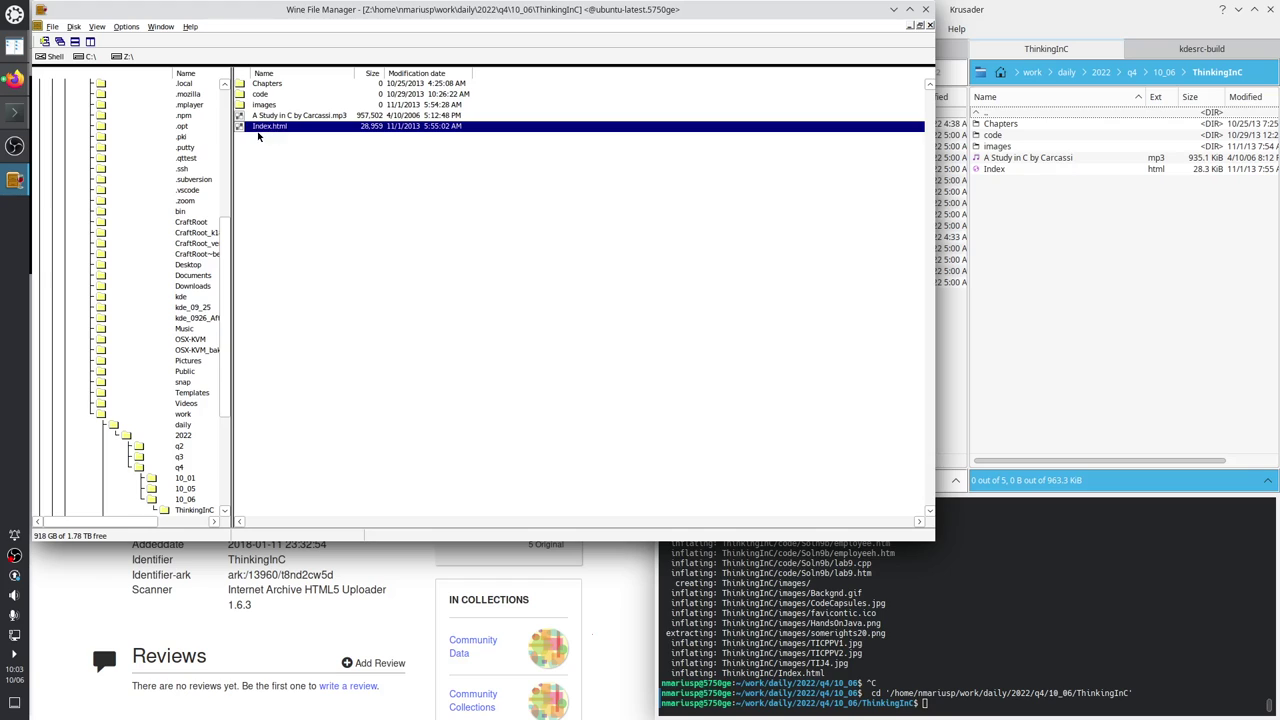
click(273, 118)
click(274, 129)
double_click(269, 87)
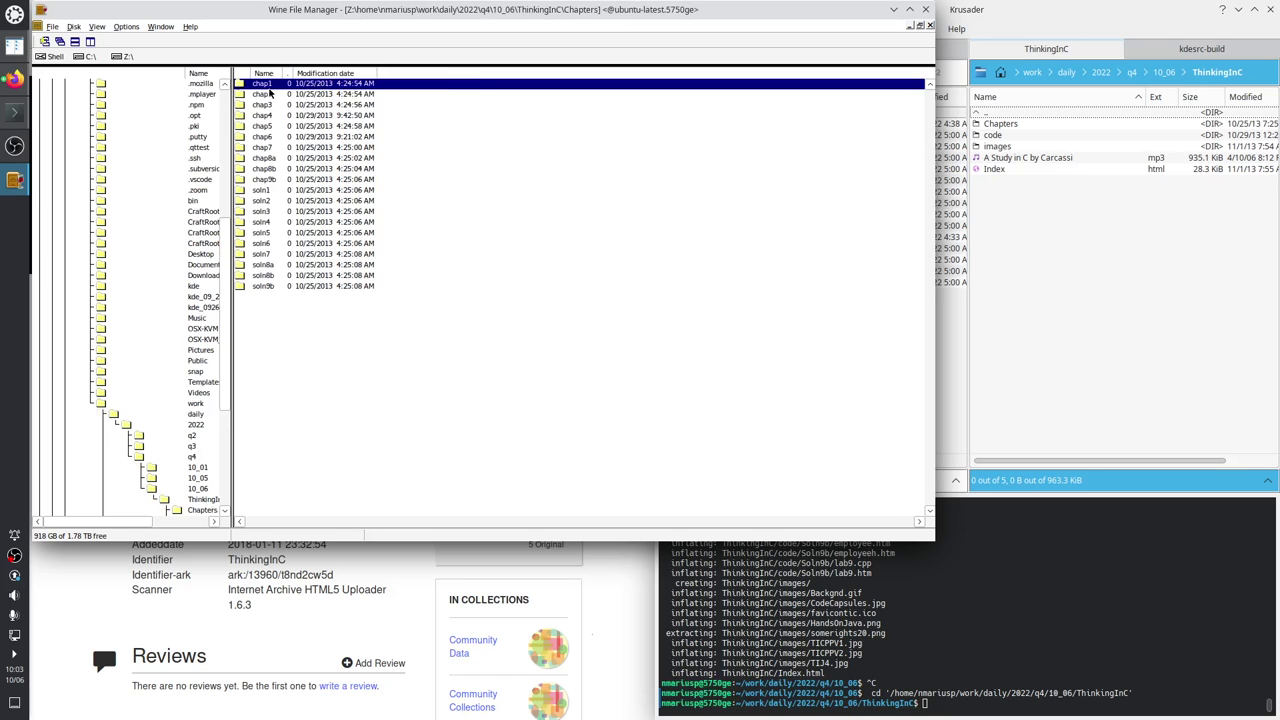
double_click(266, 84)
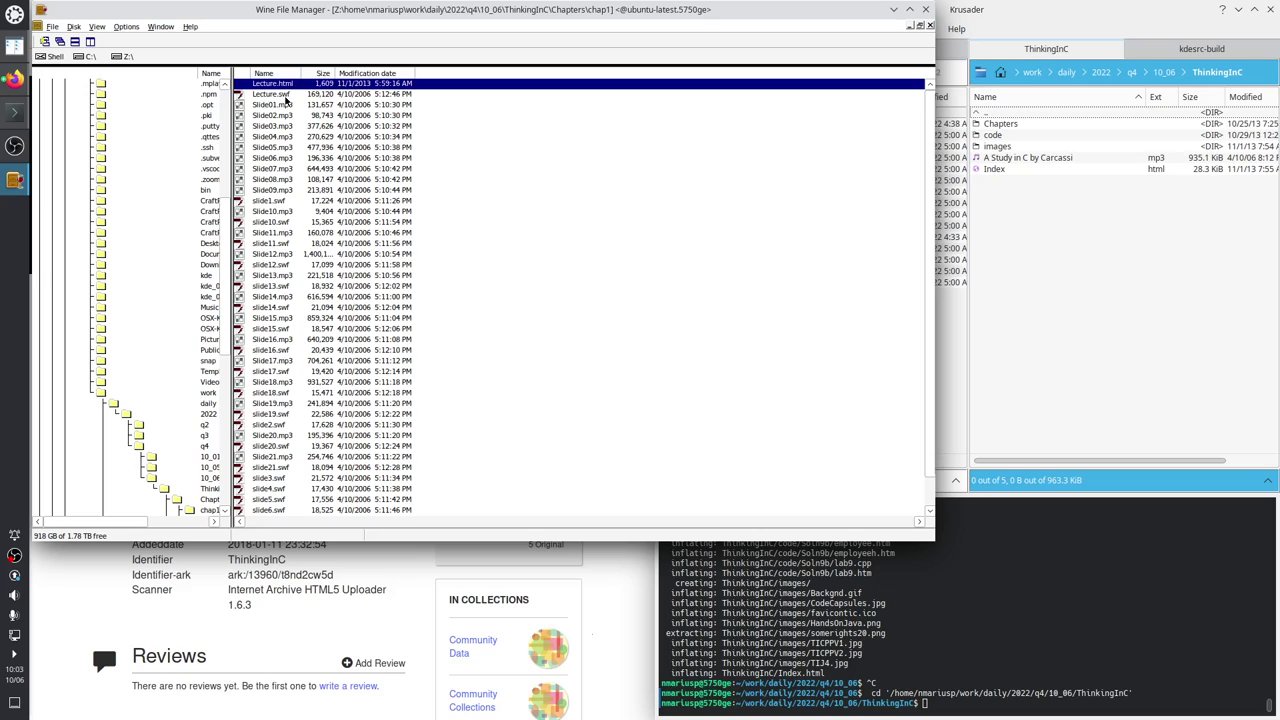
Open chap1's Lecture.swf in Adobe Flash Player 32 and move the player window away from the screen corner.
click(283, 95)
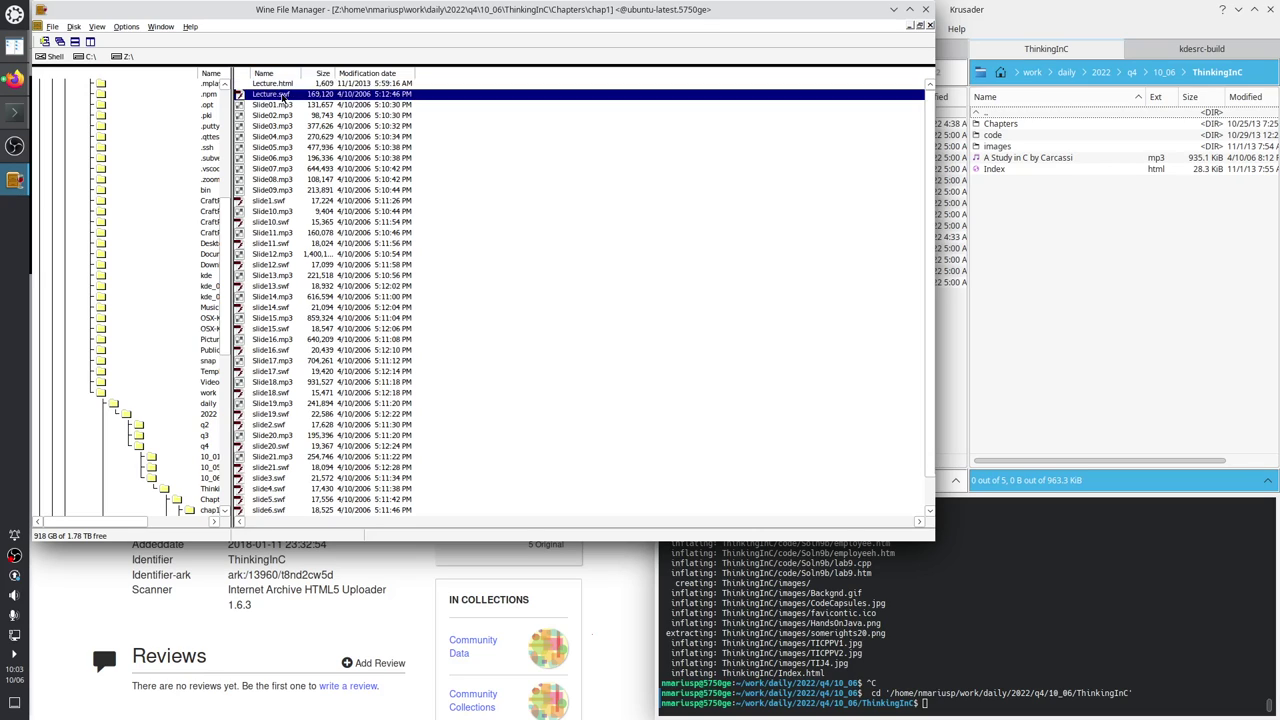
double_click(283, 95)
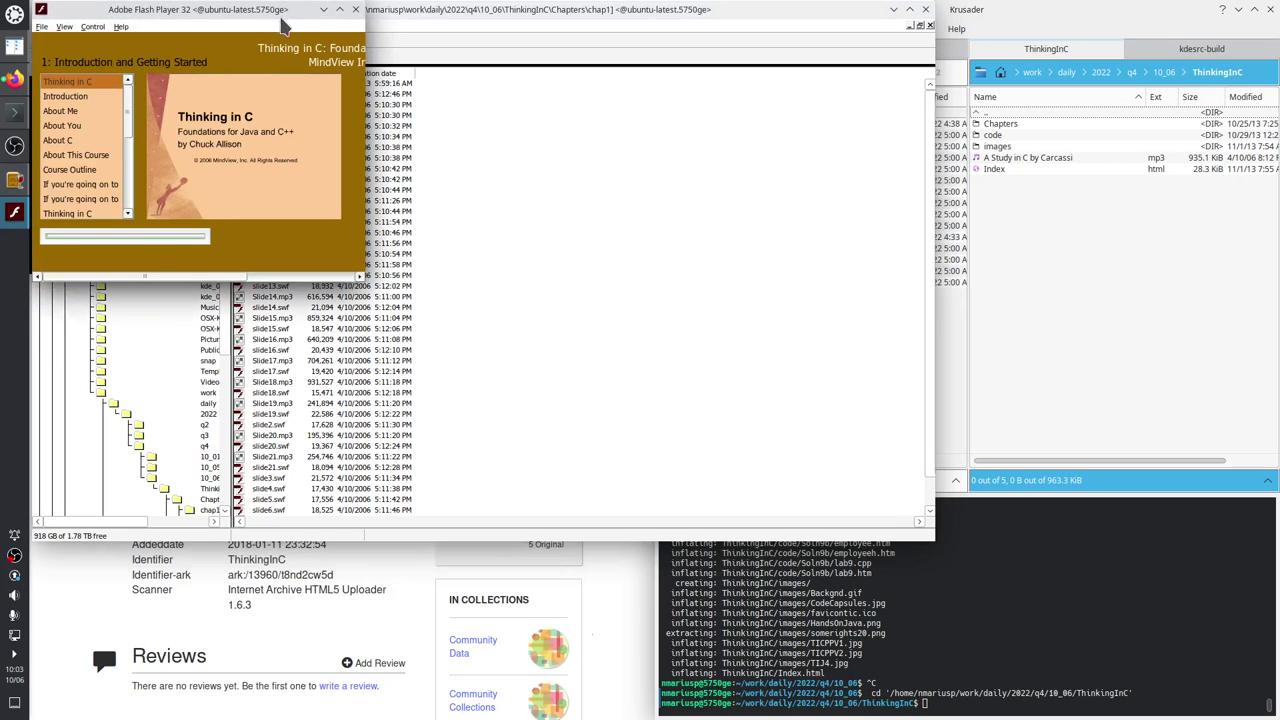
drag(290, 10, 357, 88)
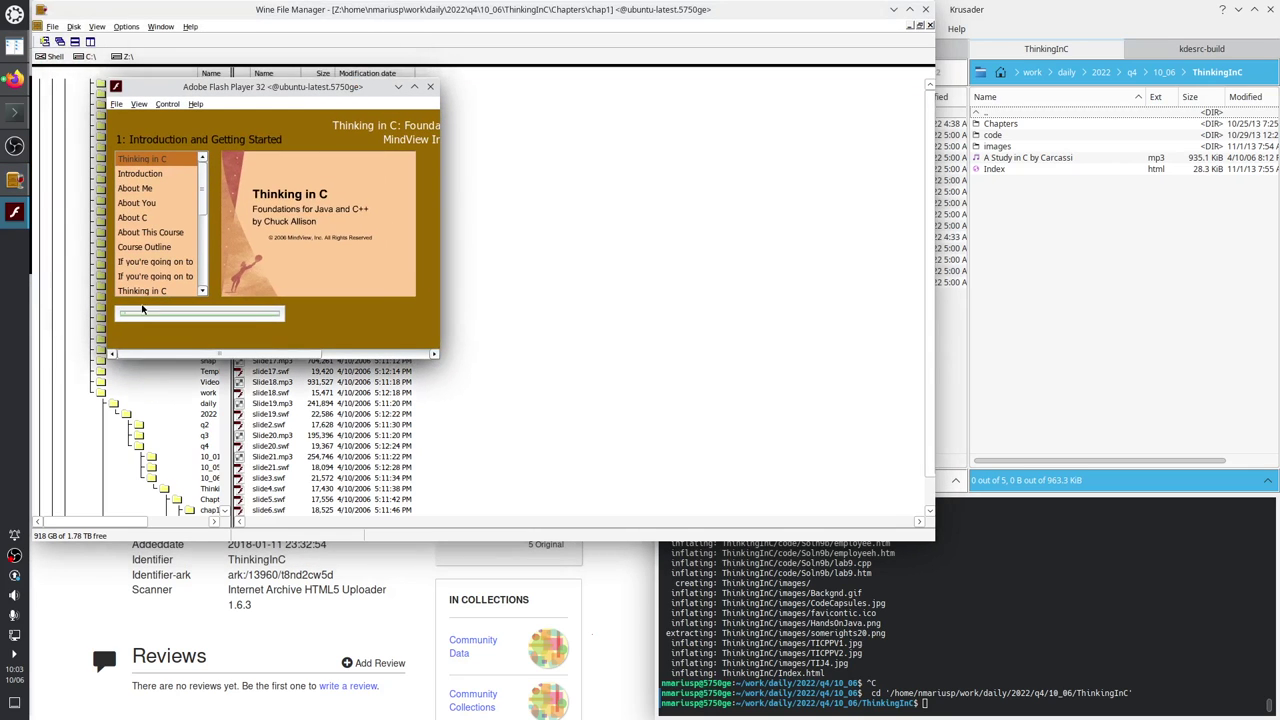
click(399, 88)
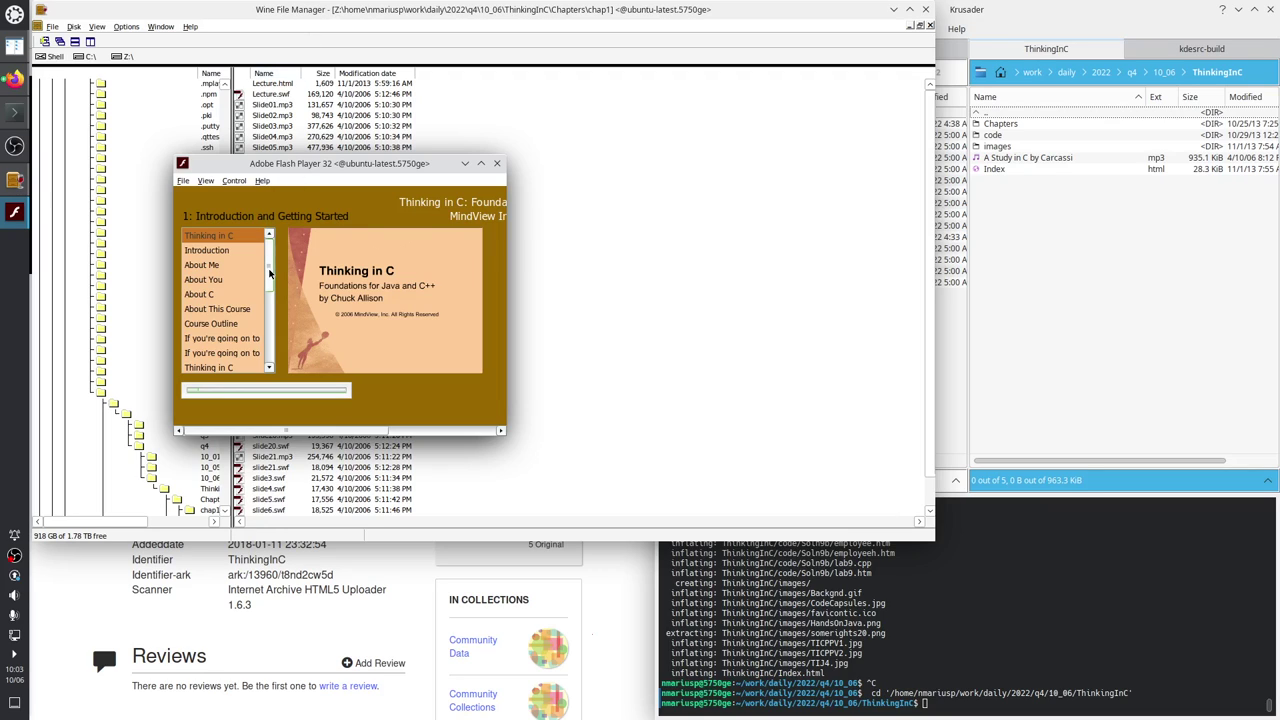
click(263, 181)
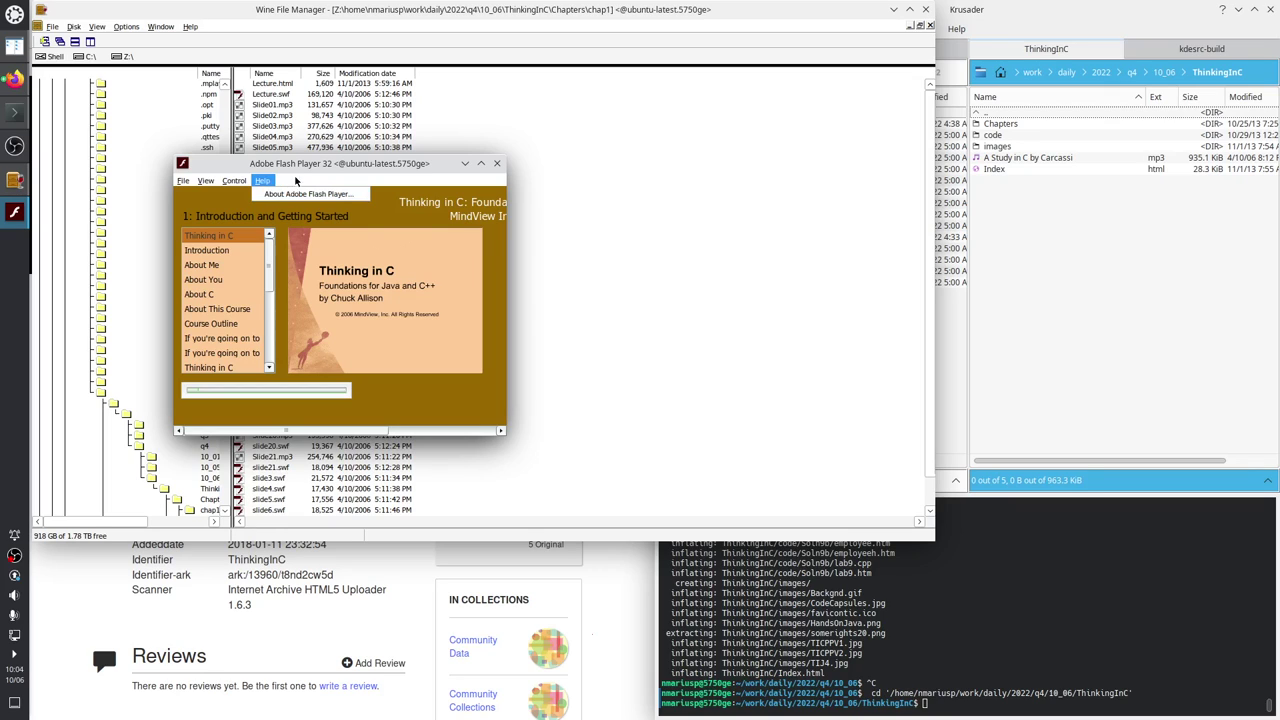
click(297, 180)
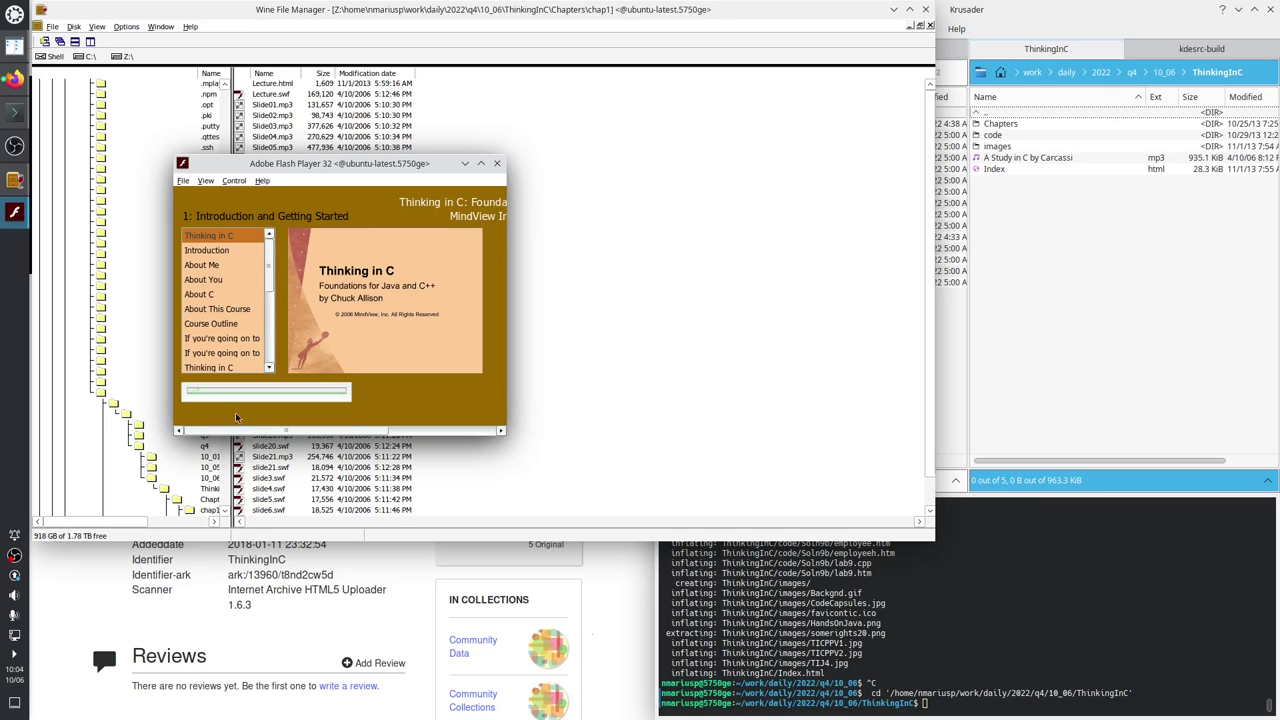
Turn the lecture's volume down to the minimum and resume playback.
mouse_move(252, 428)
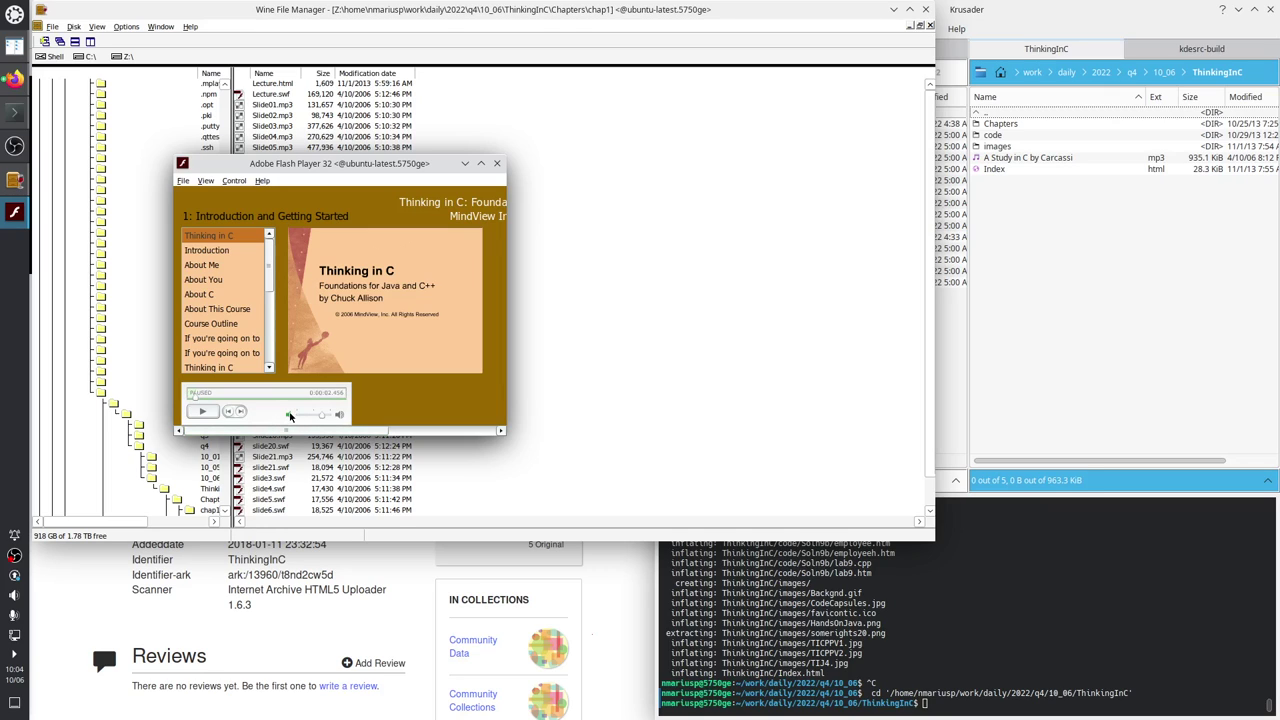
click(290, 415)
click(203, 411)
Enlarge the Flash Player window until the full slide and the whole chapter outline fit.
drag(513, 441, 1008, 697)
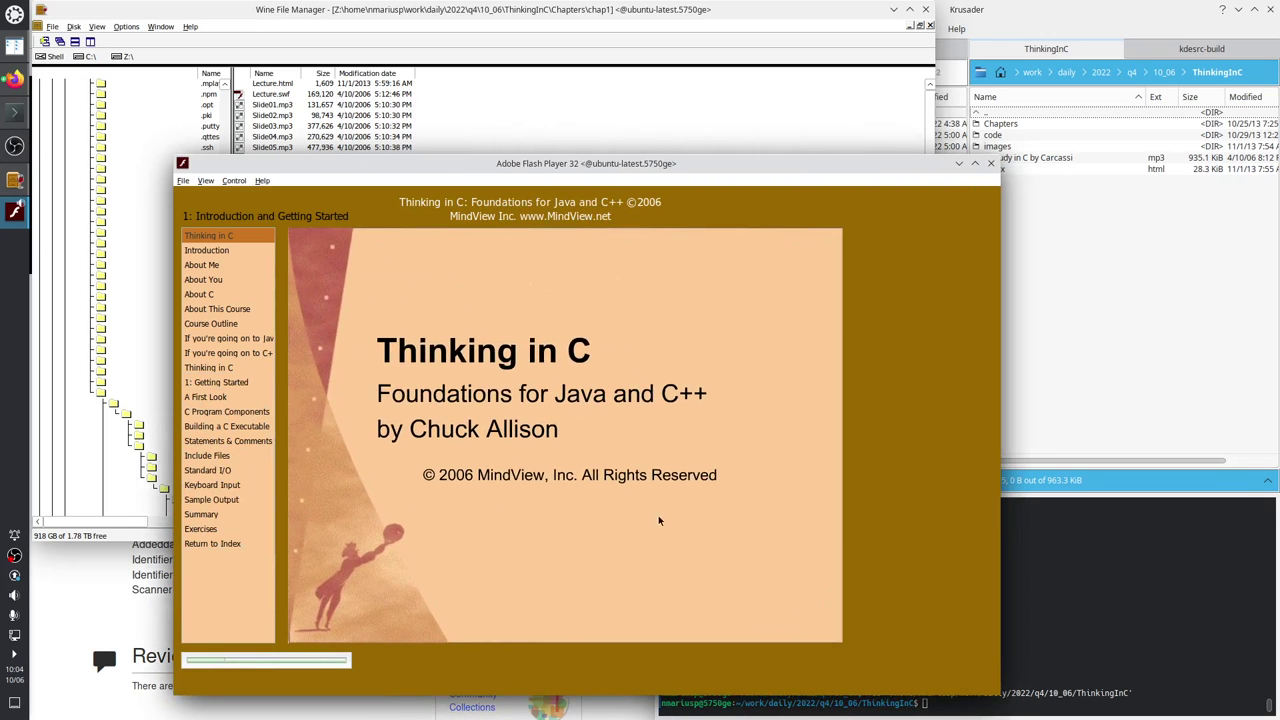
drag(172, 156, 485, 214)
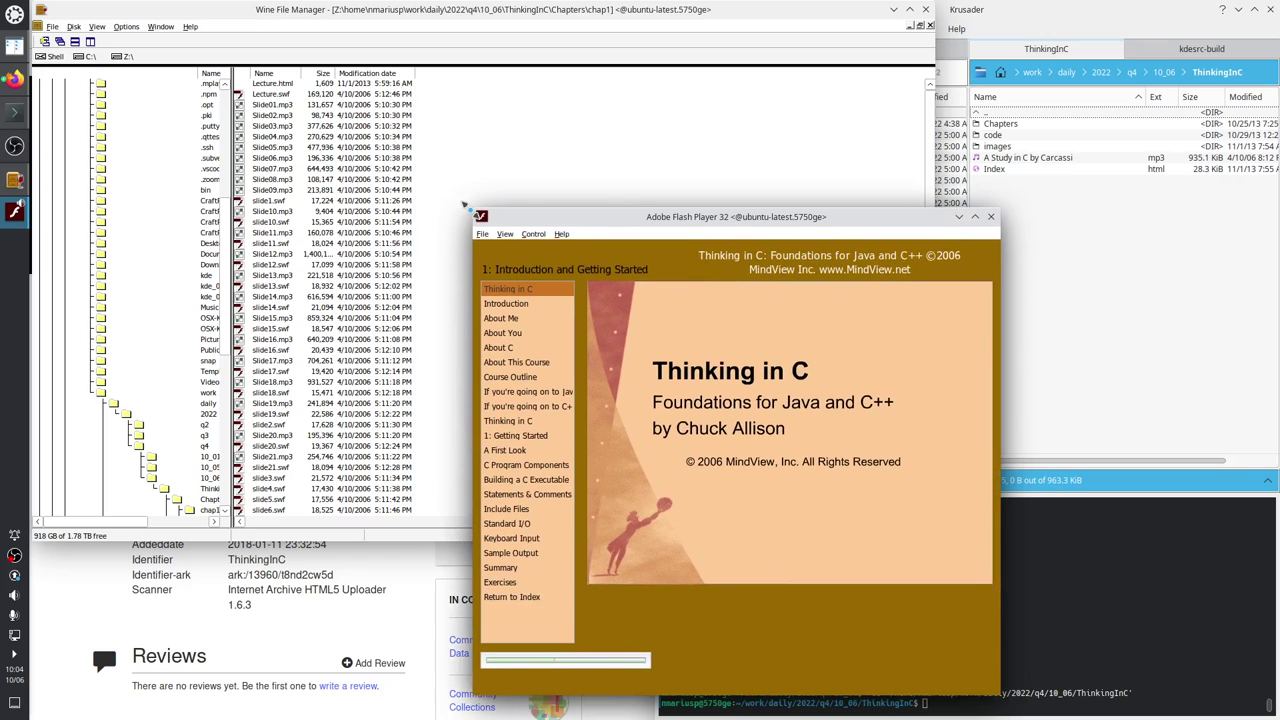
drag(460, 203, 178, 56)
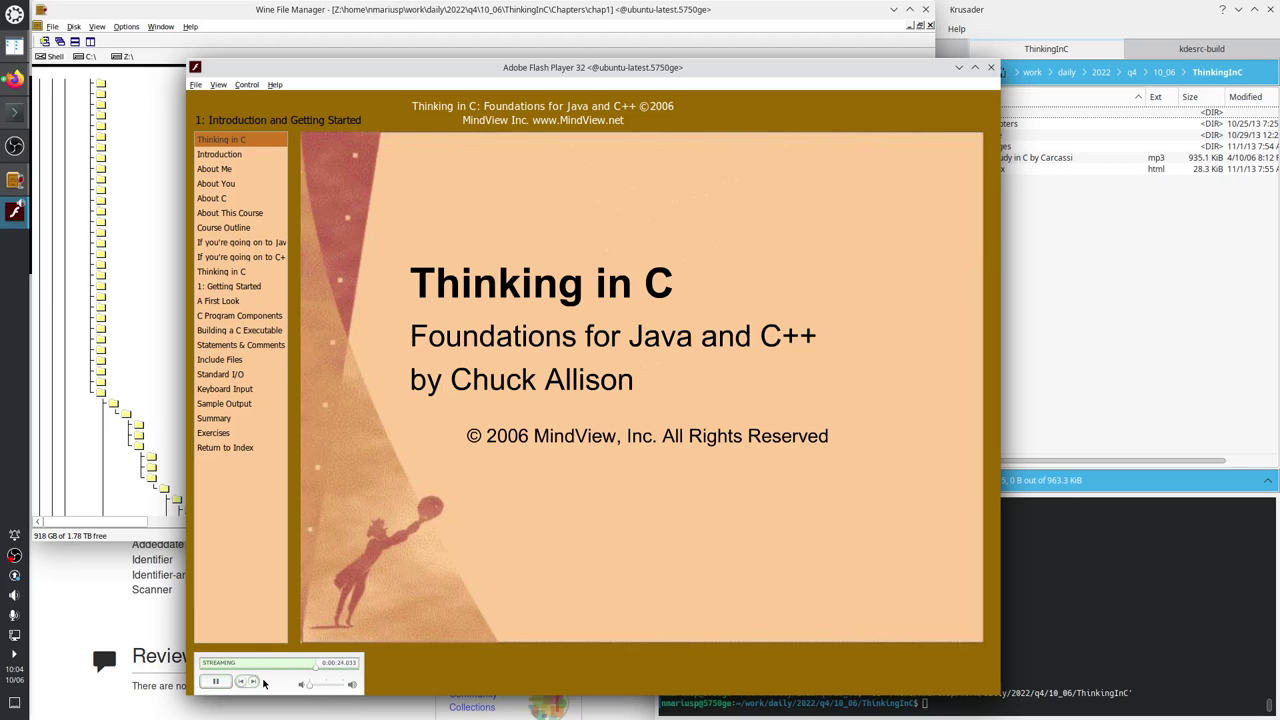
Advance the lecture slide by slide from Thinking in C to About This Course.
click(253, 682)
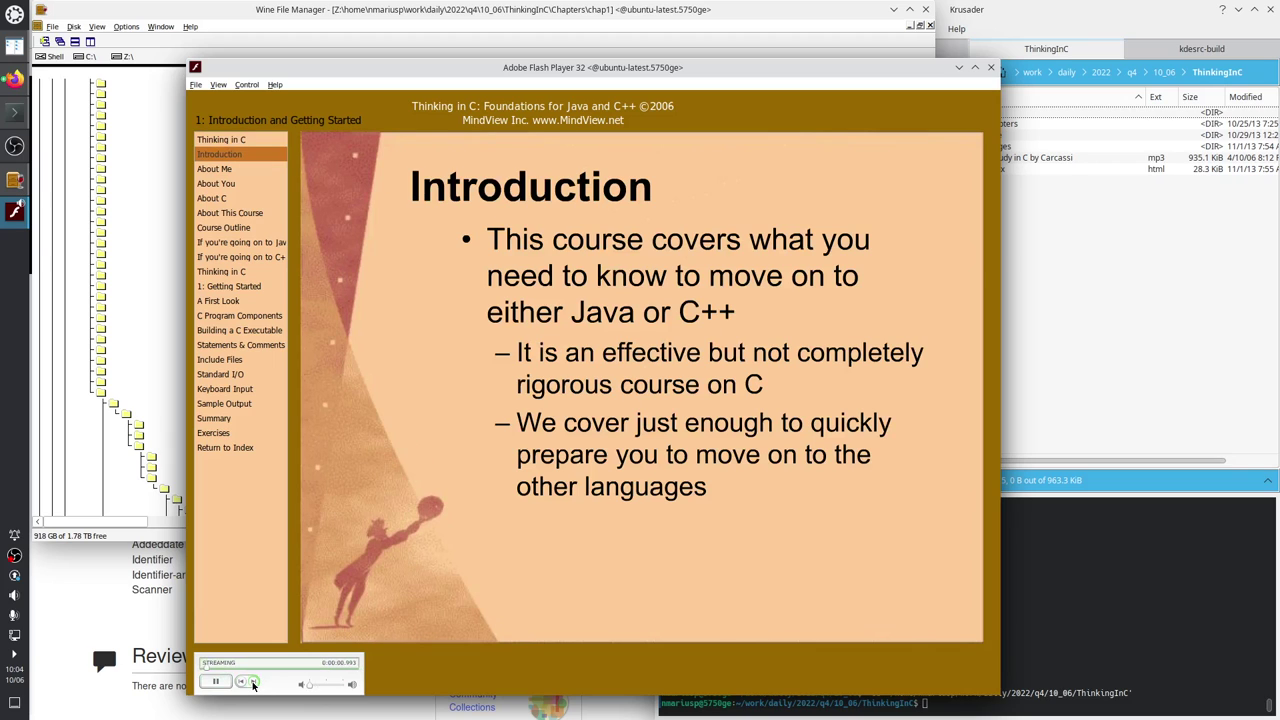
click(253, 682)
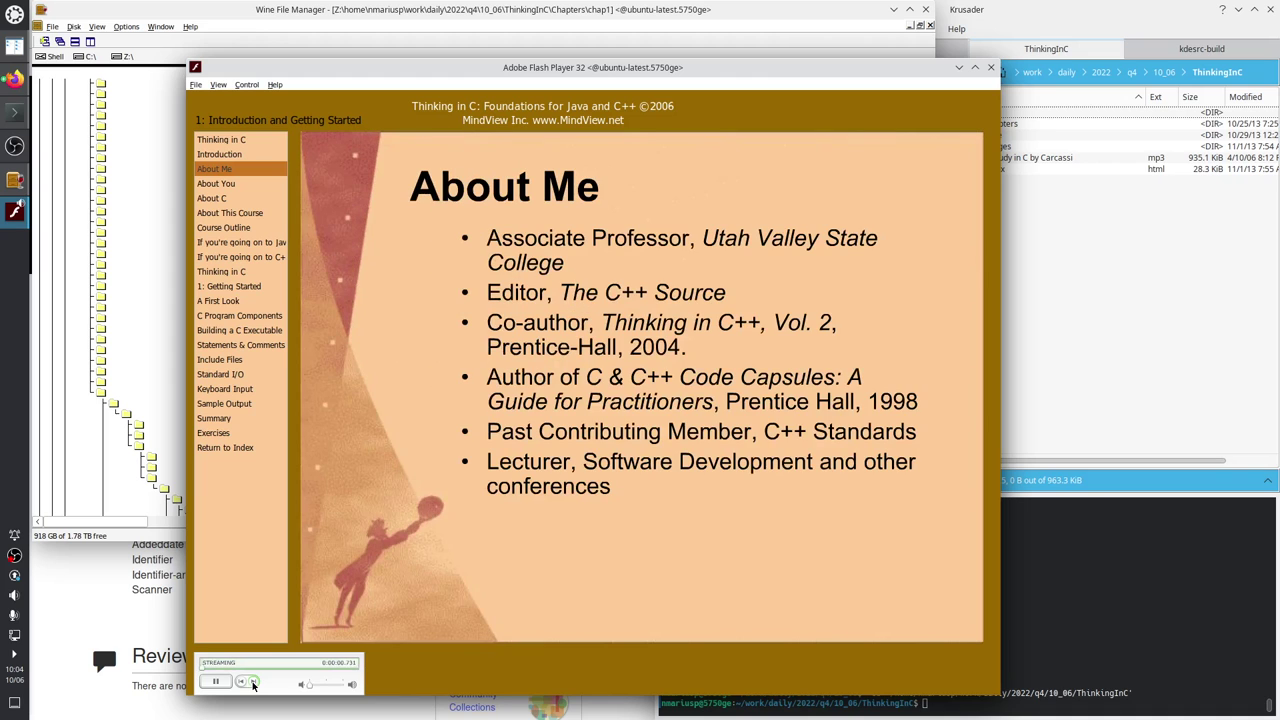
click(255, 683)
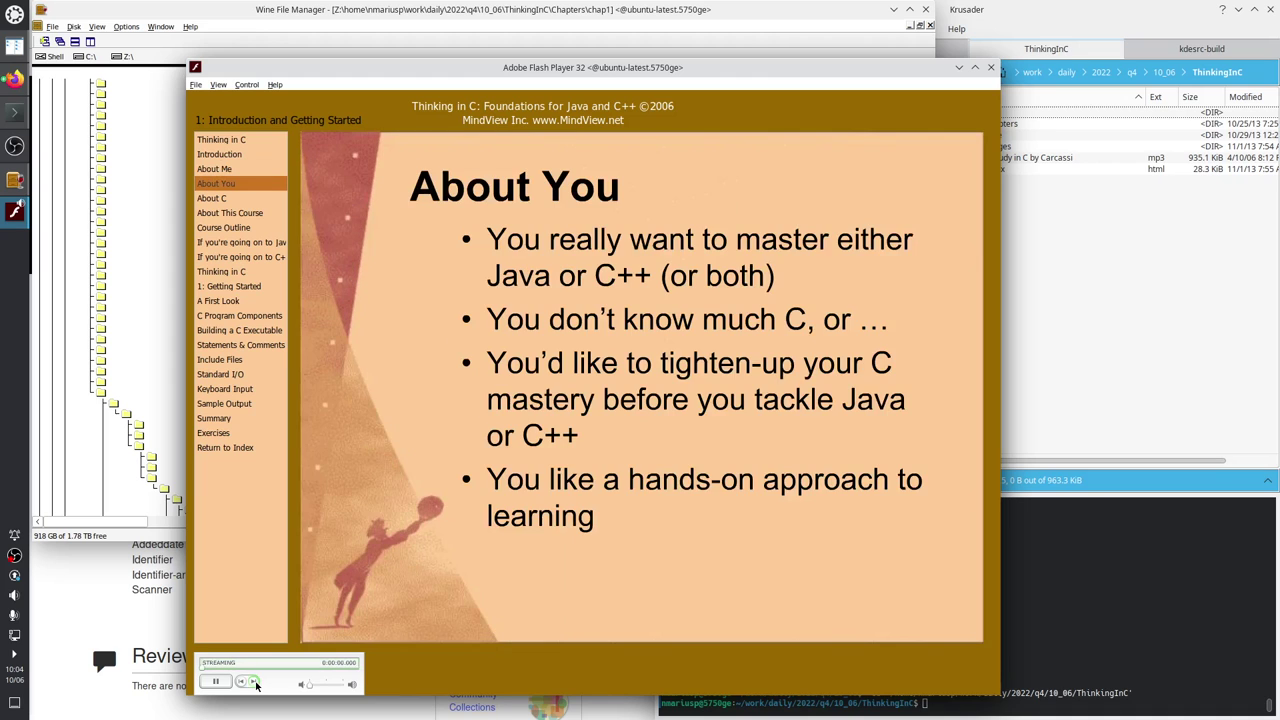
click(255, 683)
click(255, 683)
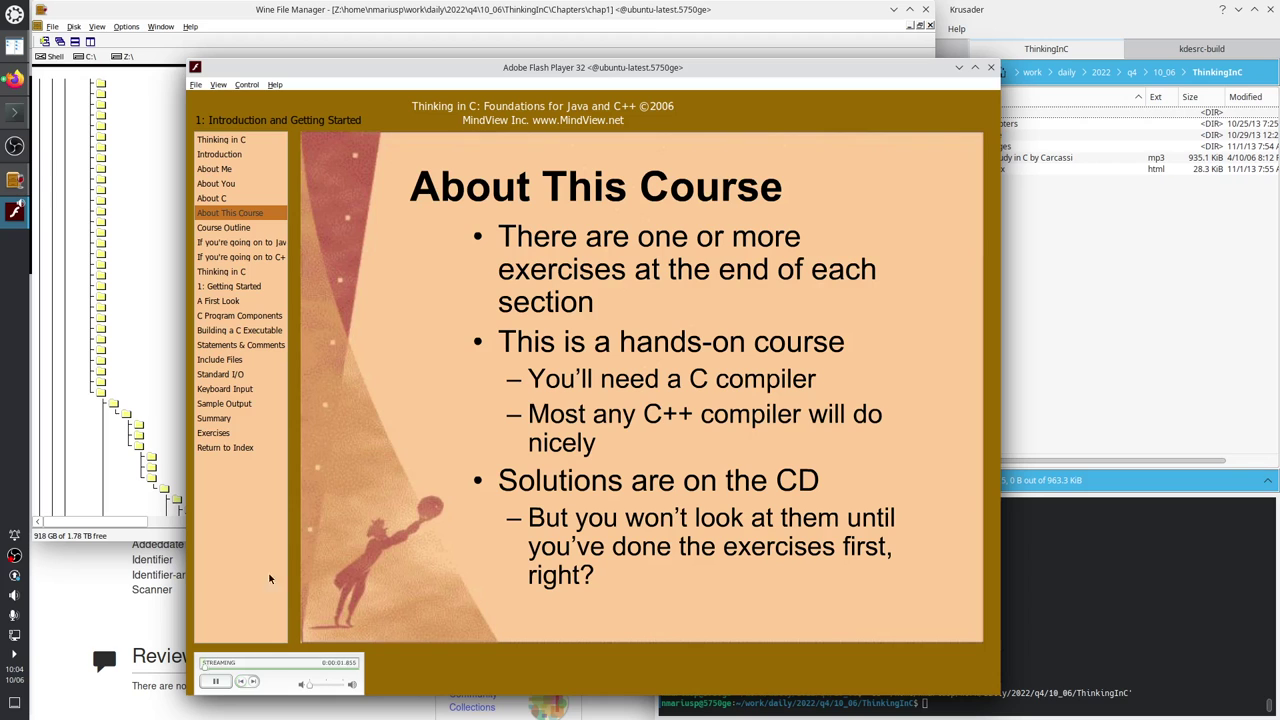
Jump through the outline to About C, About Me, Thinking in C, C Program Components and Keyboard Input.
click(213, 198)
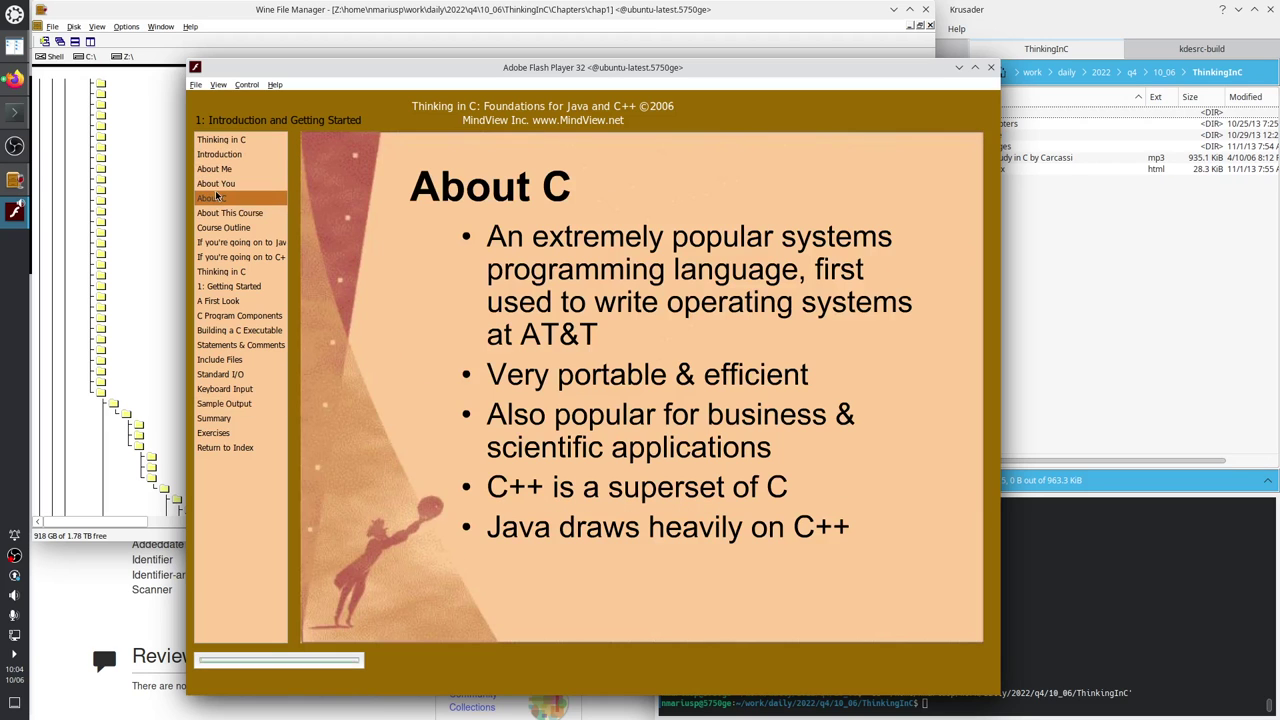
click(218, 169)
click(234, 142)
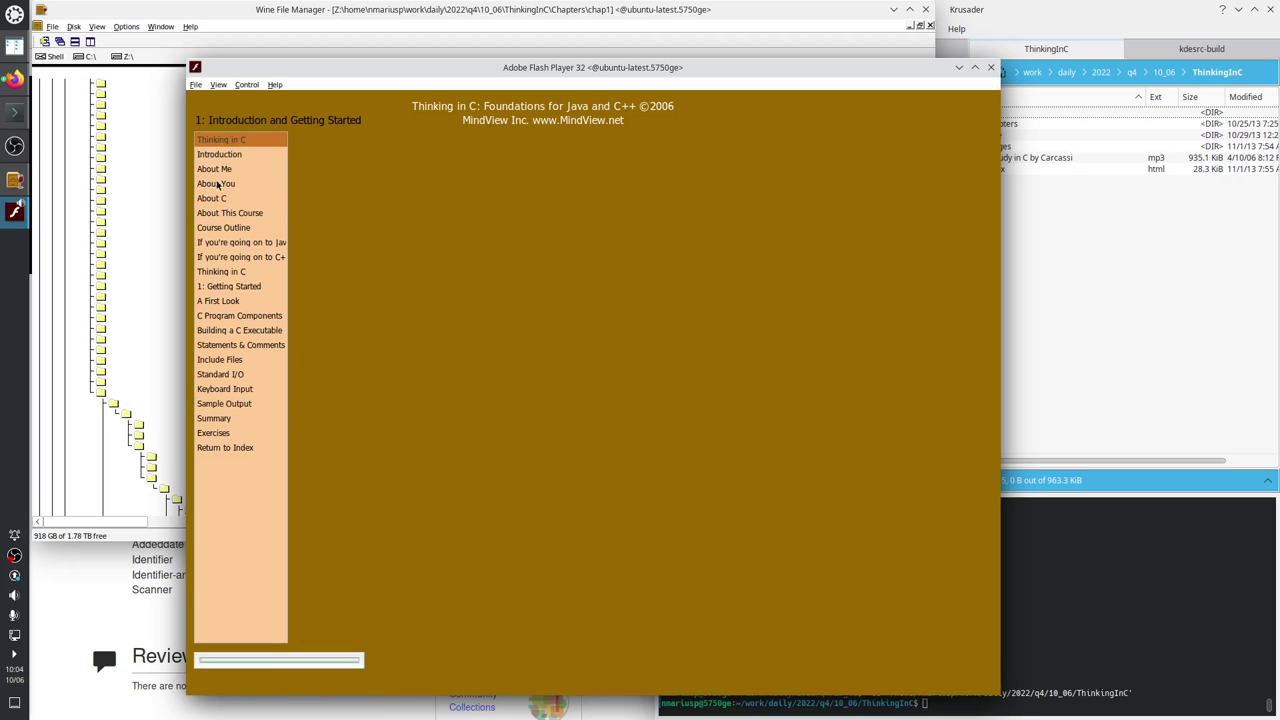
click(237, 316)
click(226, 393)
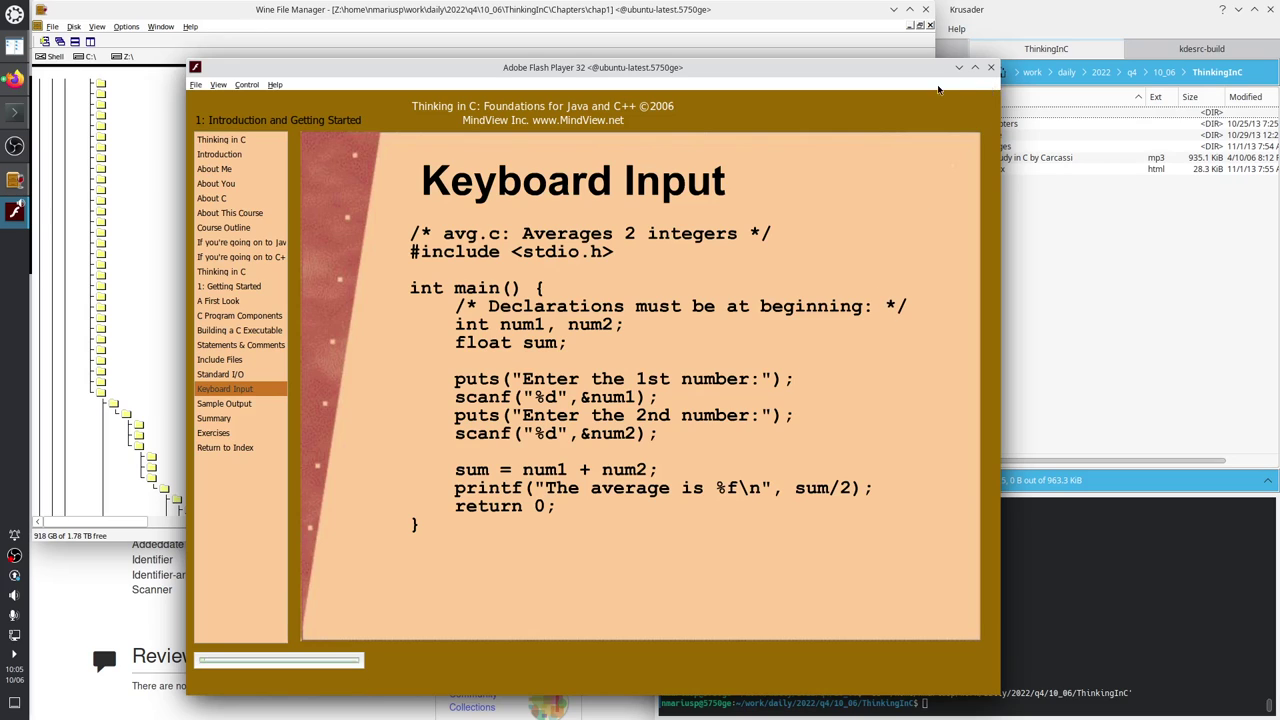
Close Flash Player and look over the slide MP3 files in the chap1 folder.
click(991, 68)
click(272, 181)
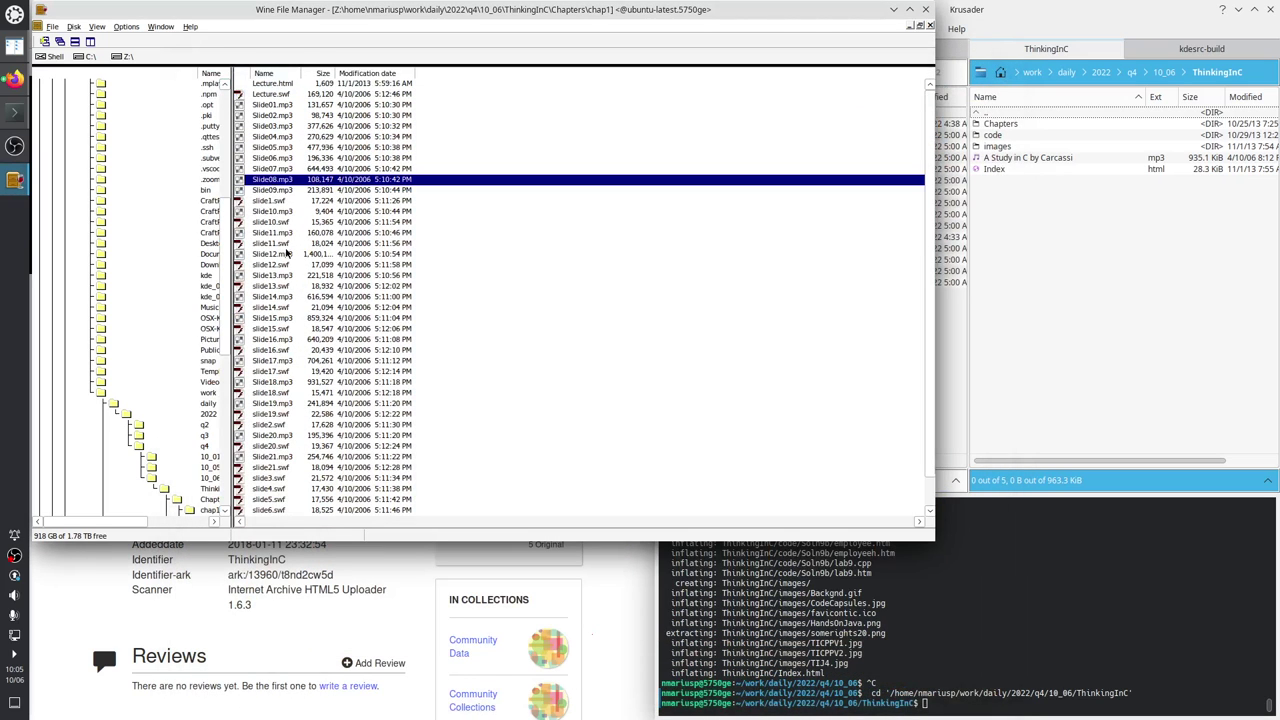
click(272, 130)
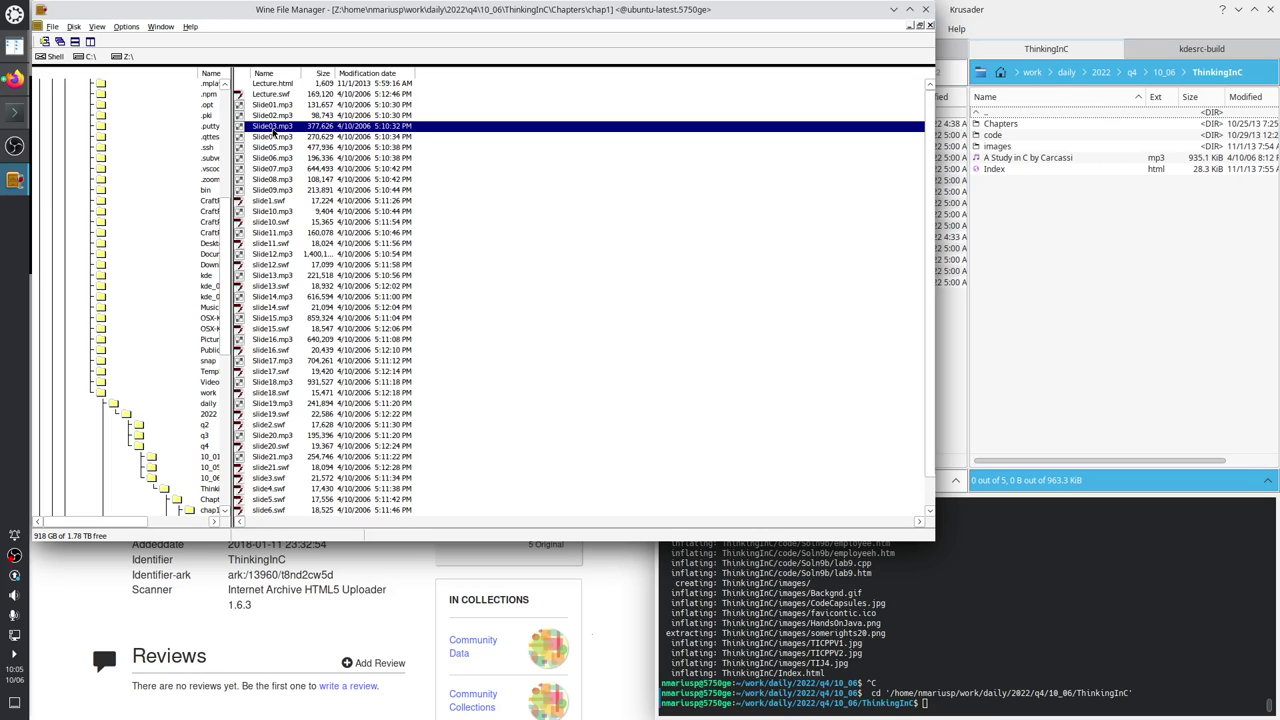
click(273, 170)
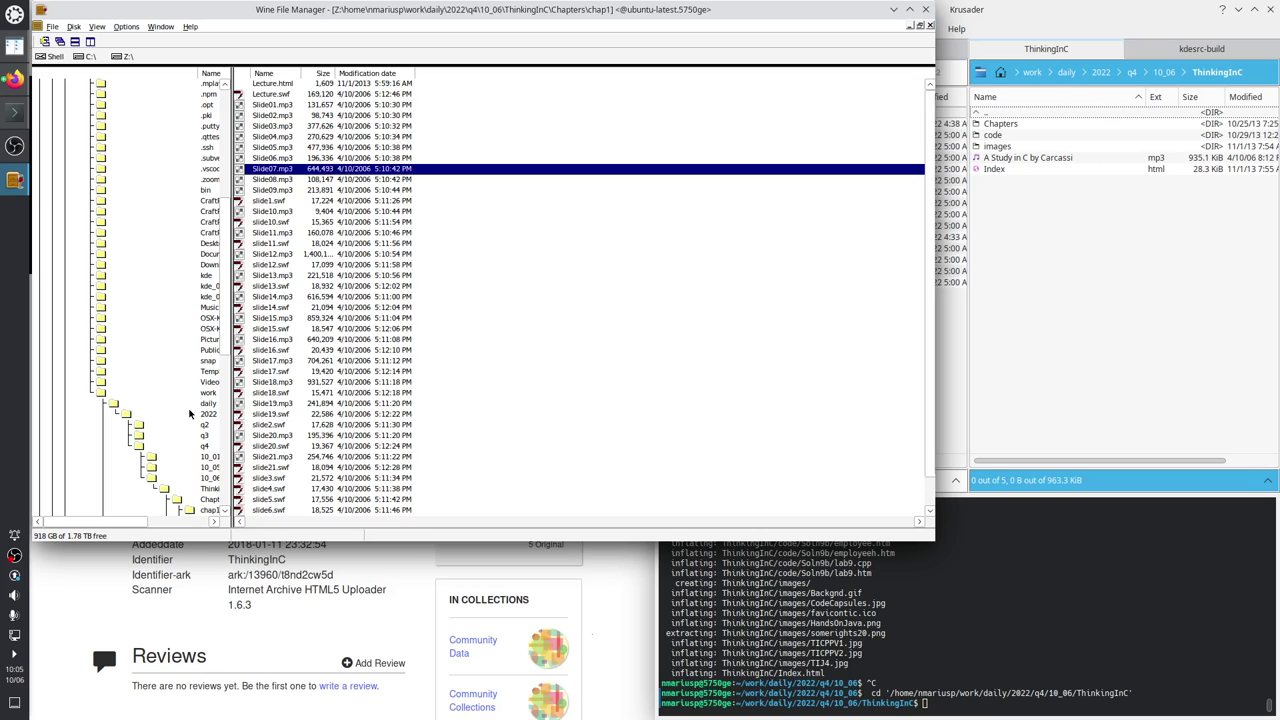
Widen Wine File Manager's folder tree to show full folder names and open the chap2 folder.
scroll(200, 400, down, 5)
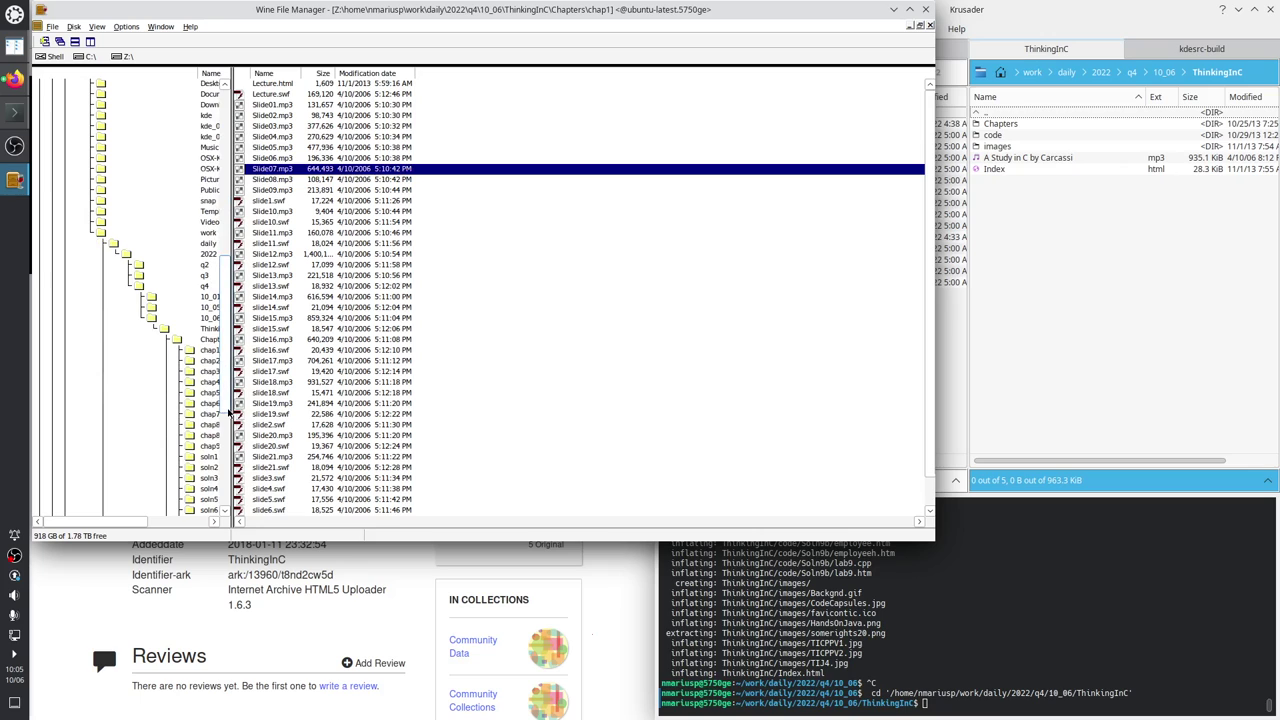
drag(229, 412, 268, 413)
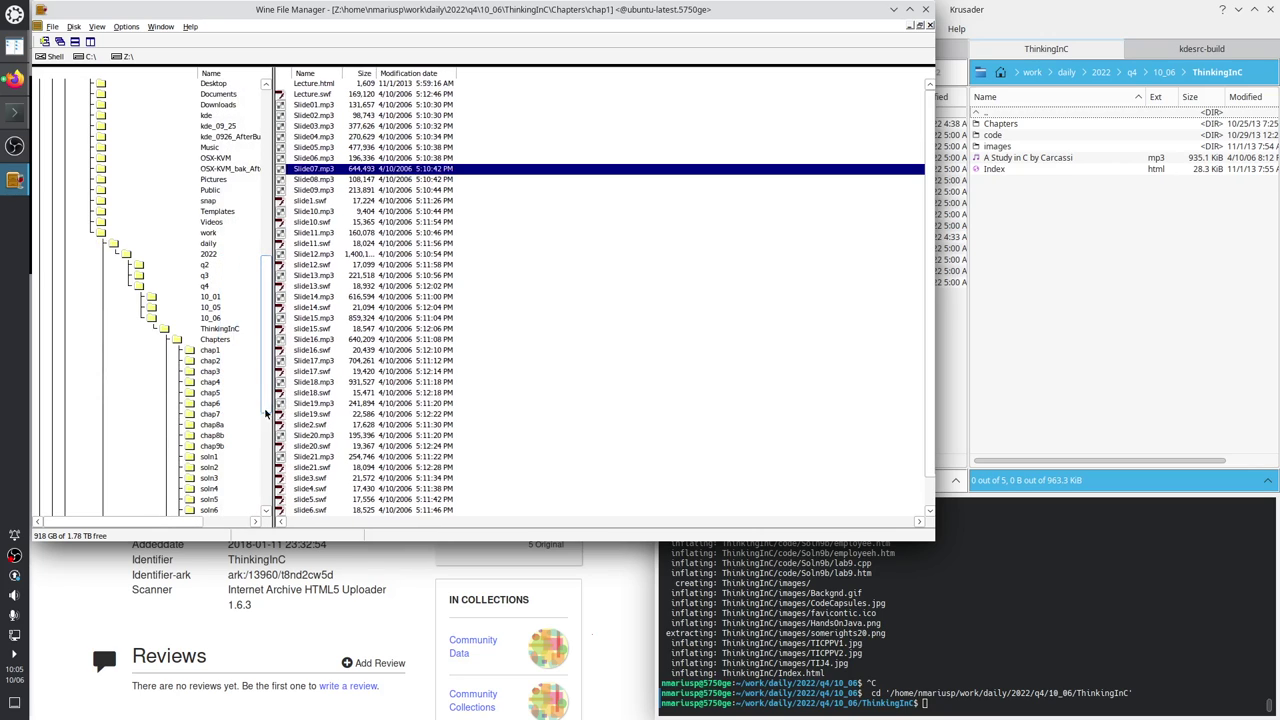
click(211, 361)
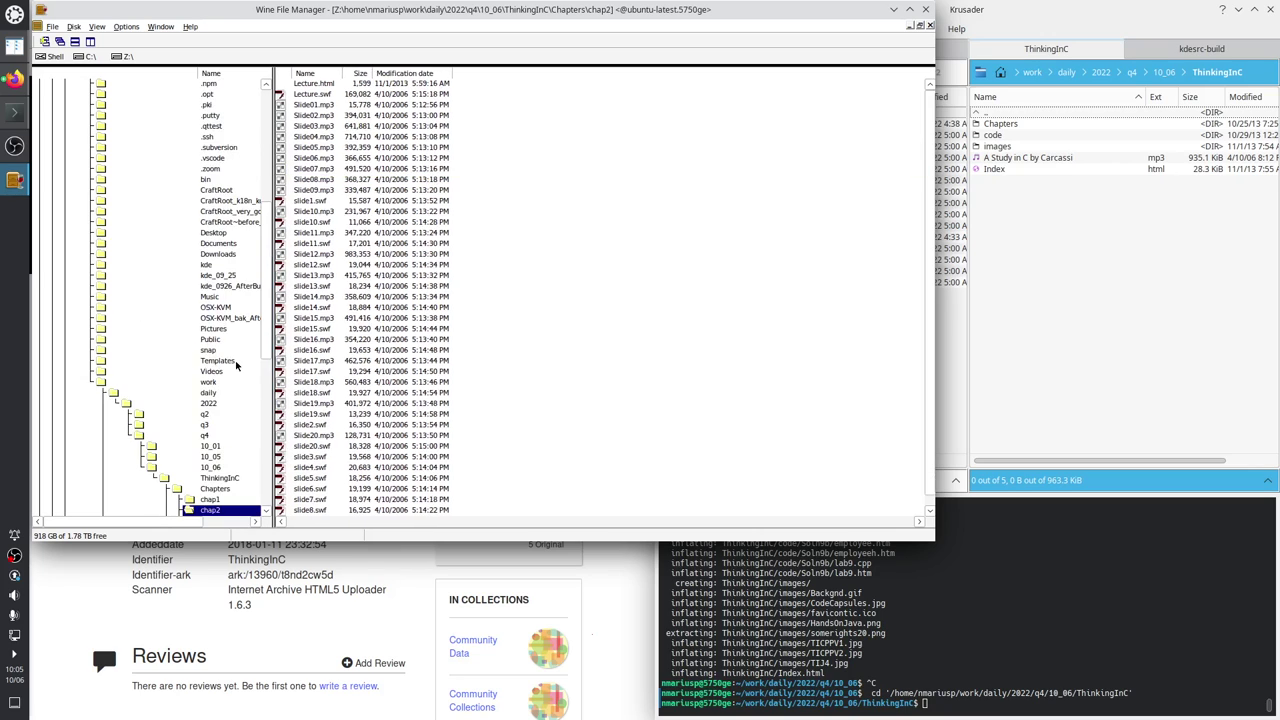
Play chap2's Lecture.swf in an enlarged player window, view its slides starting from Integers, and close the player.
double_click(315, 95)
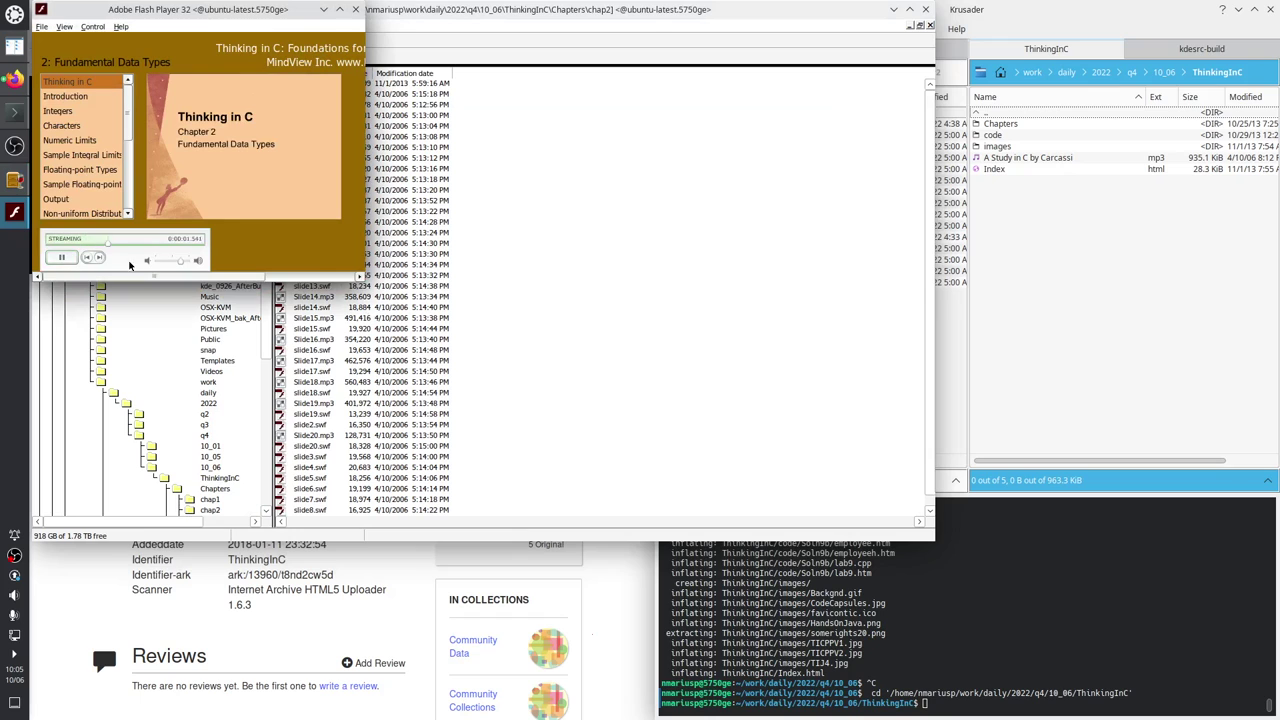
drag(366, 280, 638, 468)
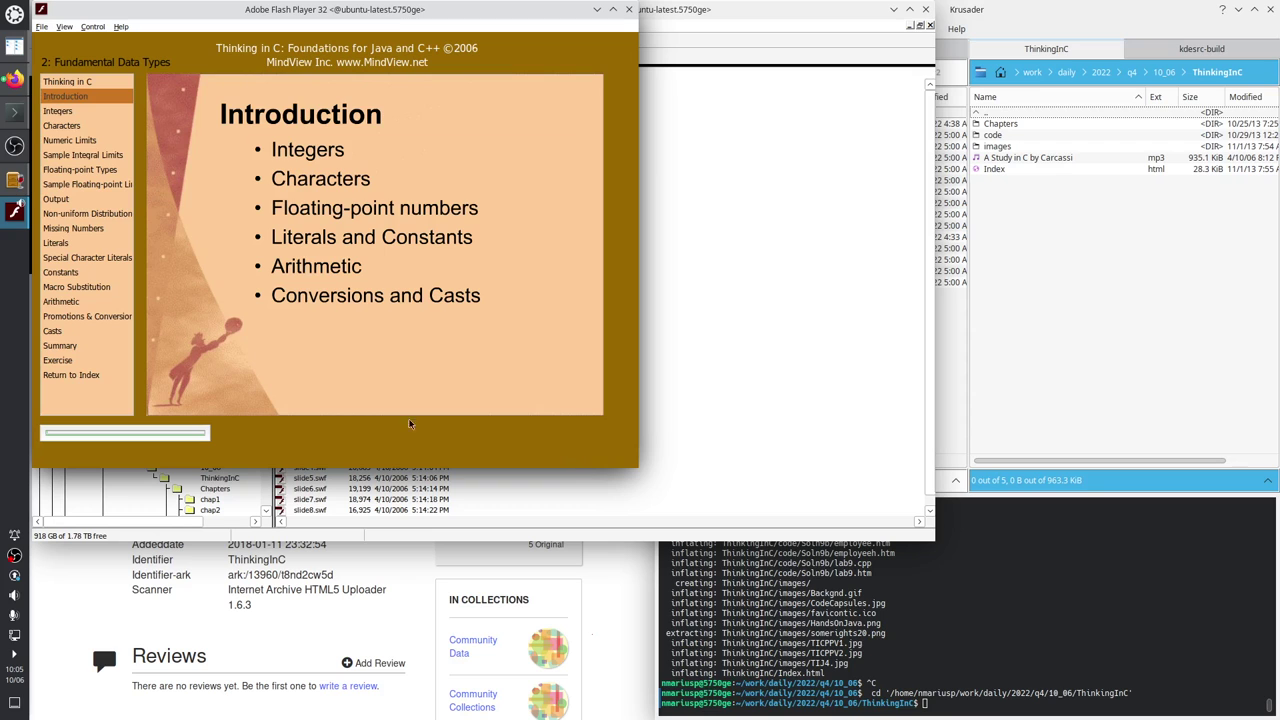
click(57, 111)
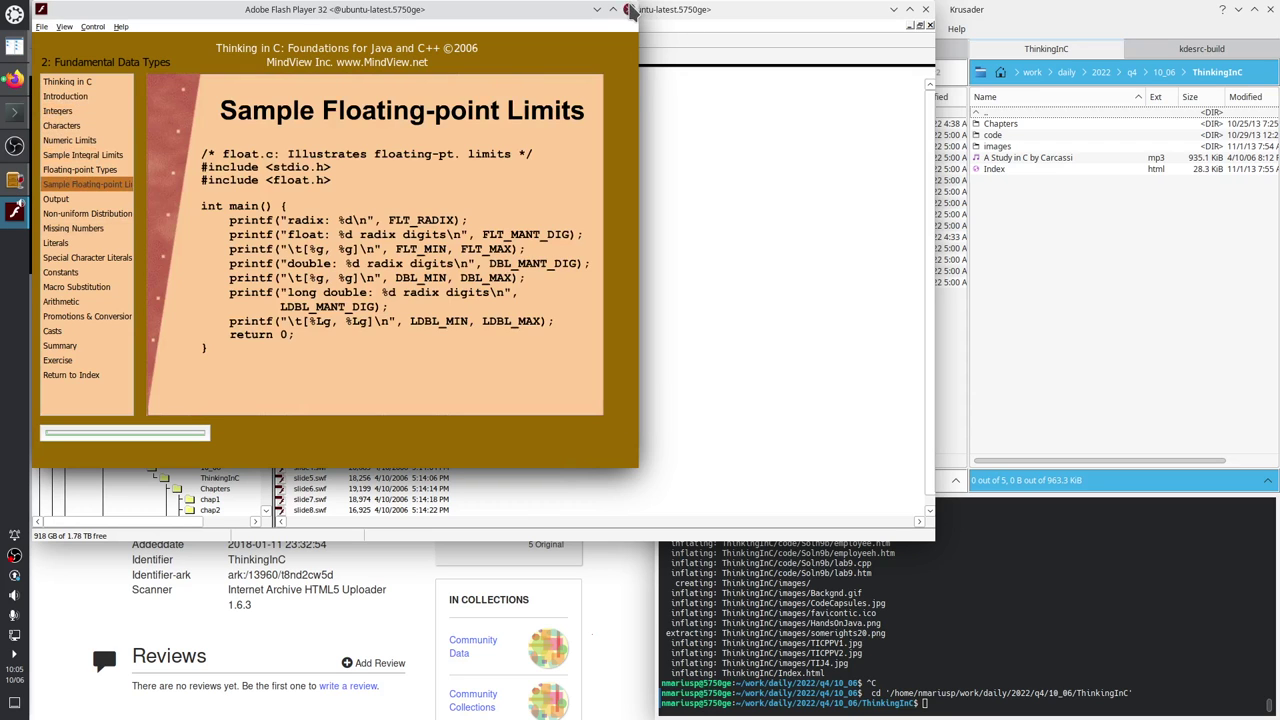
click(629, 9)
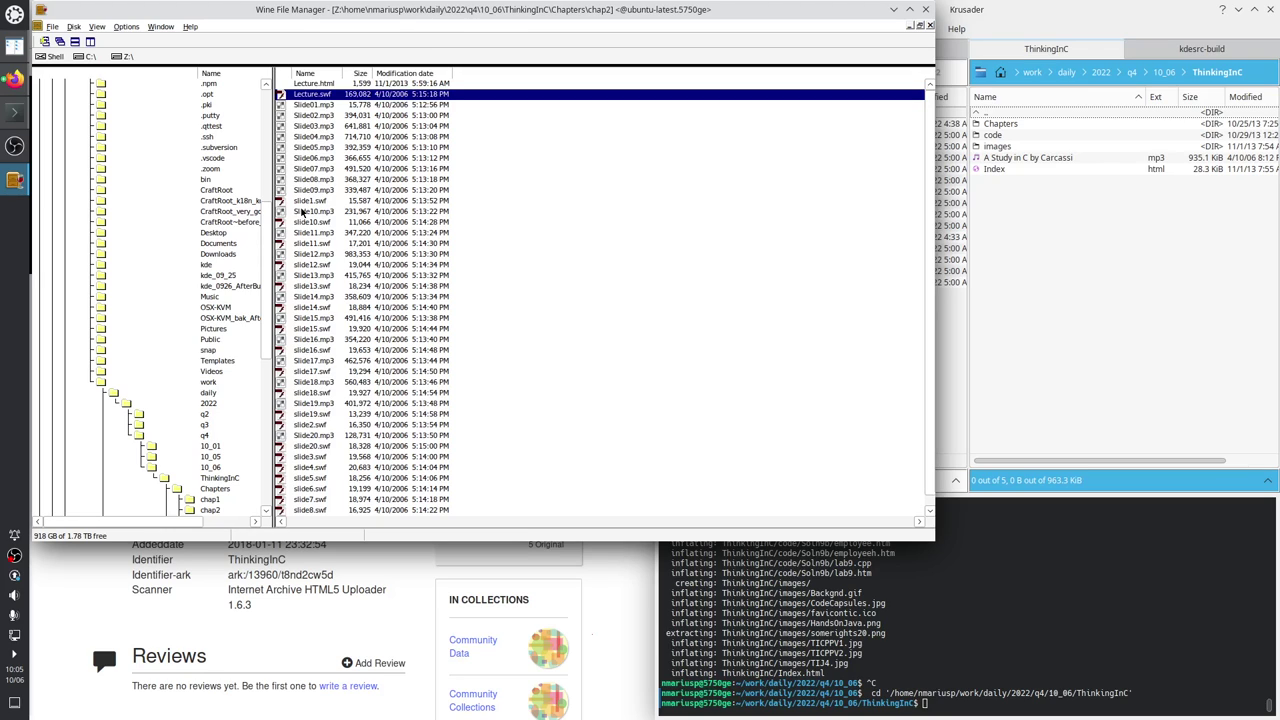
click(328, 85)
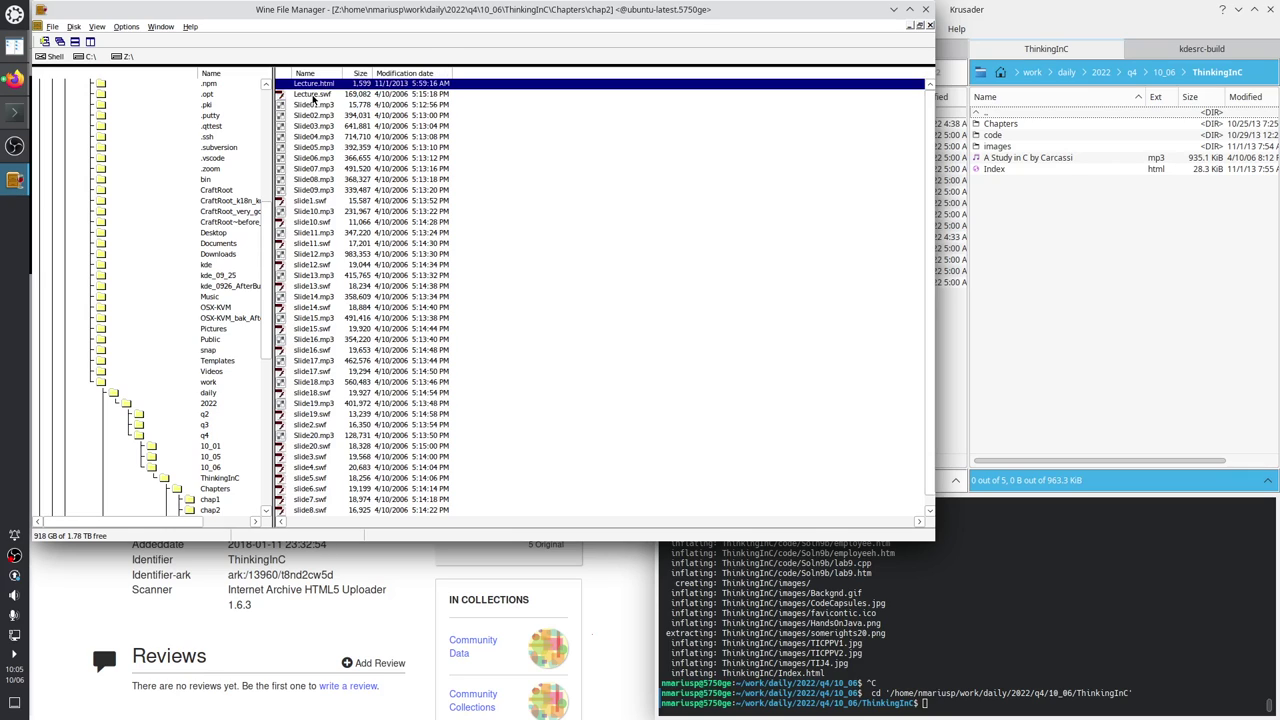
click(313, 95)
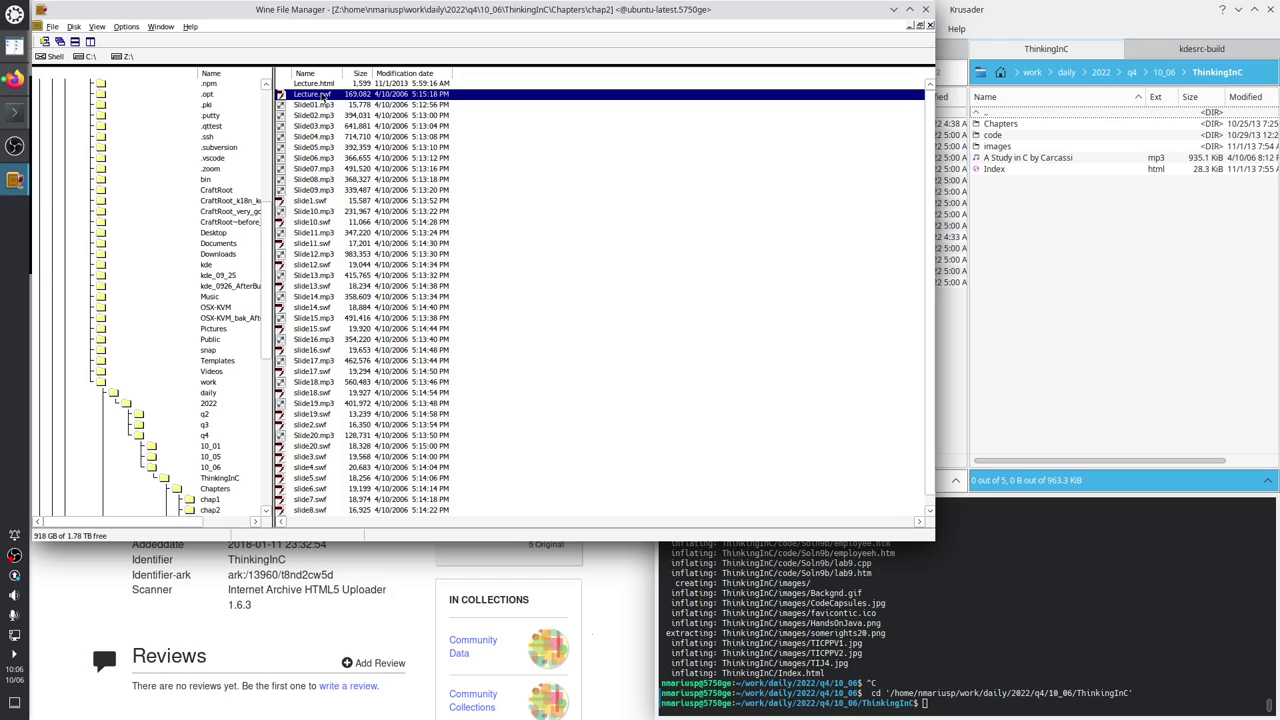
Open the soln1 folder, play its Lecture.swf and dismiss the Flash Player security warning without changing the settings.
drag(268, 287, 270, 397)
click(212, 297)
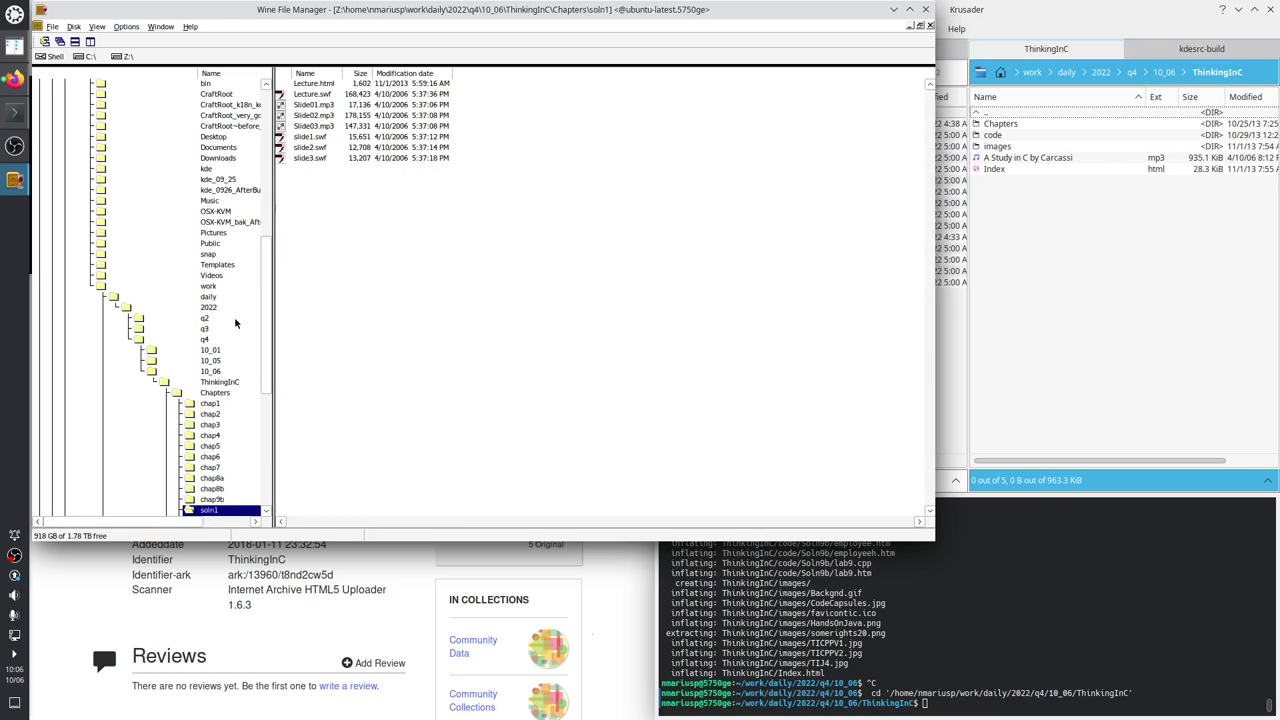
scroll(220, 390, down, 6)
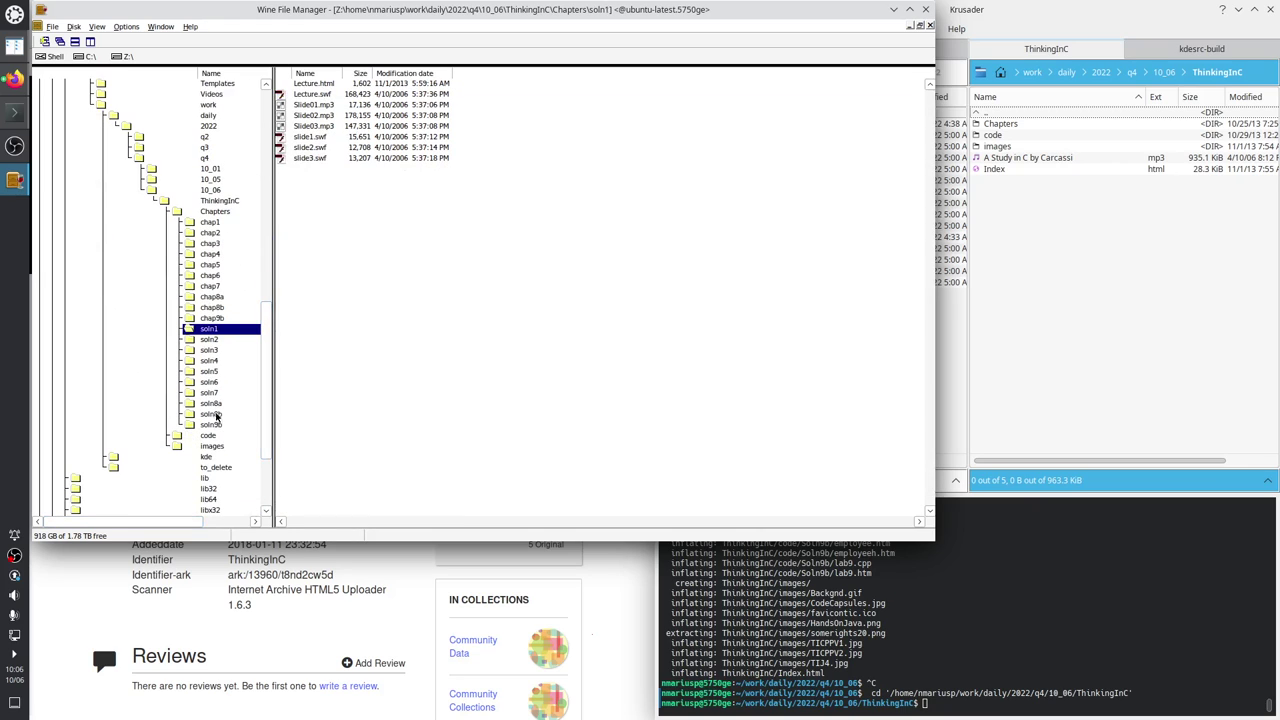
double_click(311, 94)
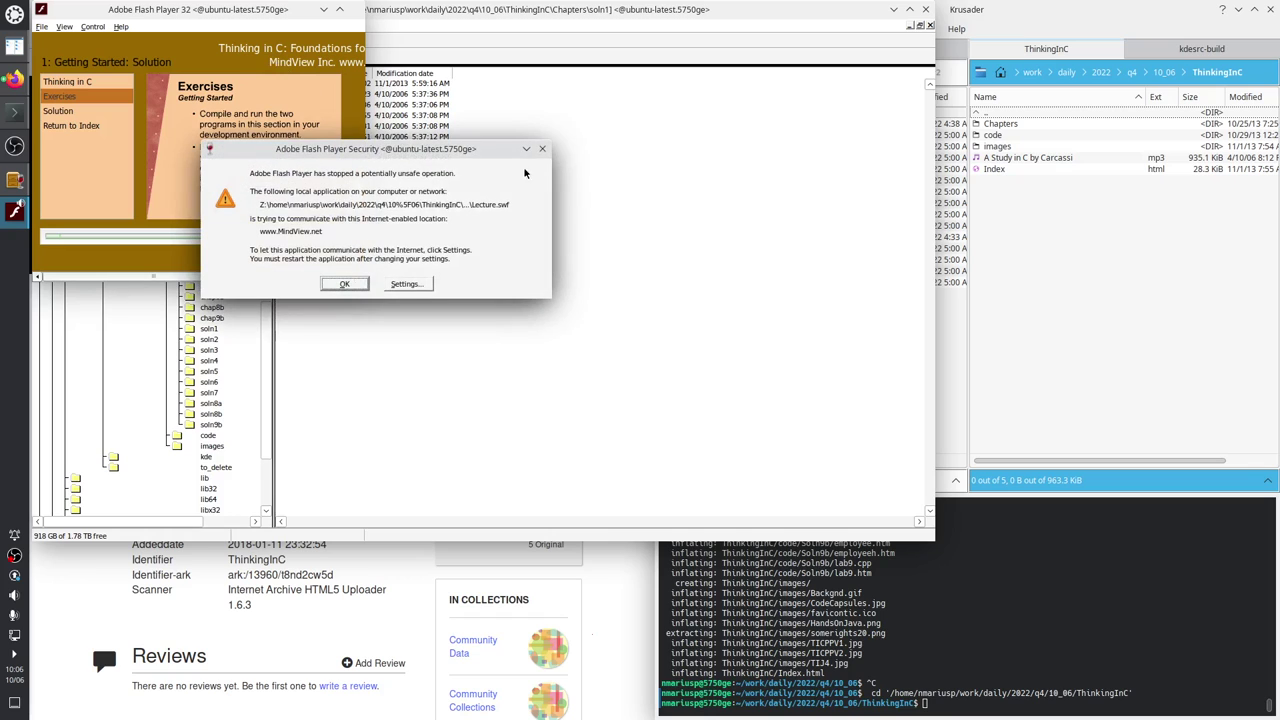
click(541, 149)
Look through Flash Player's local settings, including Display, Local Storage, Microphone and Camera, and close them.
right_click(211, 123)
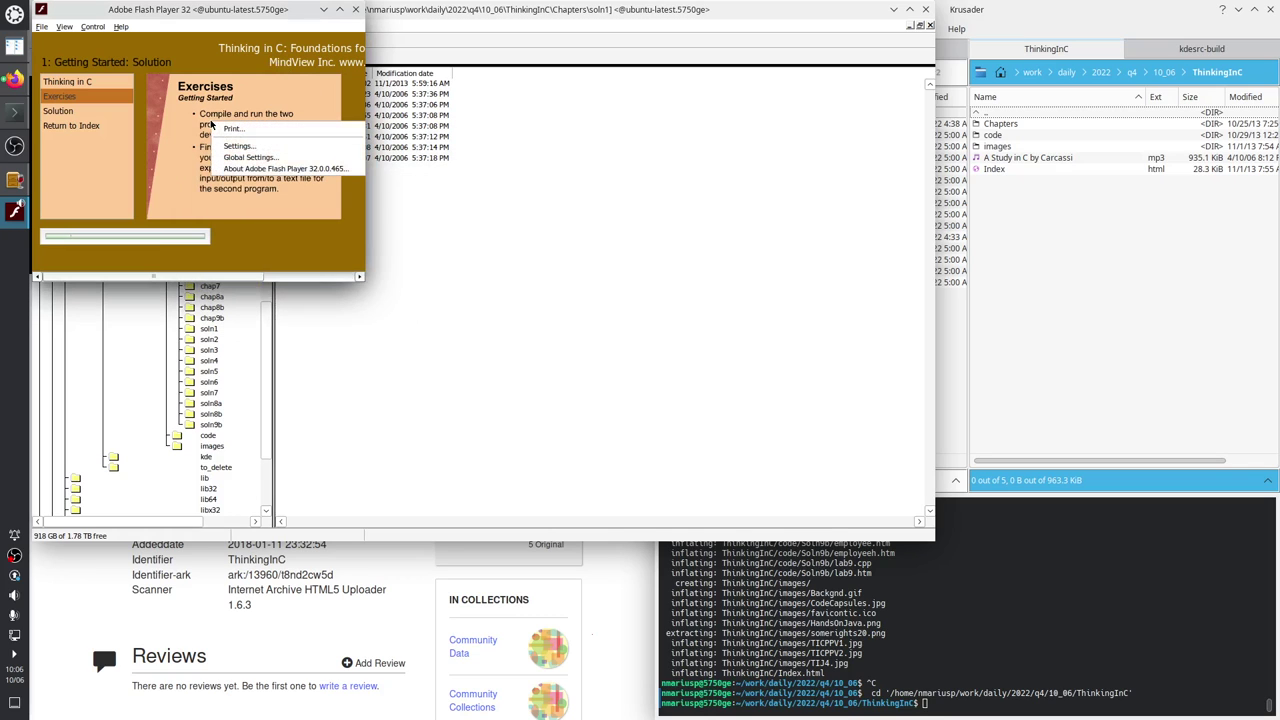
right_click(288, 246)
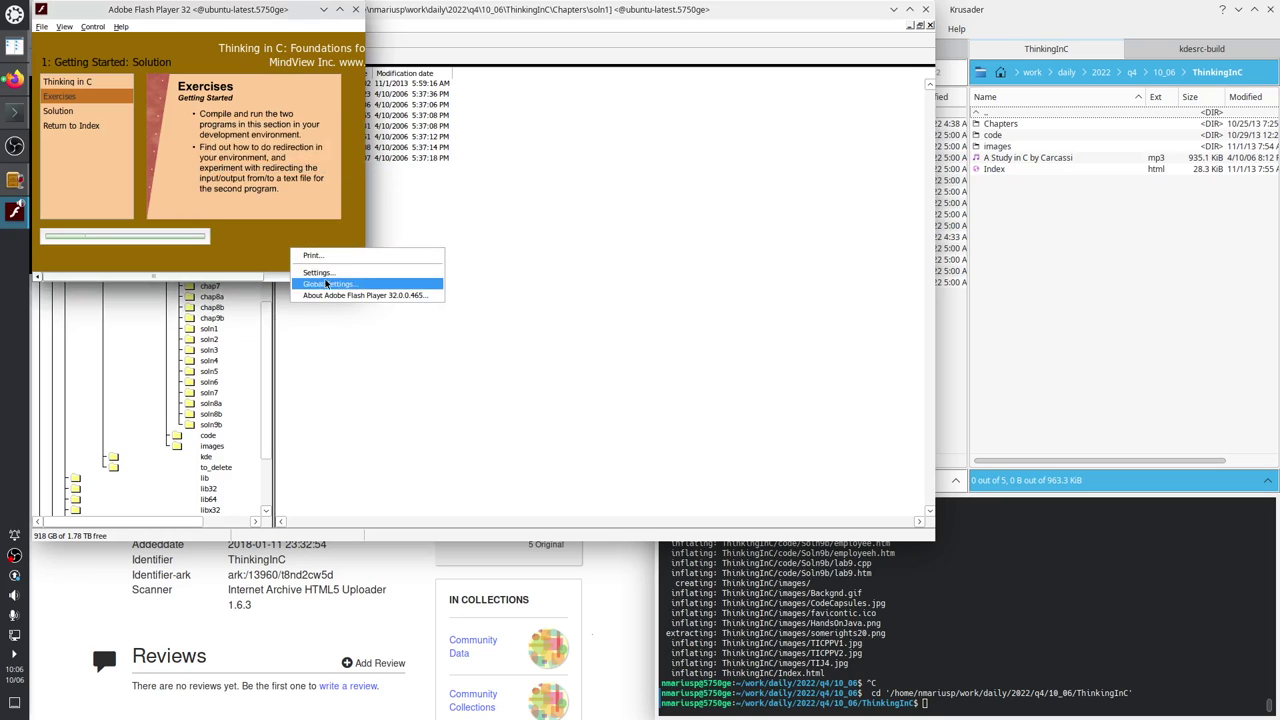
click(318, 272)
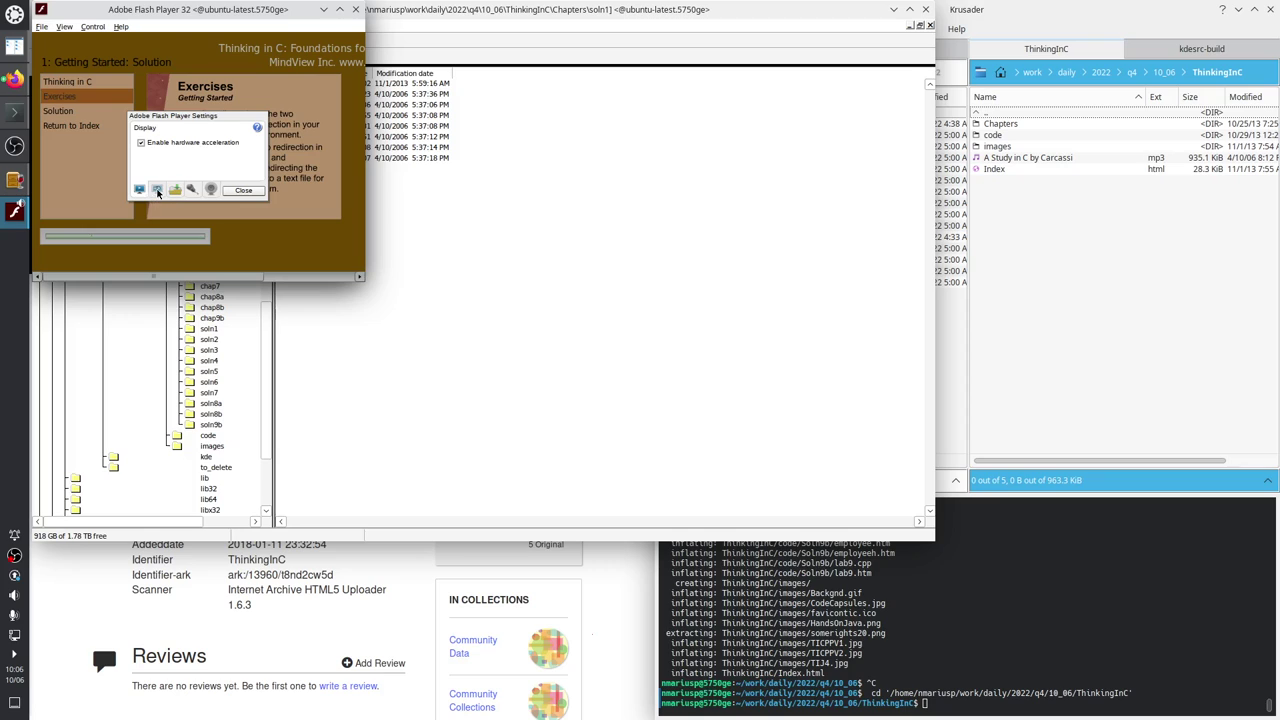
click(175, 190)
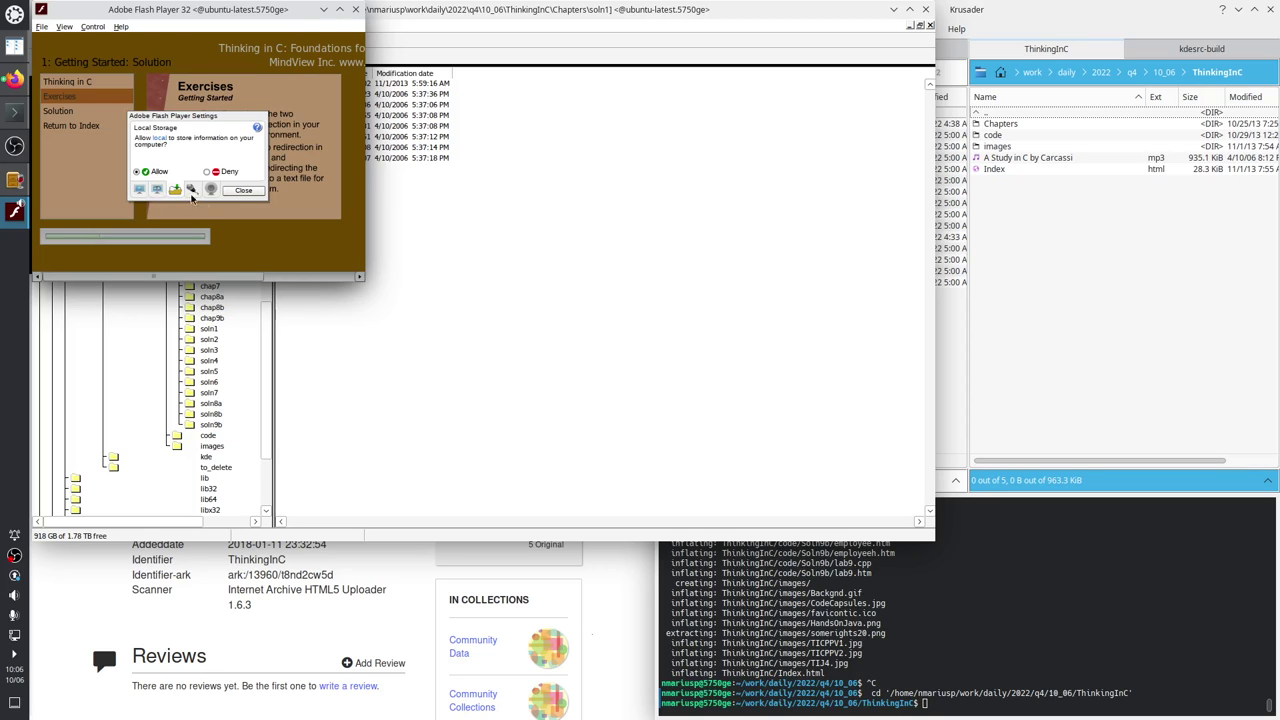
click(192, 189)
click(210, 189)
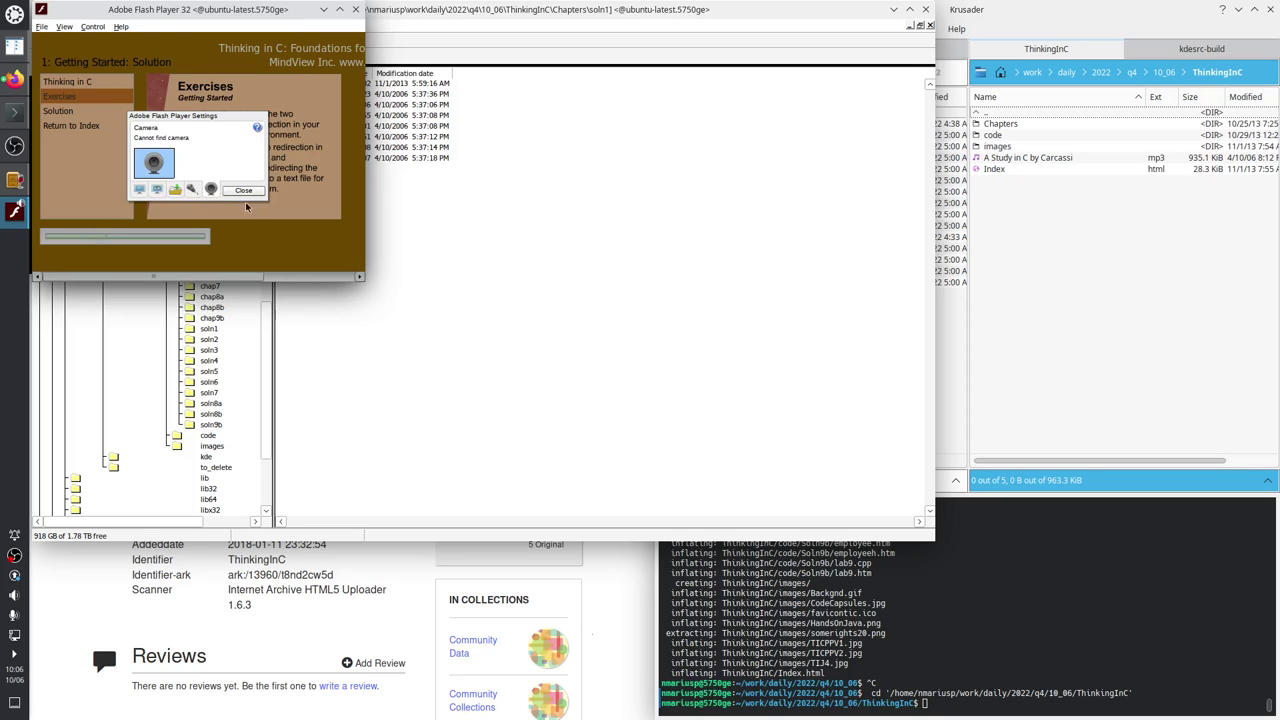
click(252, 192)
View the About Adobe Flash Player information and dismiss it.
right_click(280, 224)
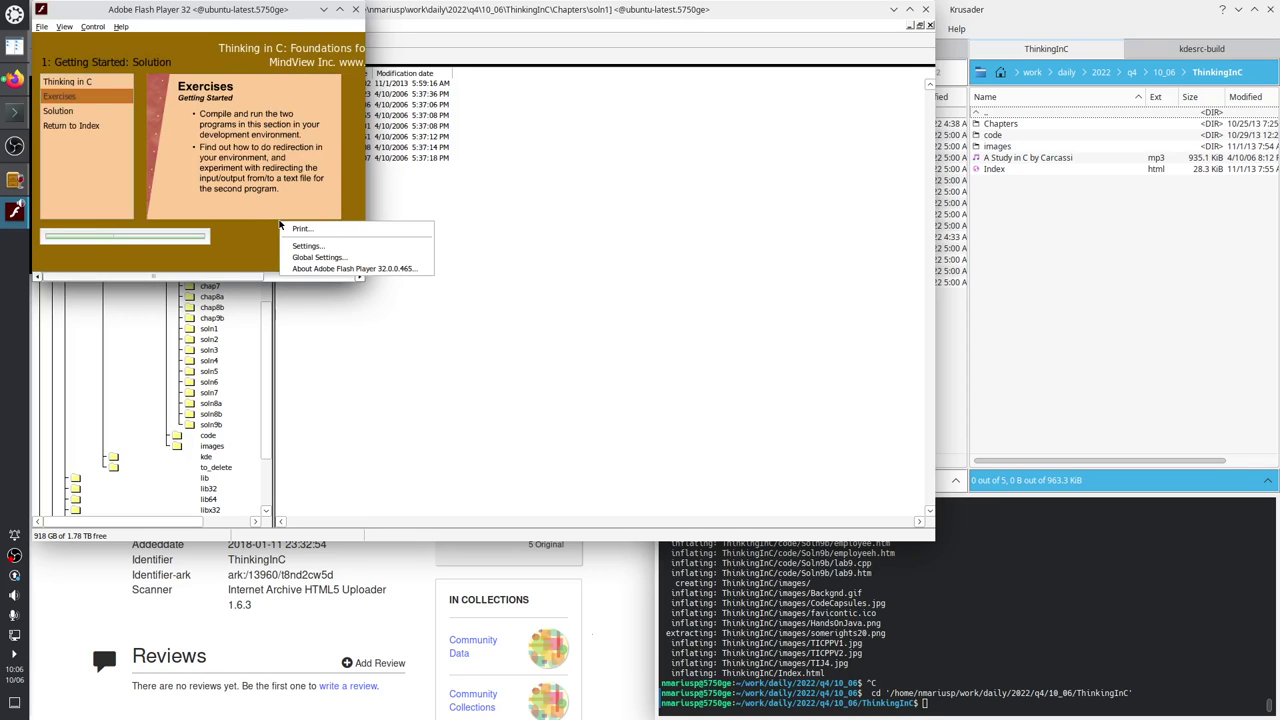
click(316, 268)
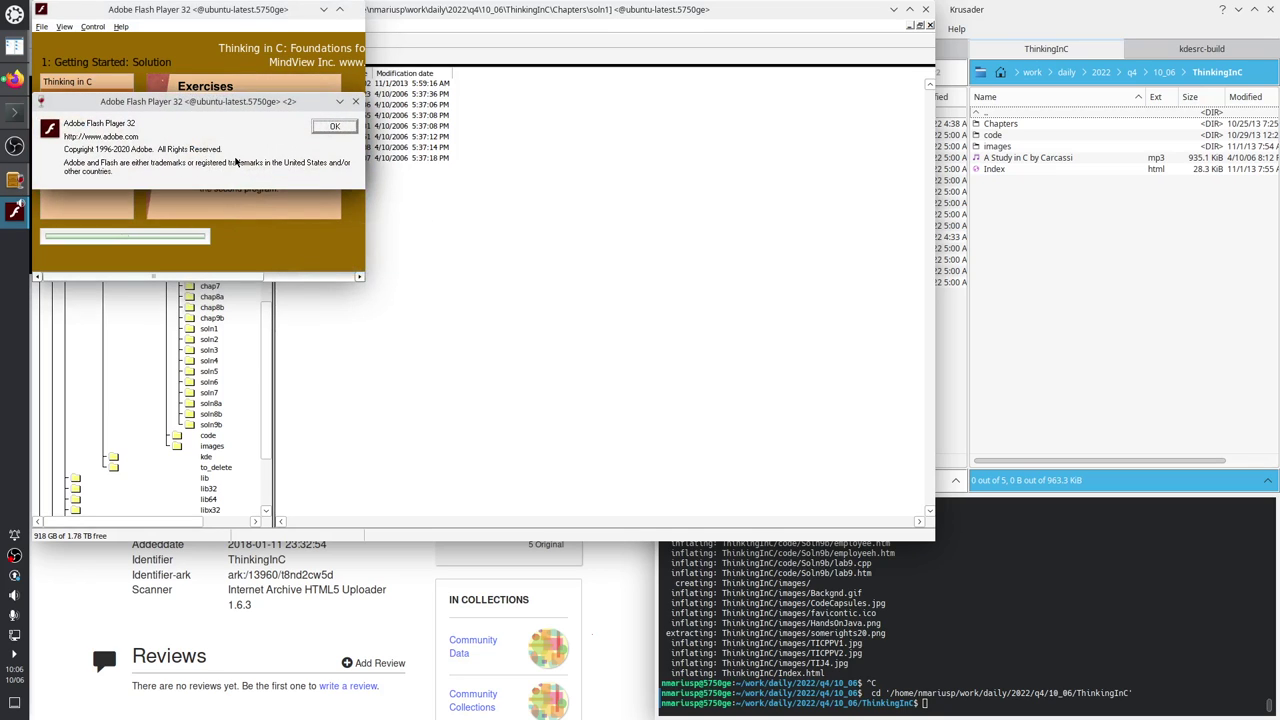
click(335, 127)
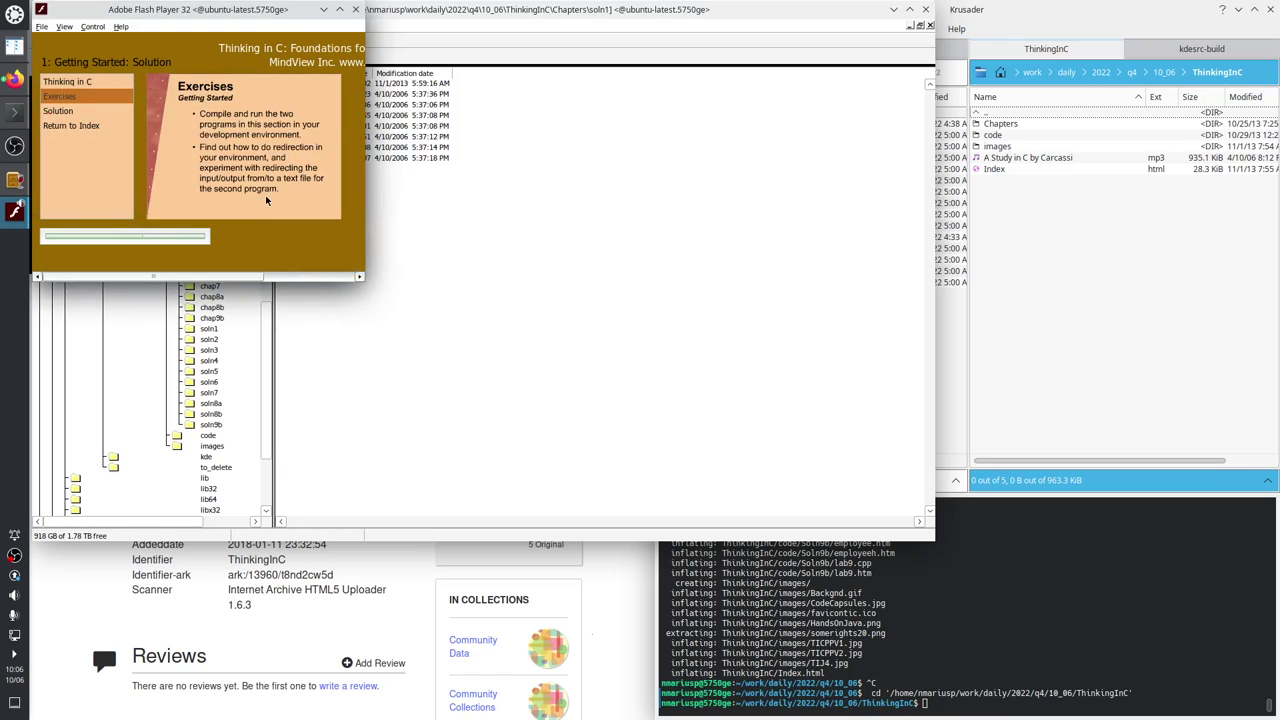
Reposition the player window, try the Return to Index, Solution, Exercises and Thinking in C entries, and close the player.
drag(276, 12, 344, 103)
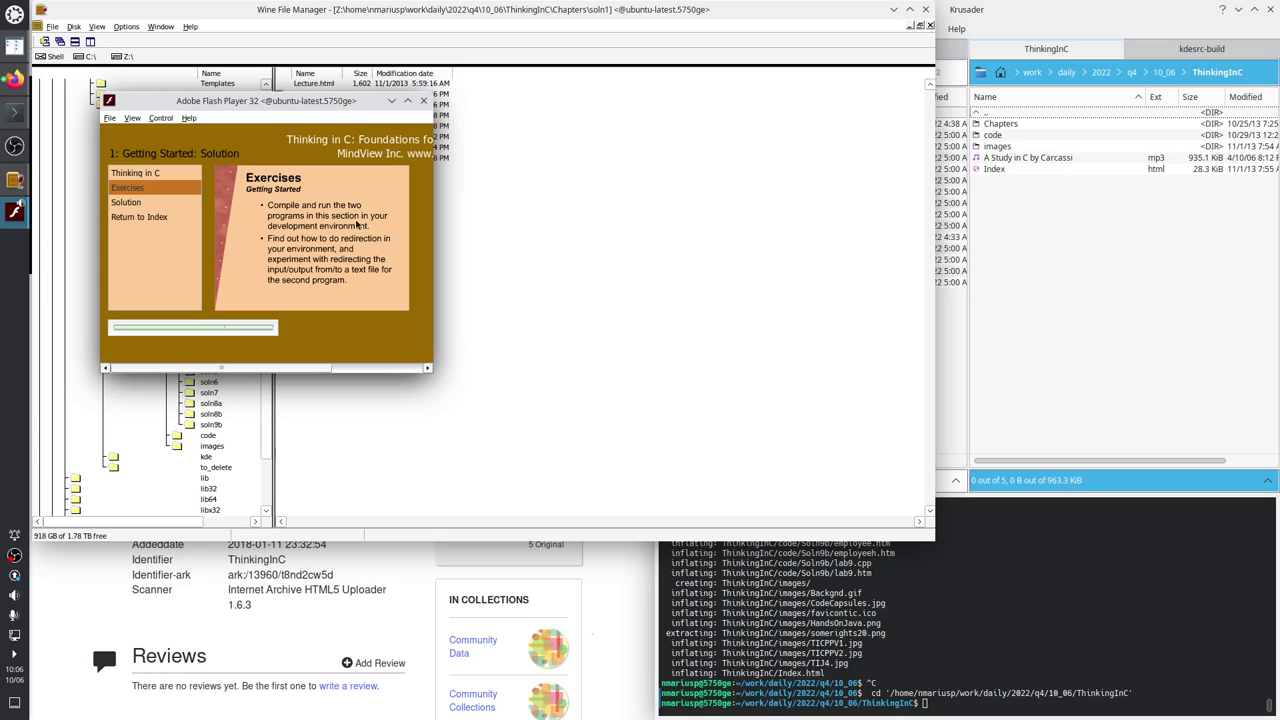
click(150, 222)
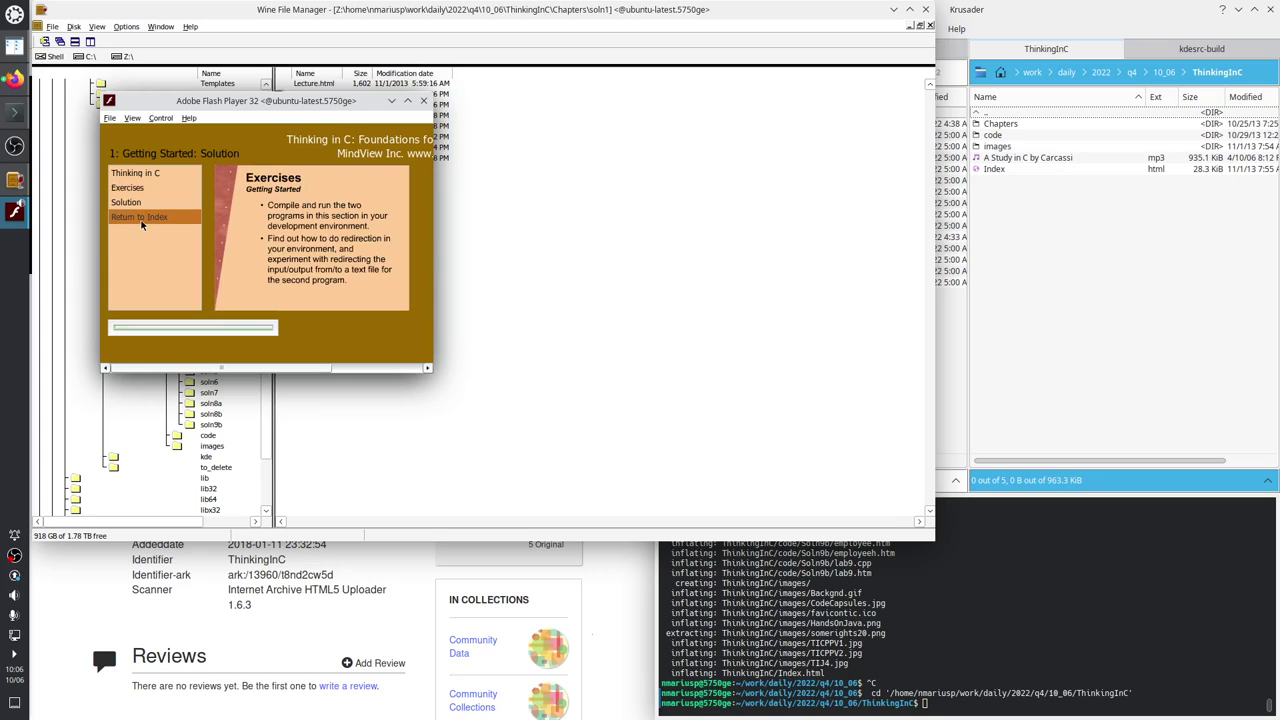
click(138, 204)
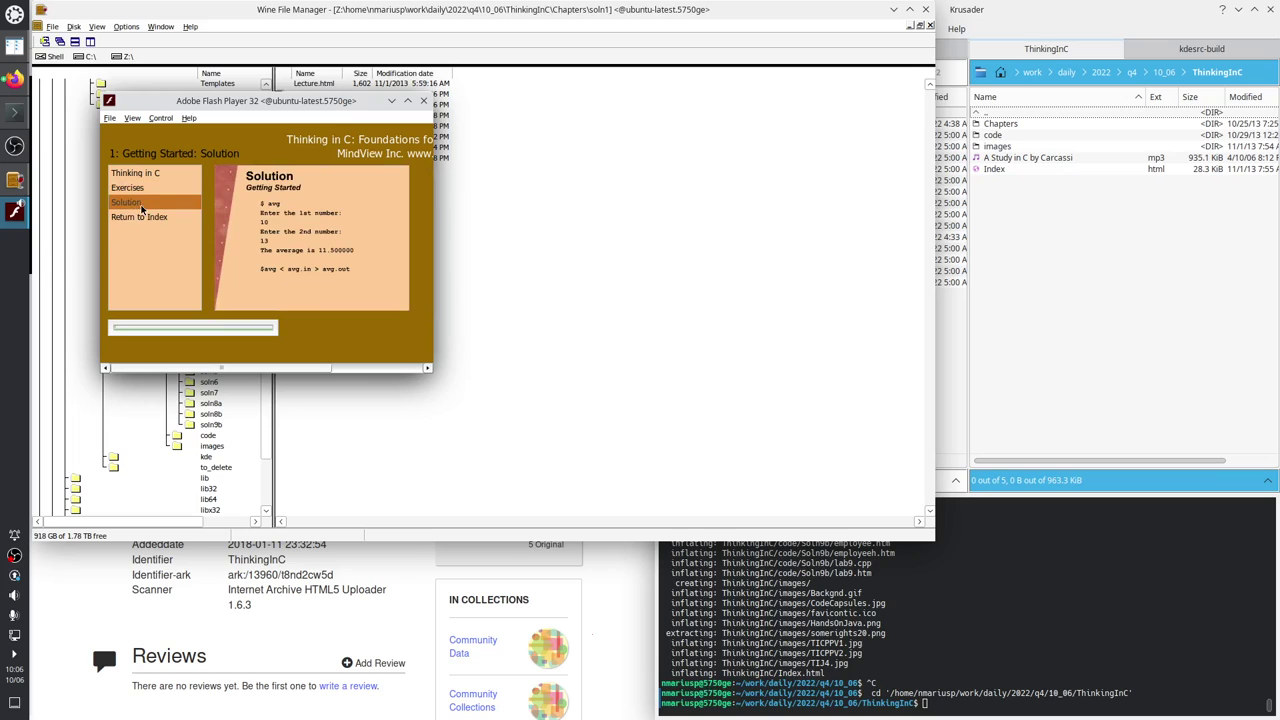
click(152, 186)
click(153, 176)
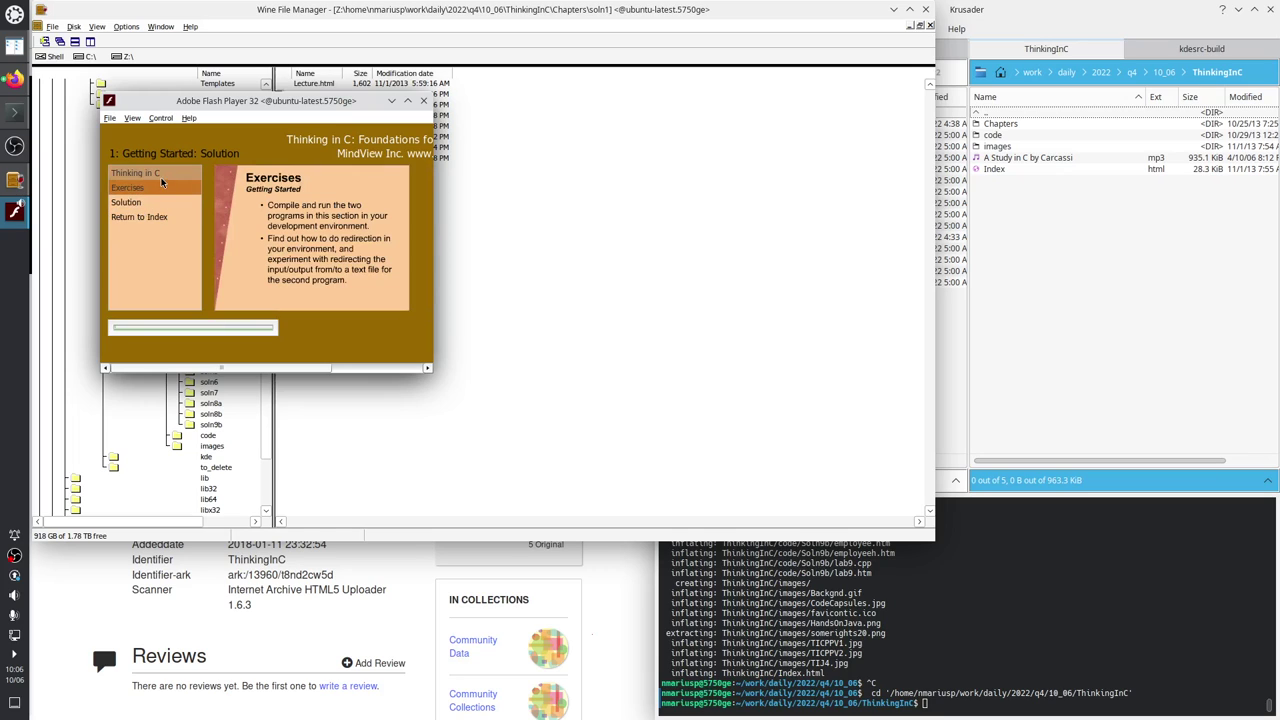
click(424, 102)
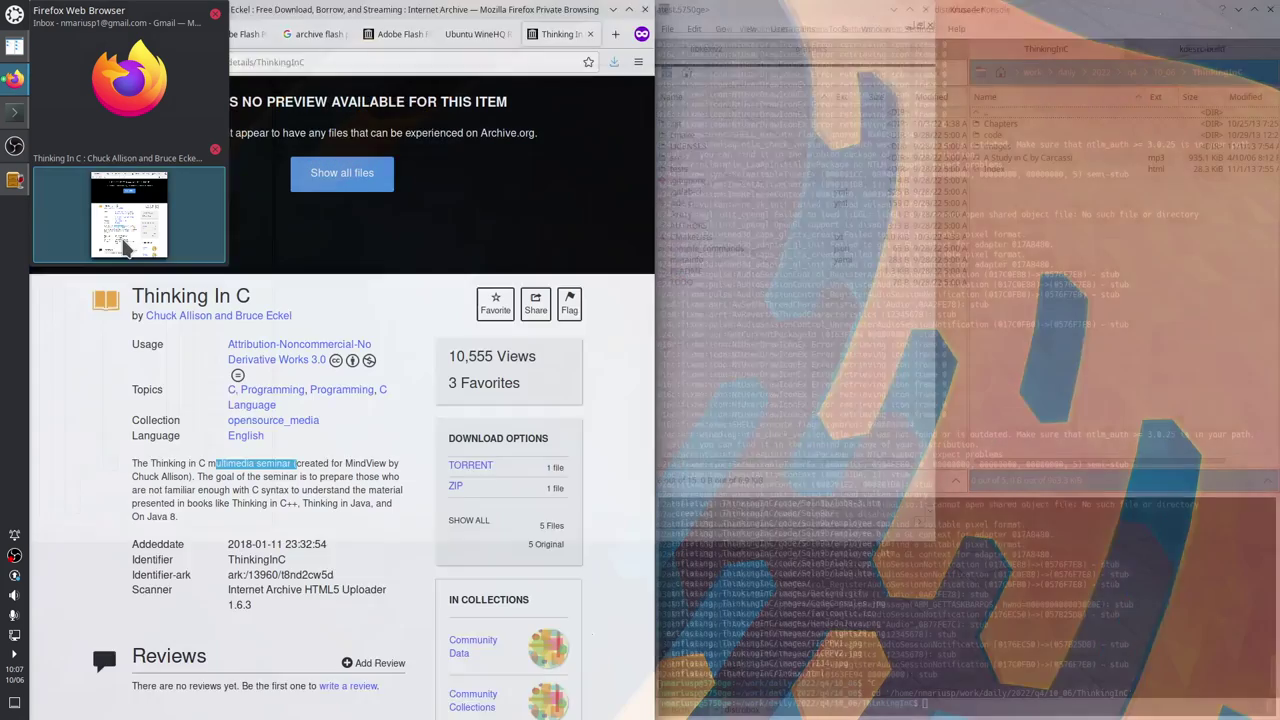
Bring up the Thinking In C page in Firefox, then switch to Konsole and examine Wine's audio, graphics and icon log messages.
click(128, 215)
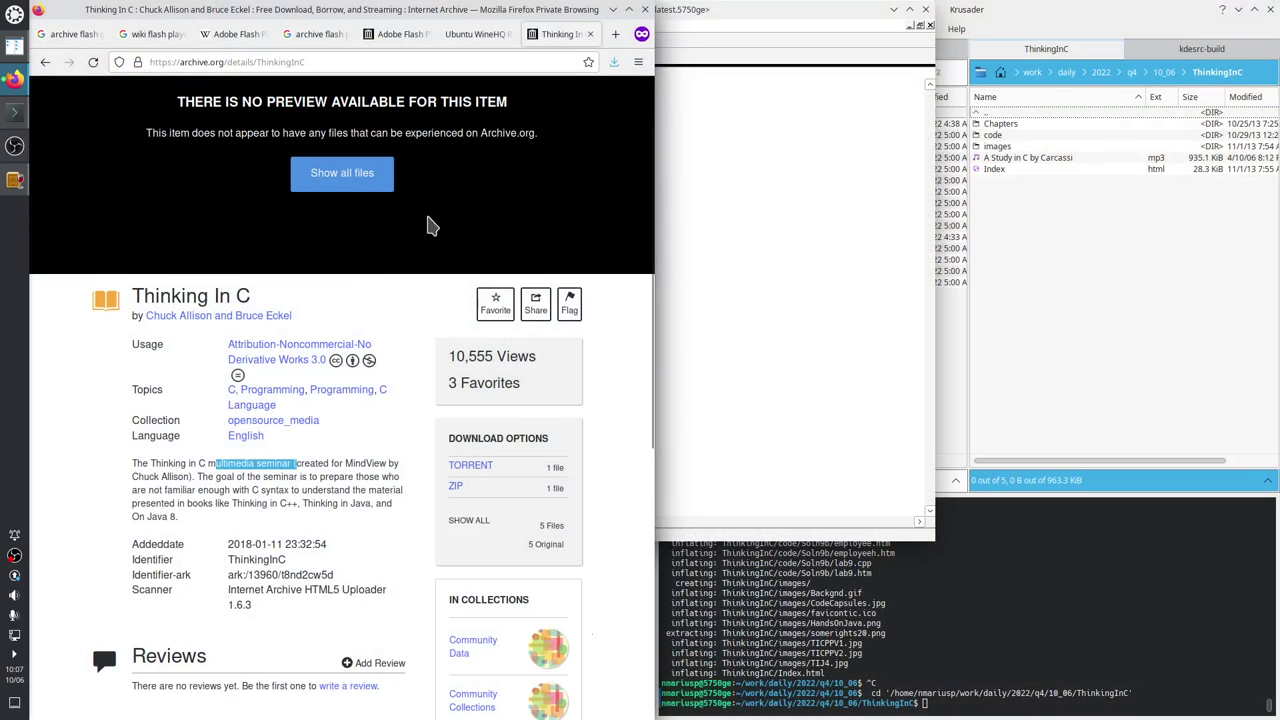
click(14, 112)
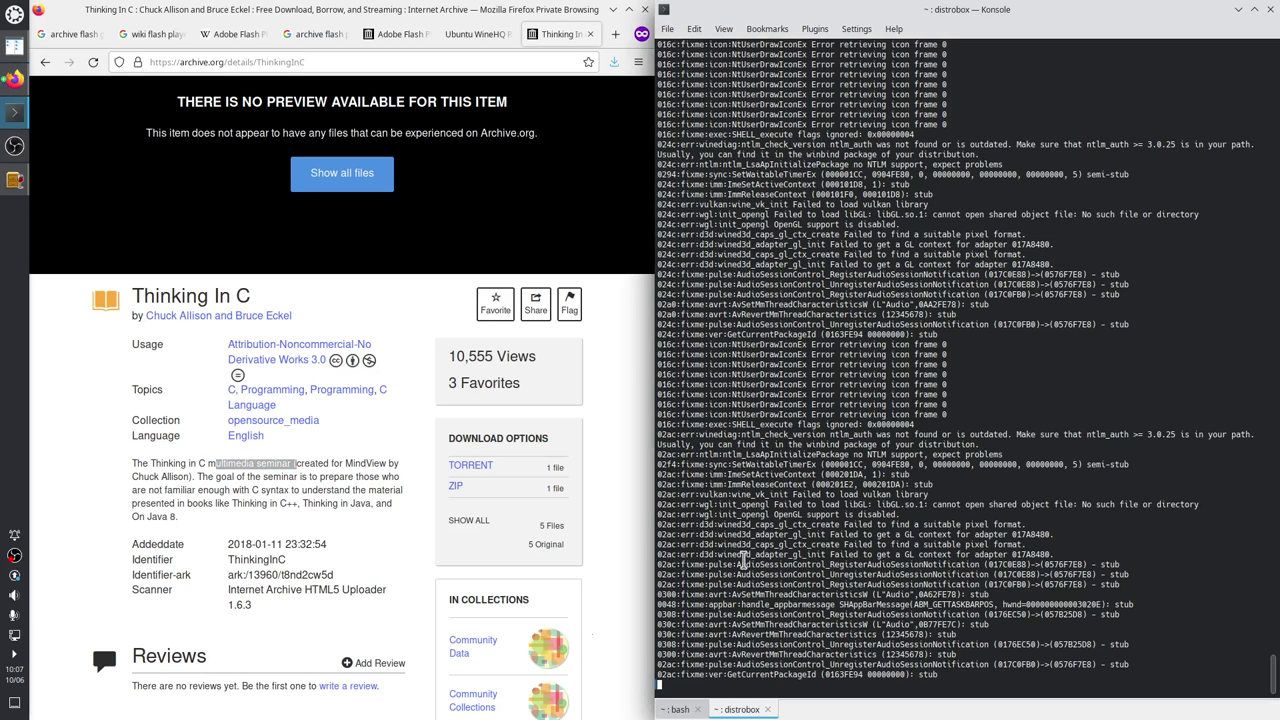
drag(742, 563, 934, 676)
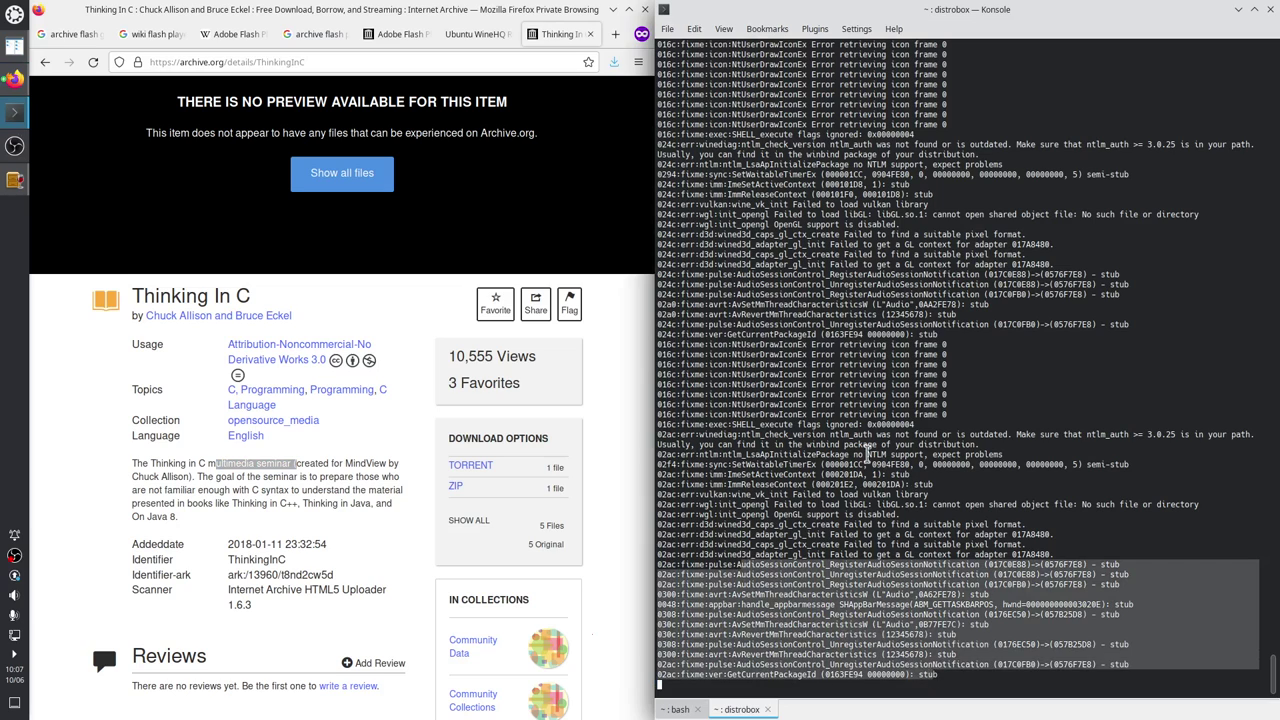
drag(821, 234, 968, 274)
click(970, 300)
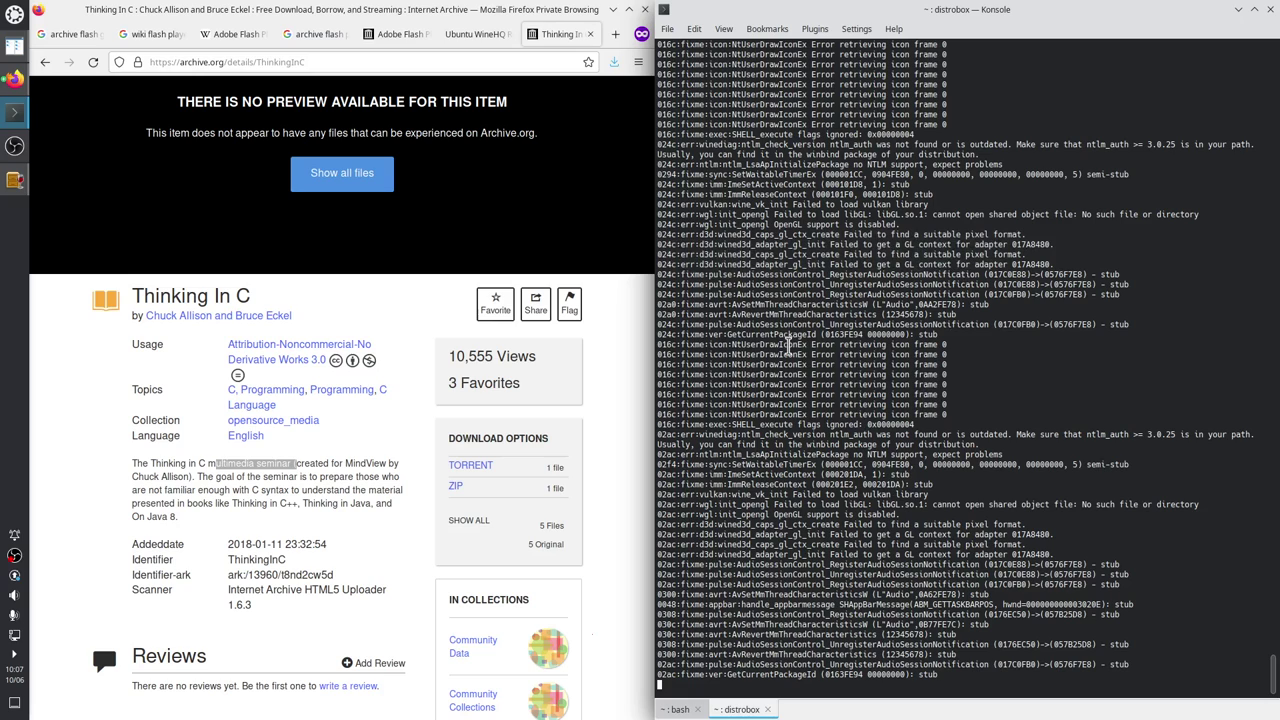
drag(788, 346, 884, 428)
click(880, 440)
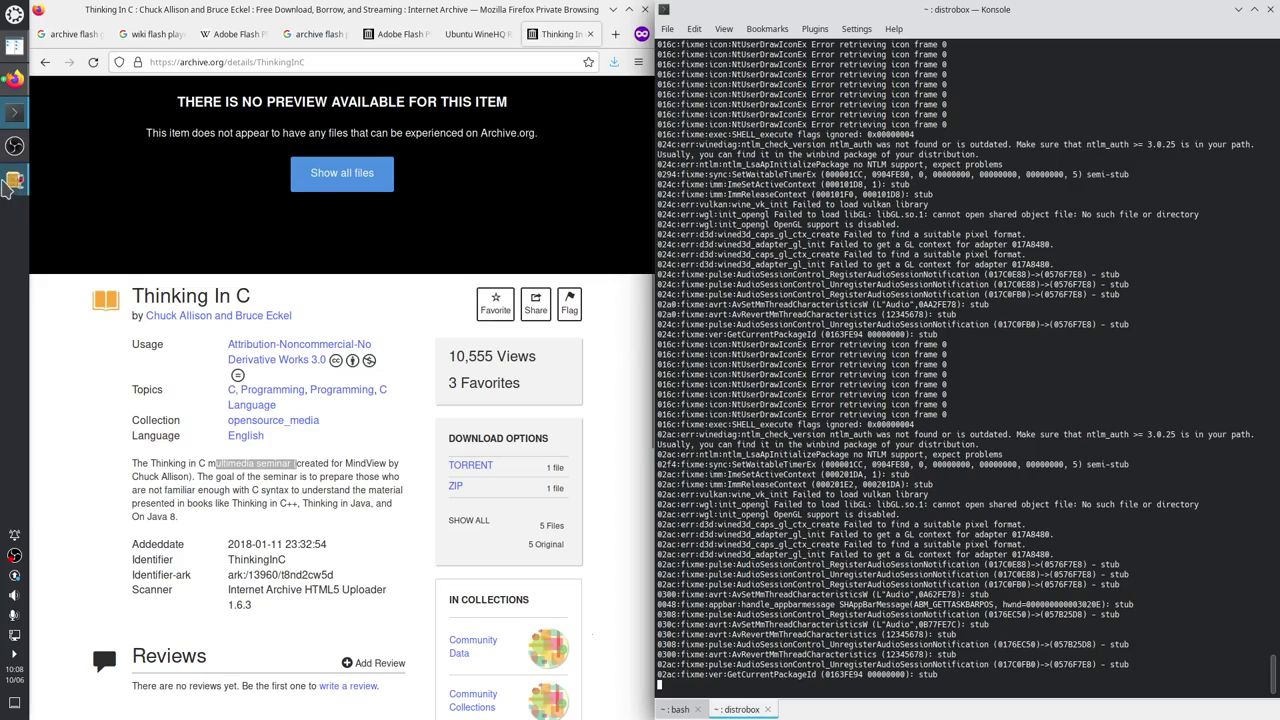
Switch to Wine File Manager and open the 10_06 folder containing the standalone Flash Player.
mouse_move(14, 181)
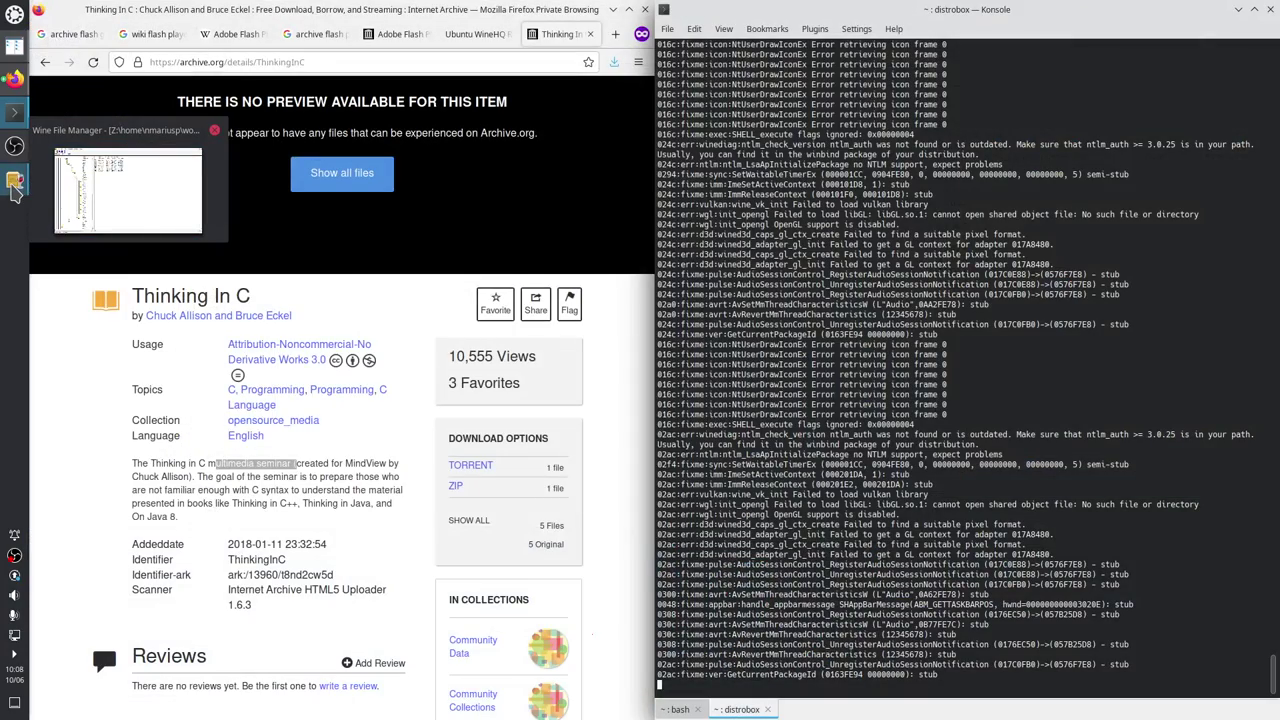
click(14, 186)
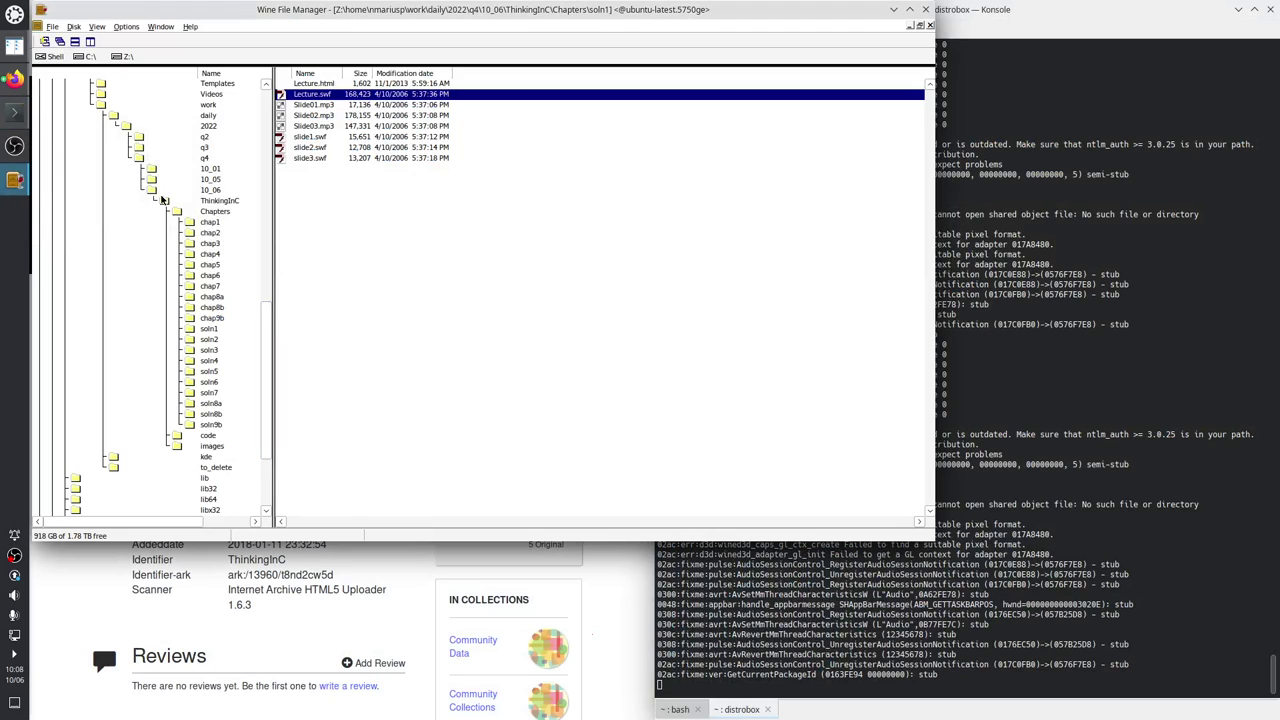
click(155, 190)
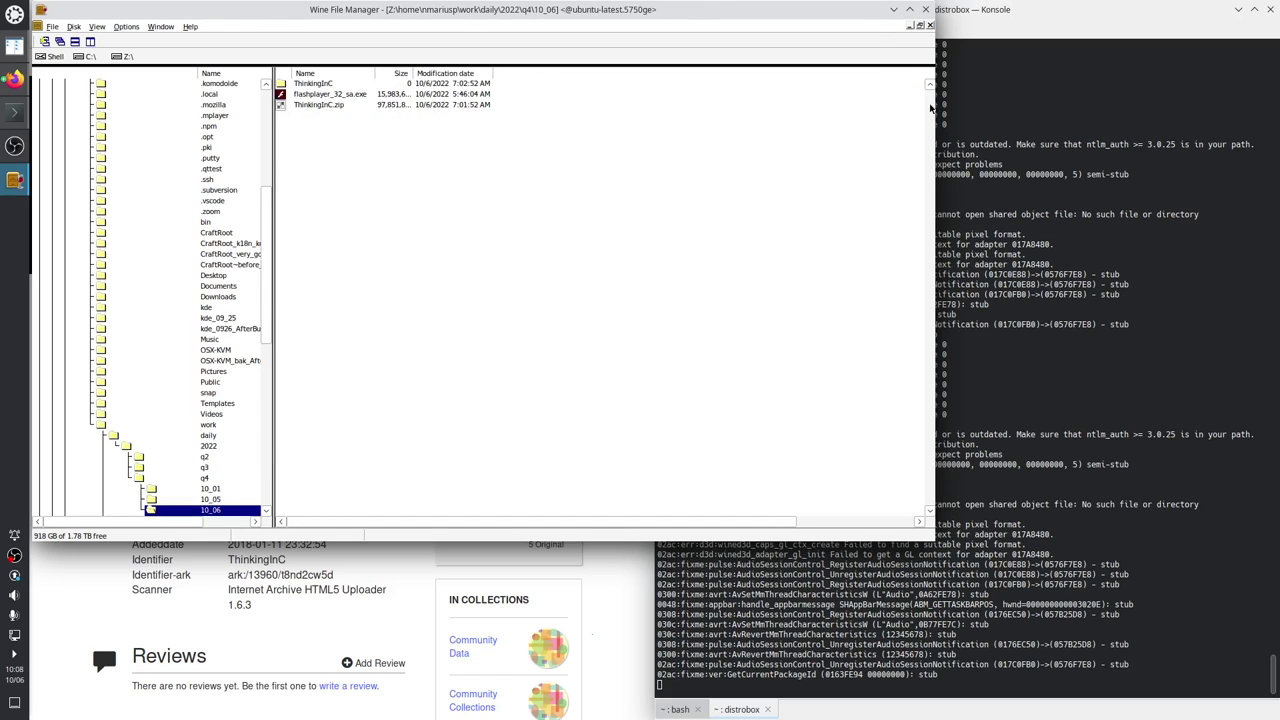
In Firefox, rerun the Google search for "archive flash game" and open Software Library: Flash Games - Internet Archive in a new tab.
click(345, 622)
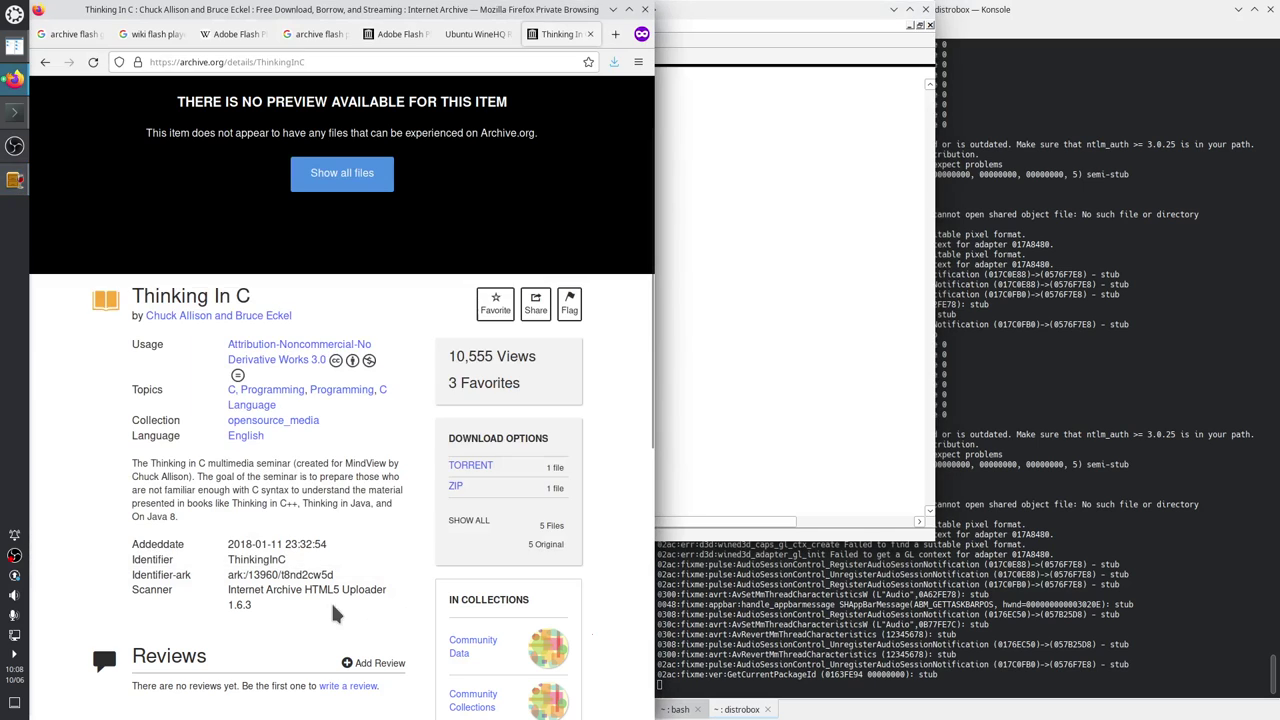
click(62, 38)
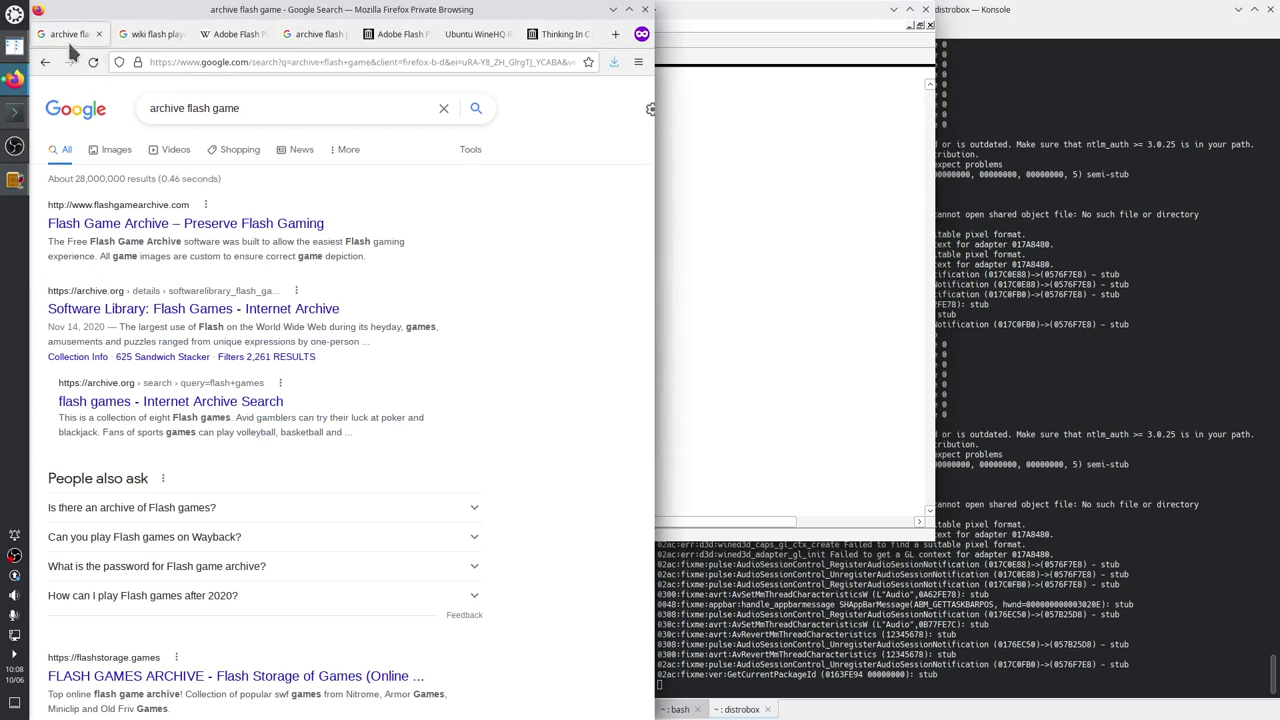
click(248, 108)
key(Return)
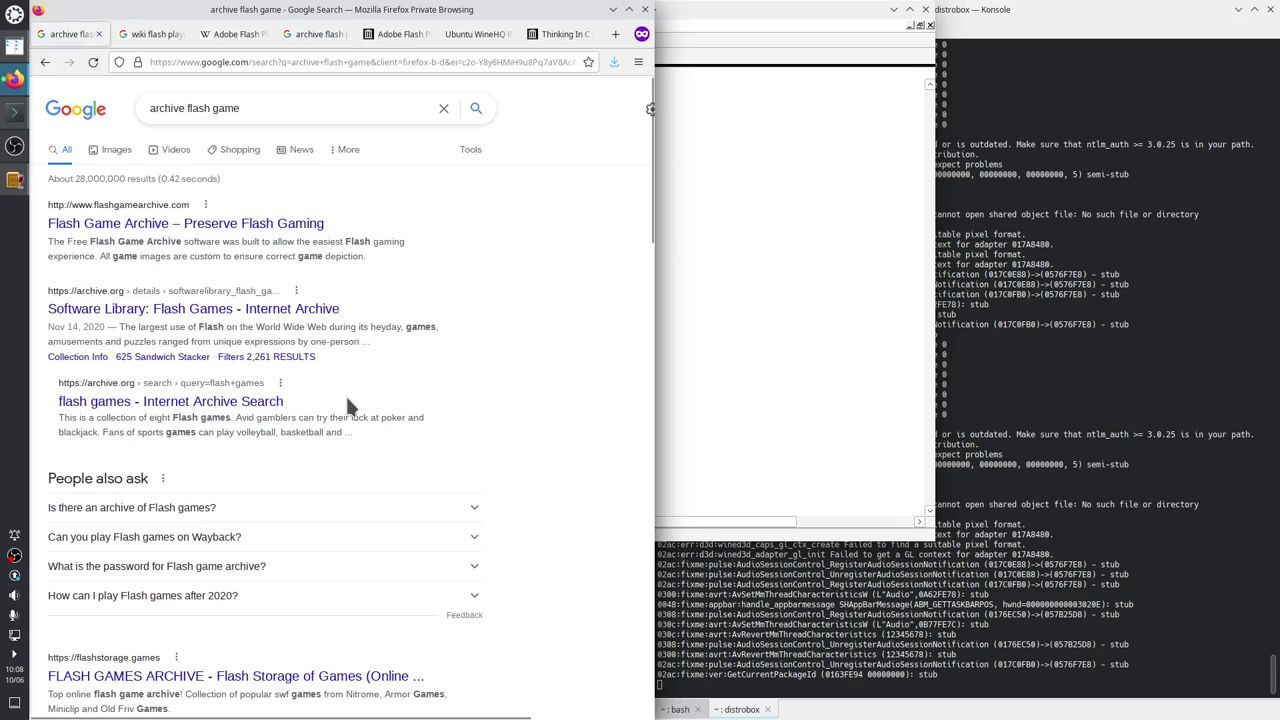
right_click(184, 316)
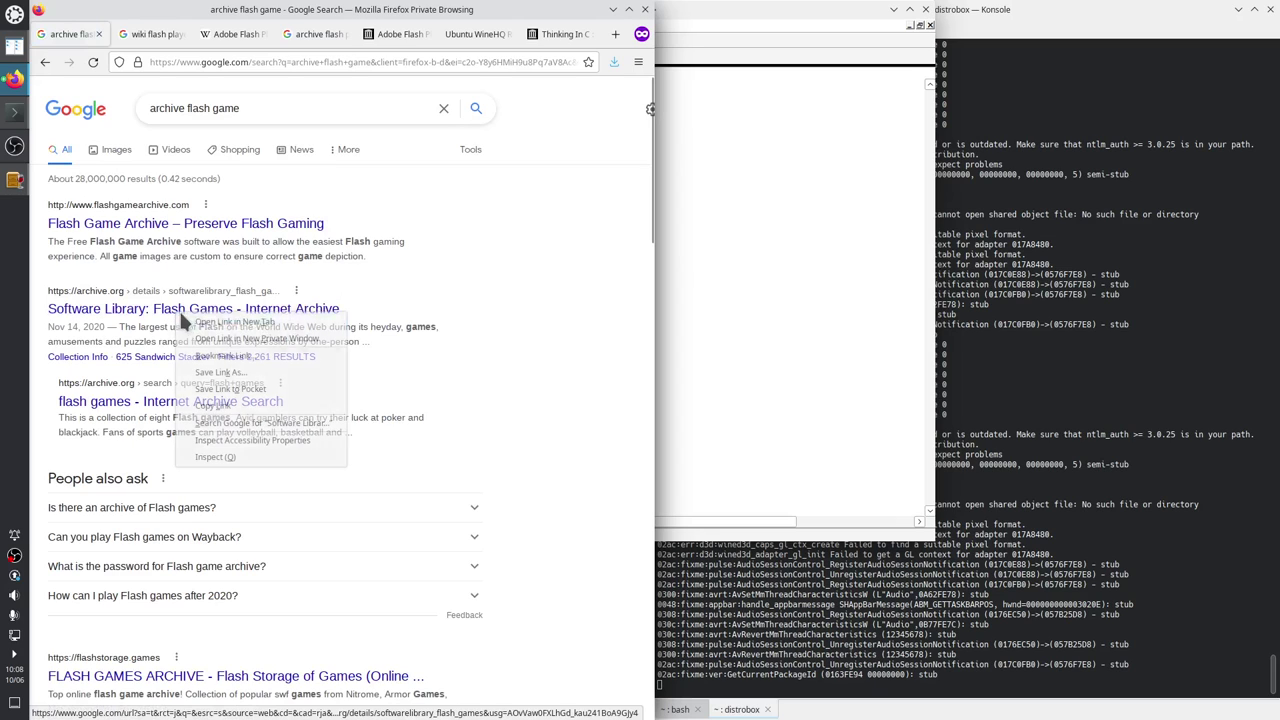
click(186, 322)
click(135, 34)
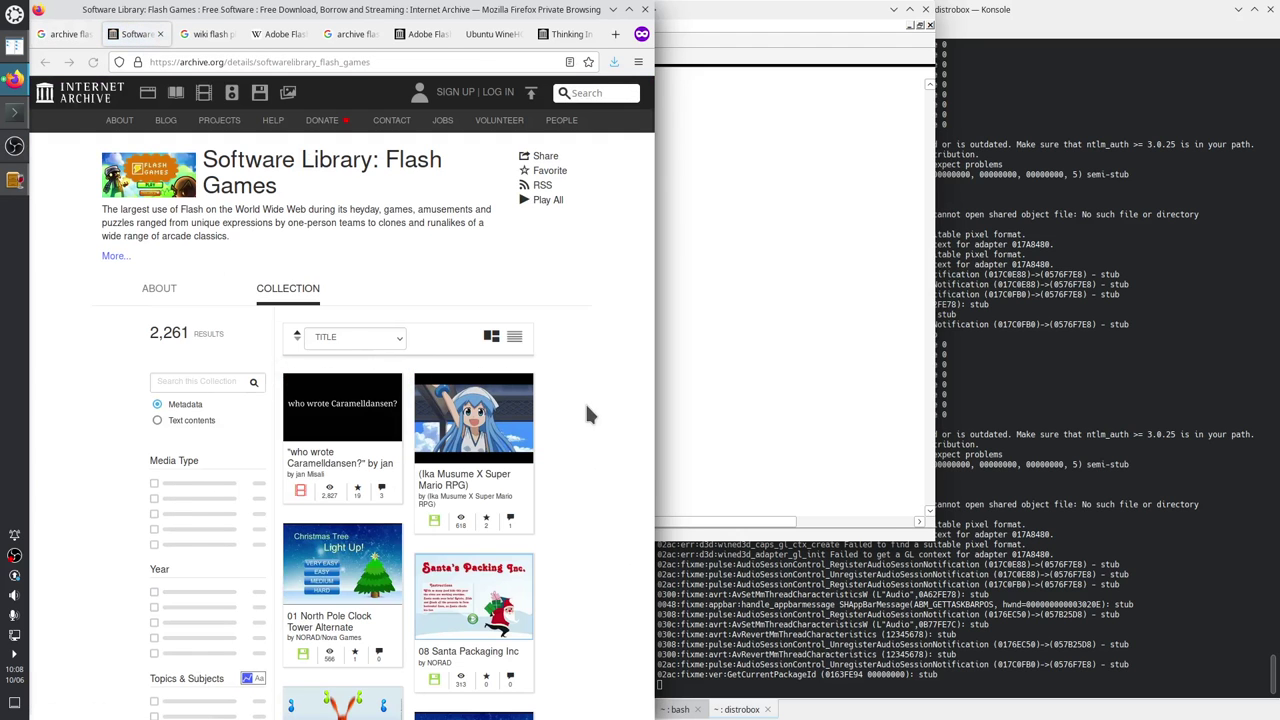
Maximize the Firefox window and open the 10 Snowmen Game Room item from the Flash Games collection in a new tab.
click(628, 9)
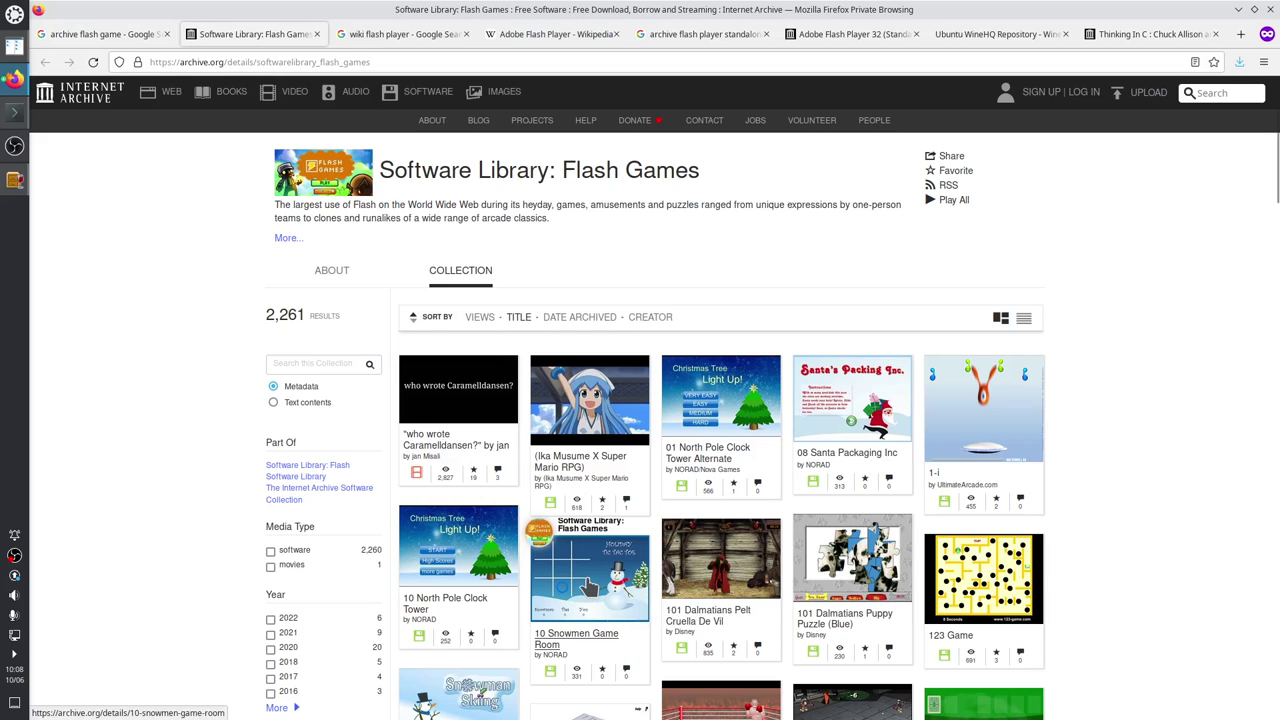
drag(586, 592, 583, 594)
right_click(583, 594)
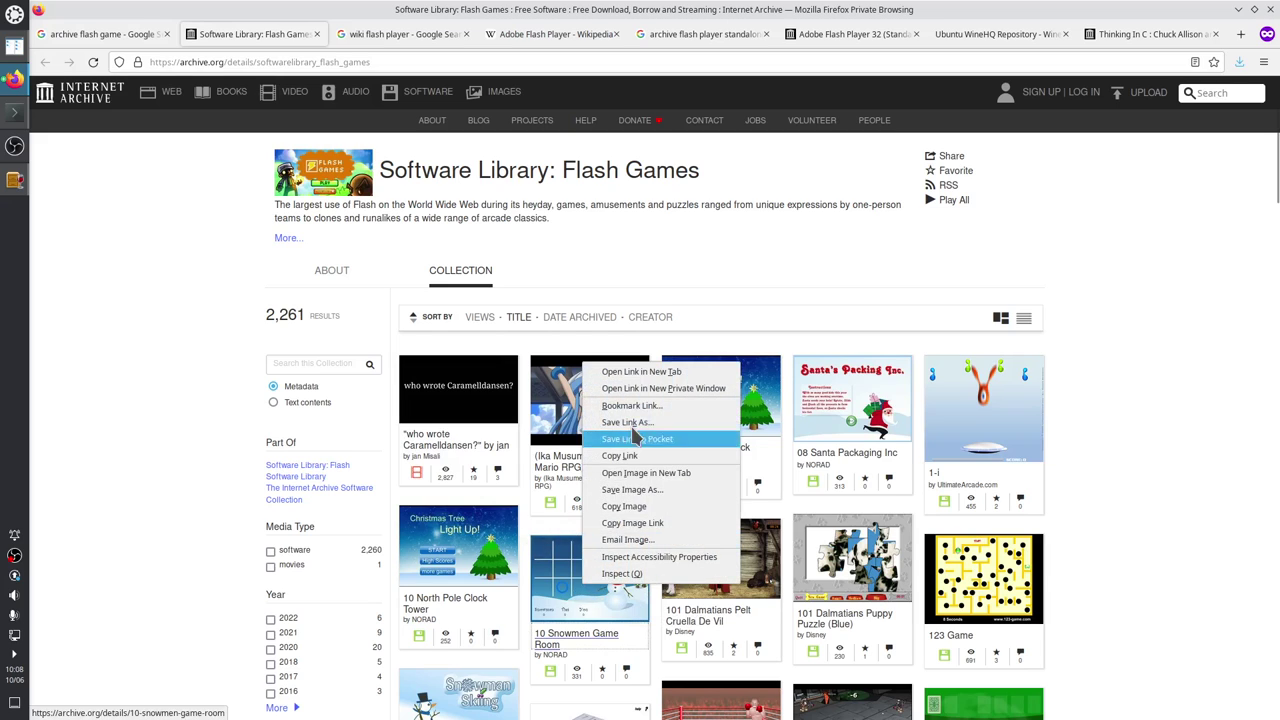
click(615, 370)
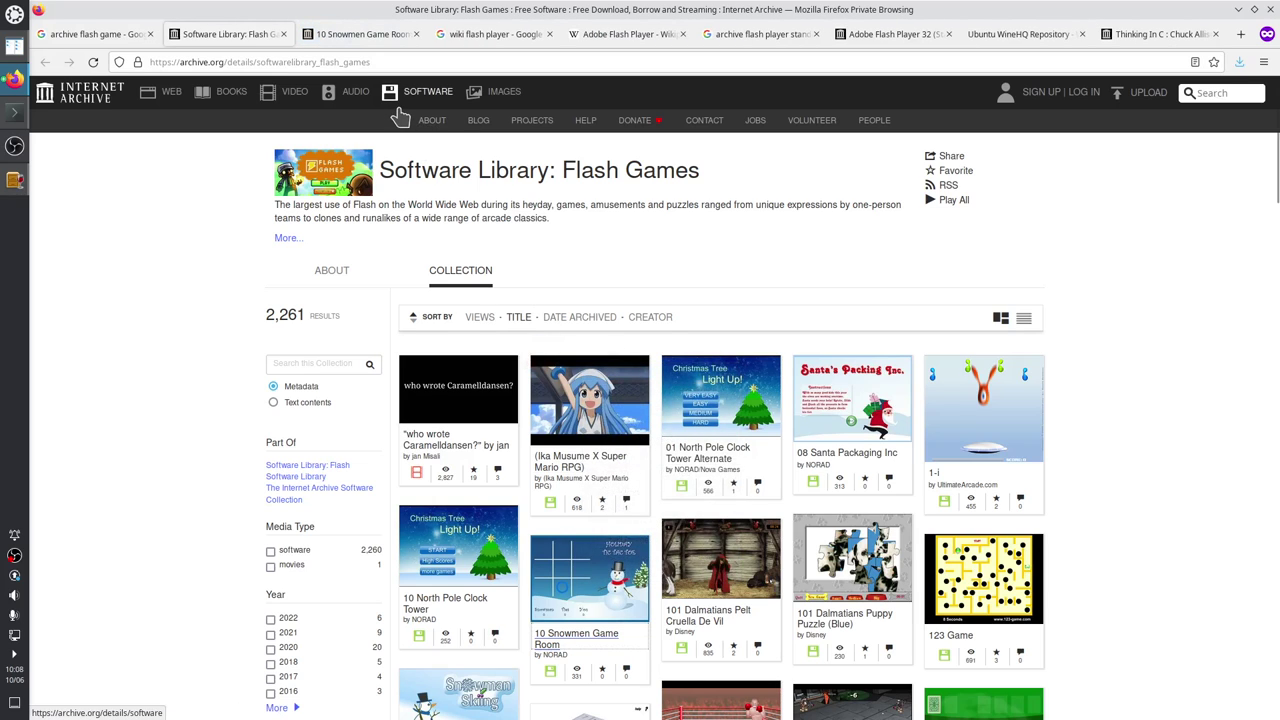
click(349, 36)
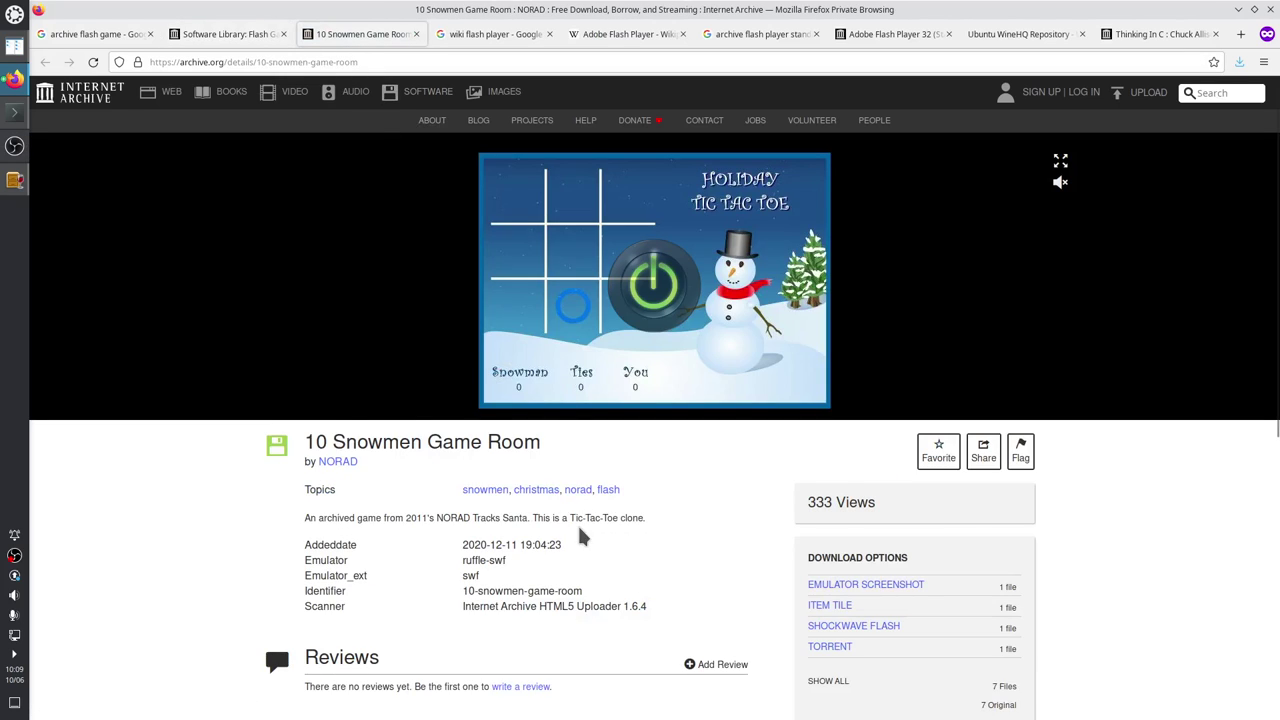
Highlight the Tic-Tac-Toe description and download the Shockwave Flash file as 10_snowmen_game_room.swf into the 10_06 folder.
drag(551, 518, 645, 527)
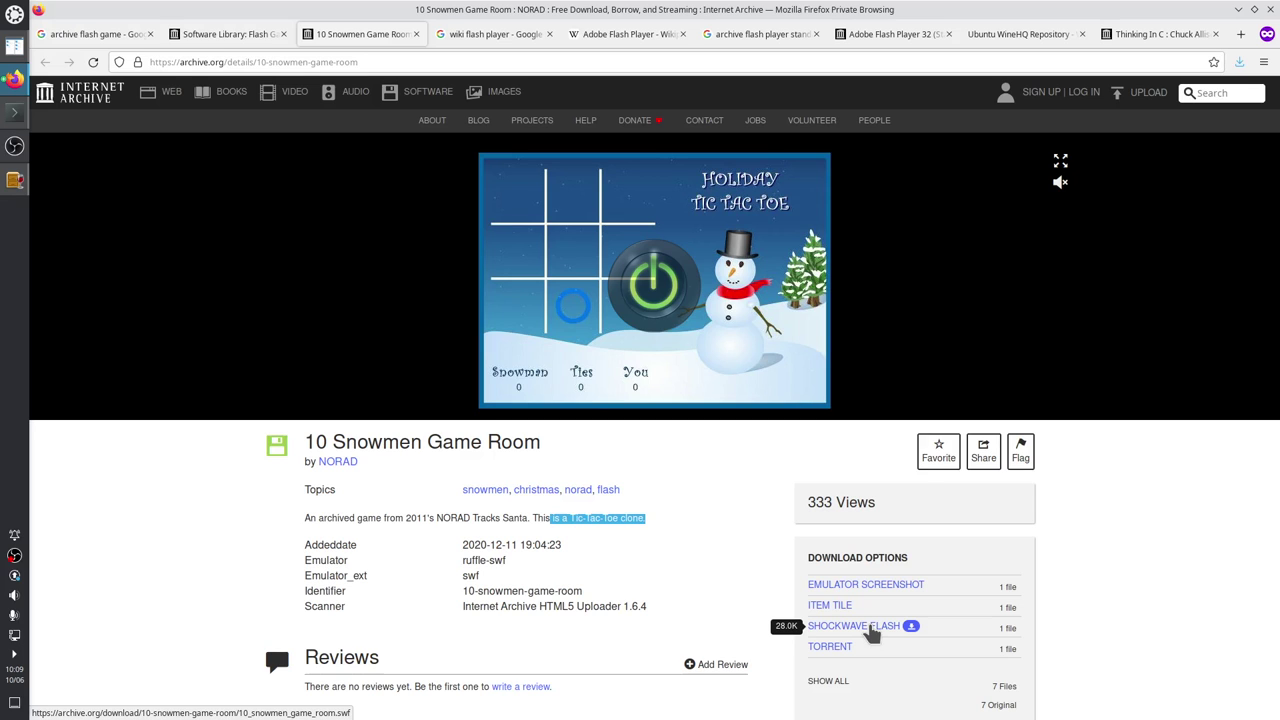
click(872, 630)
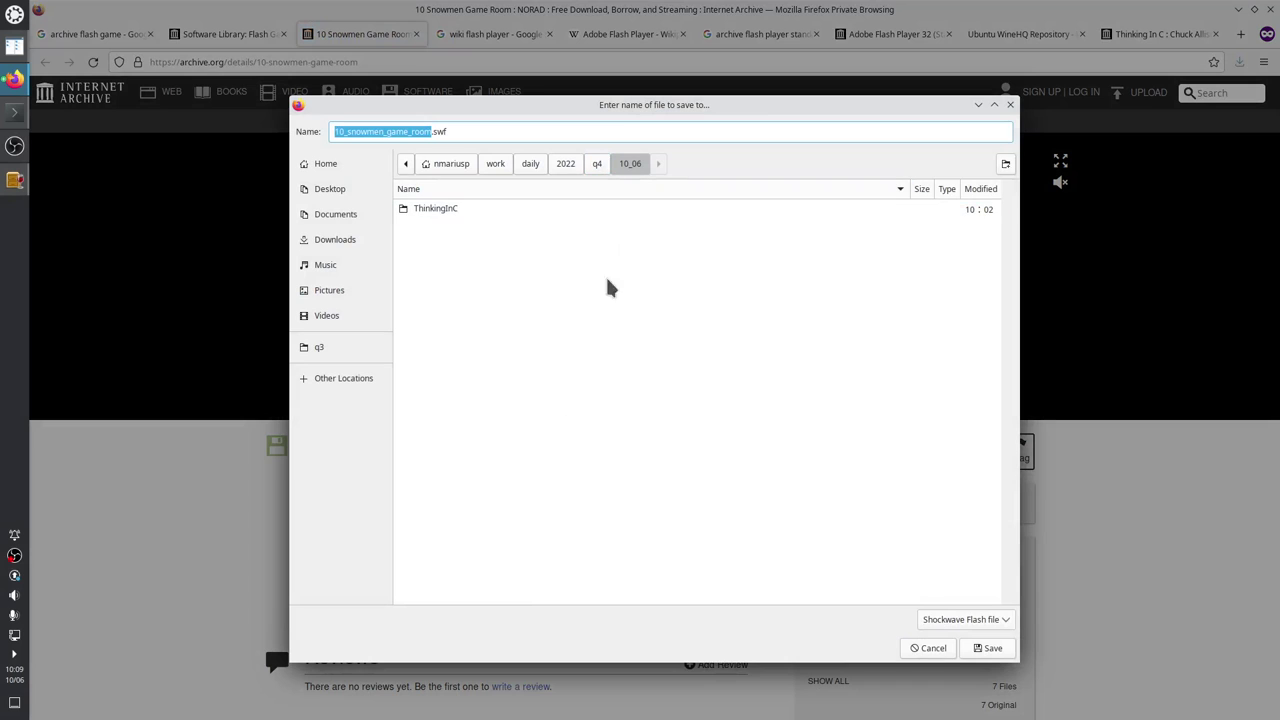
click(990, 648)
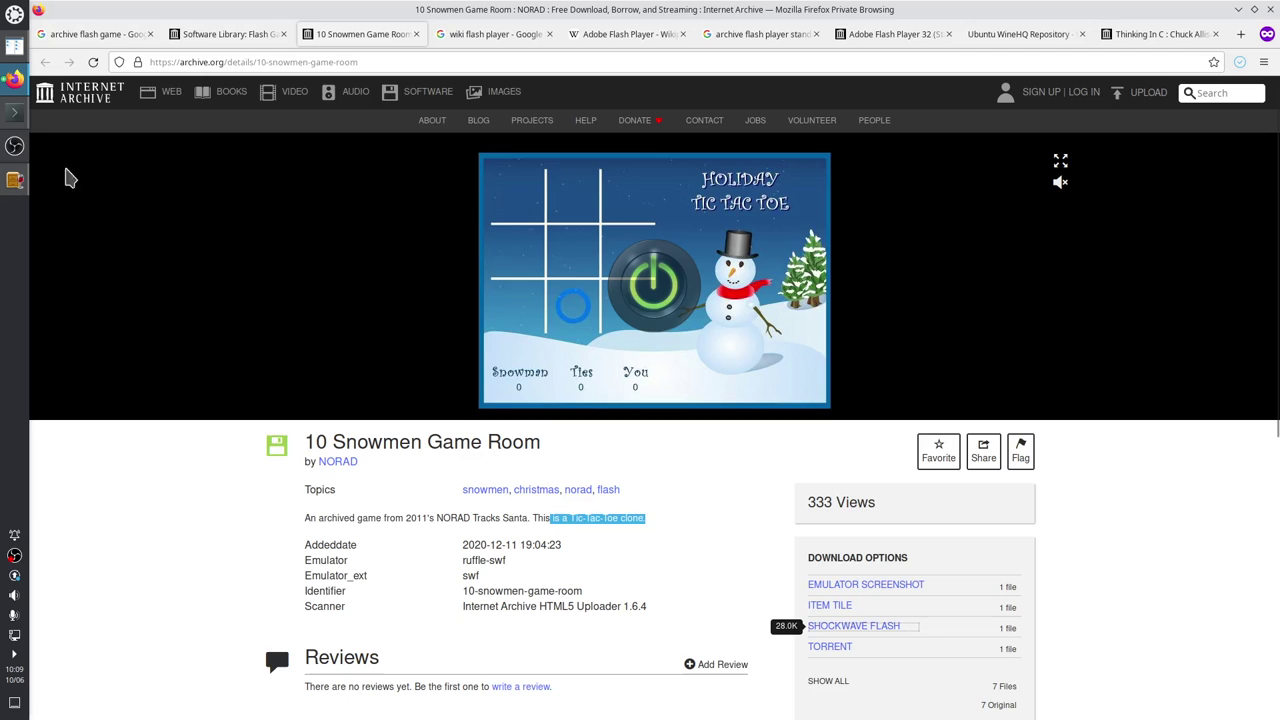
Switch to Wine File Manager, refresh the 10_06 folder listing and open 10_snowmen_game_room.swf in Flash Player.
click(15, 180)
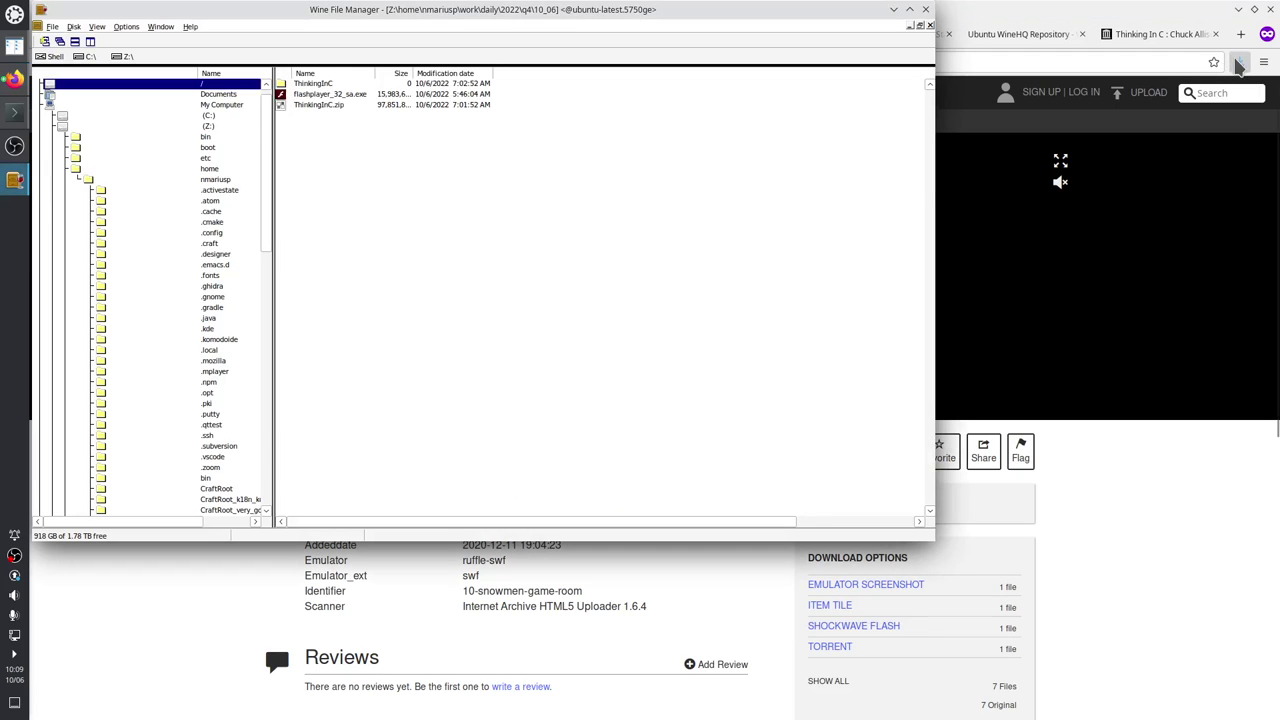
click(330, 94)
key(F5)
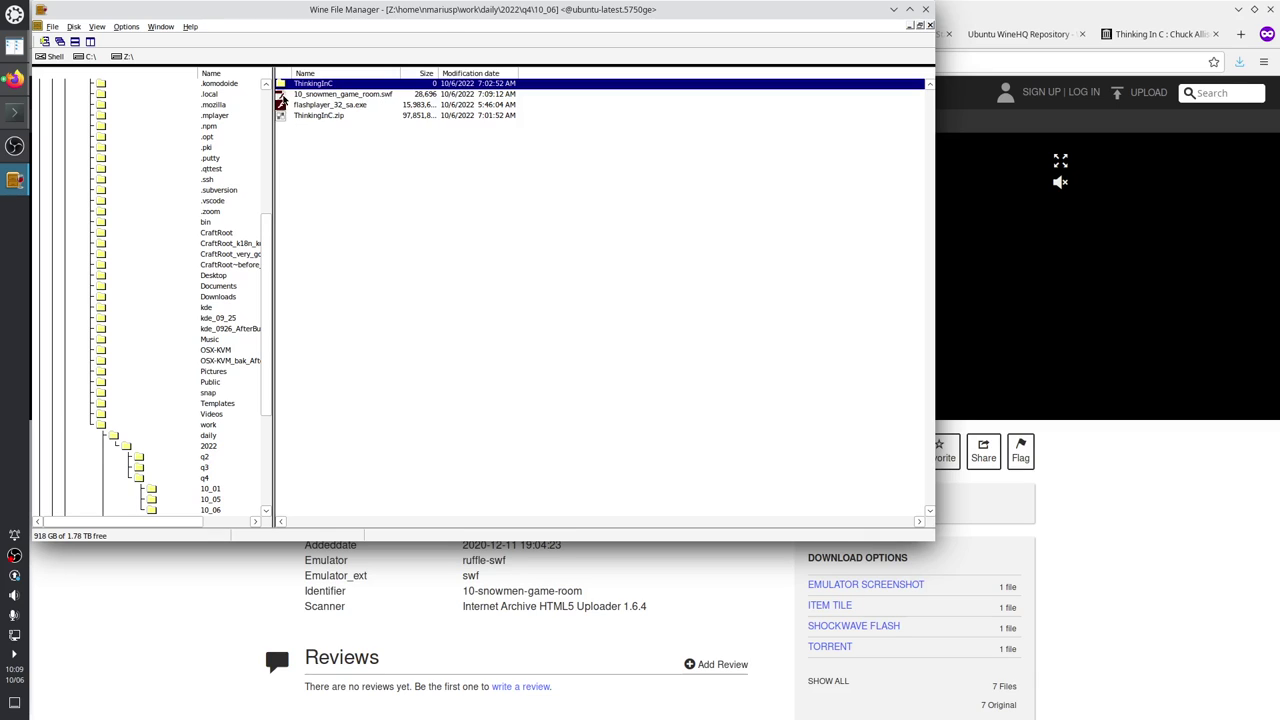
click(281, 95)
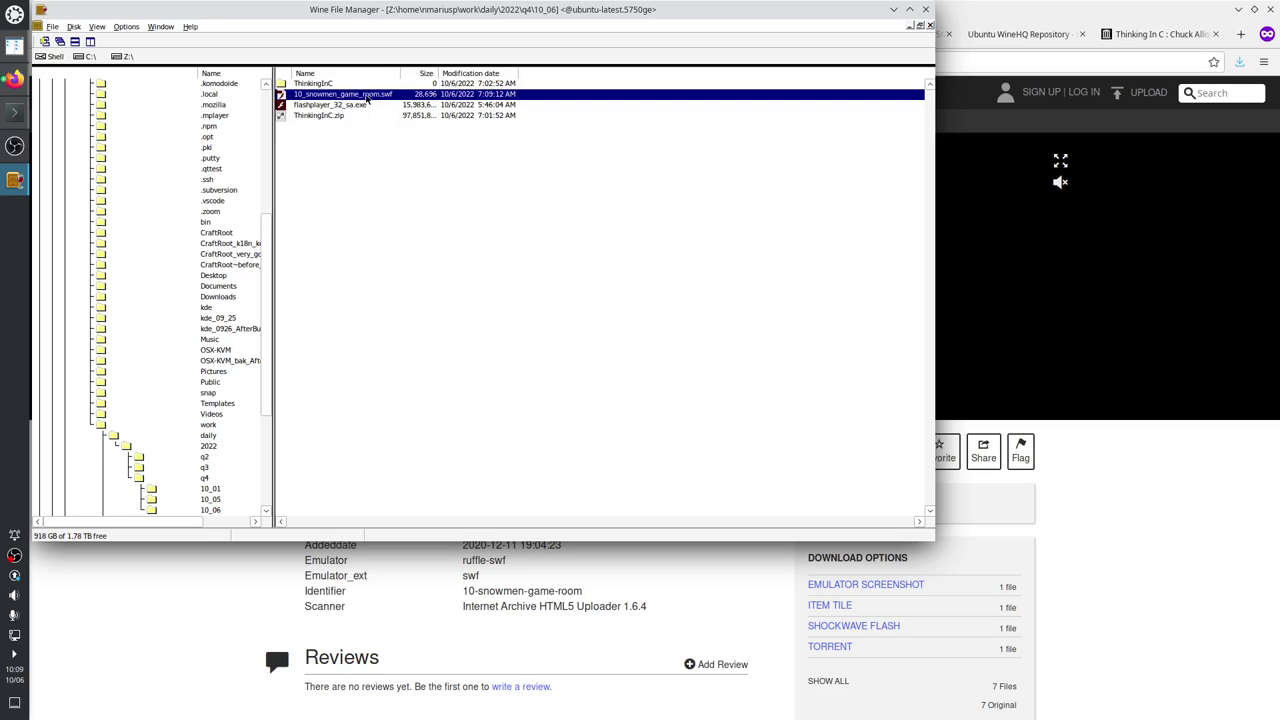
double_click(357, 97)
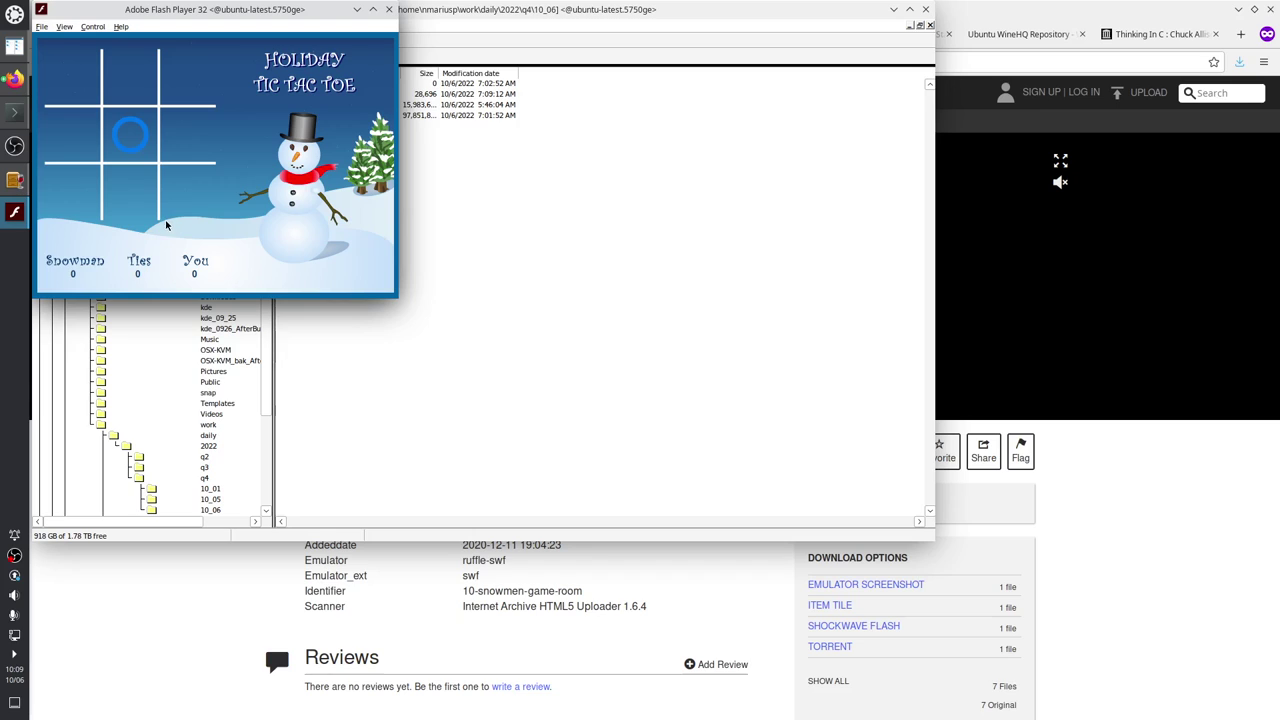
Play one round of Holiday Tic Tac Toe against the snowman and close the player.
click(134, 192)
click(189, 194)
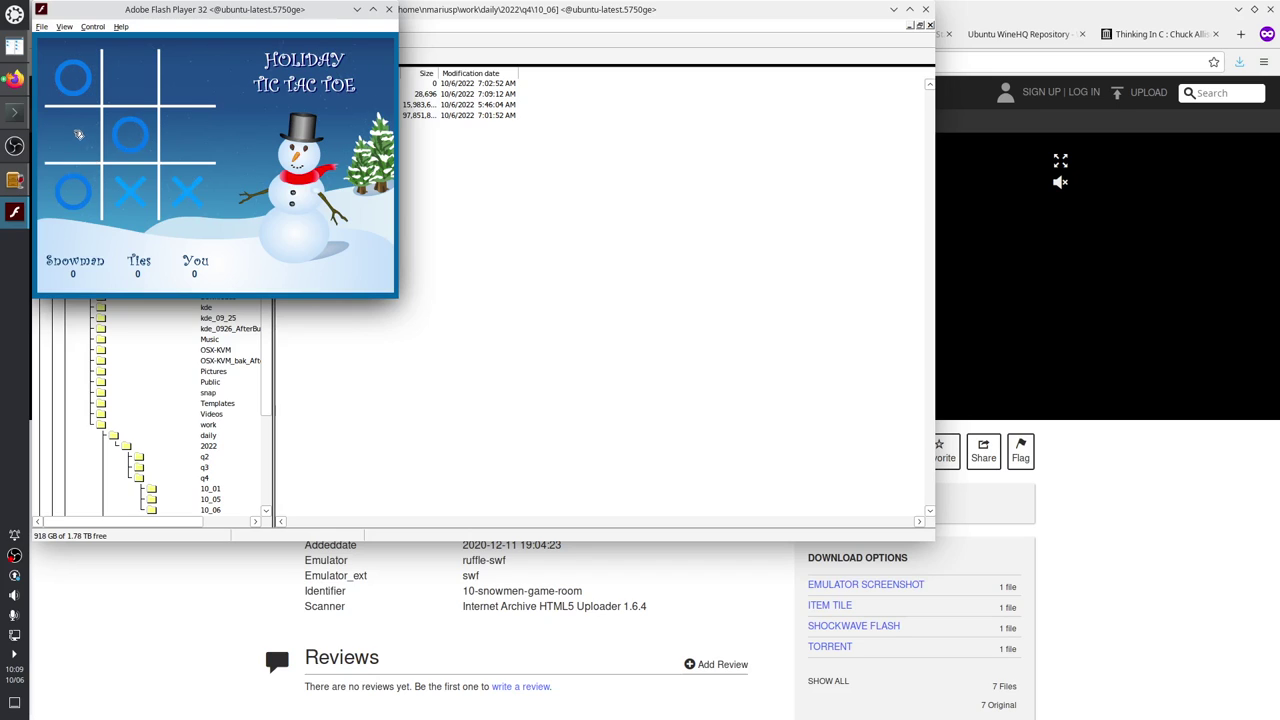
click(79, 134)
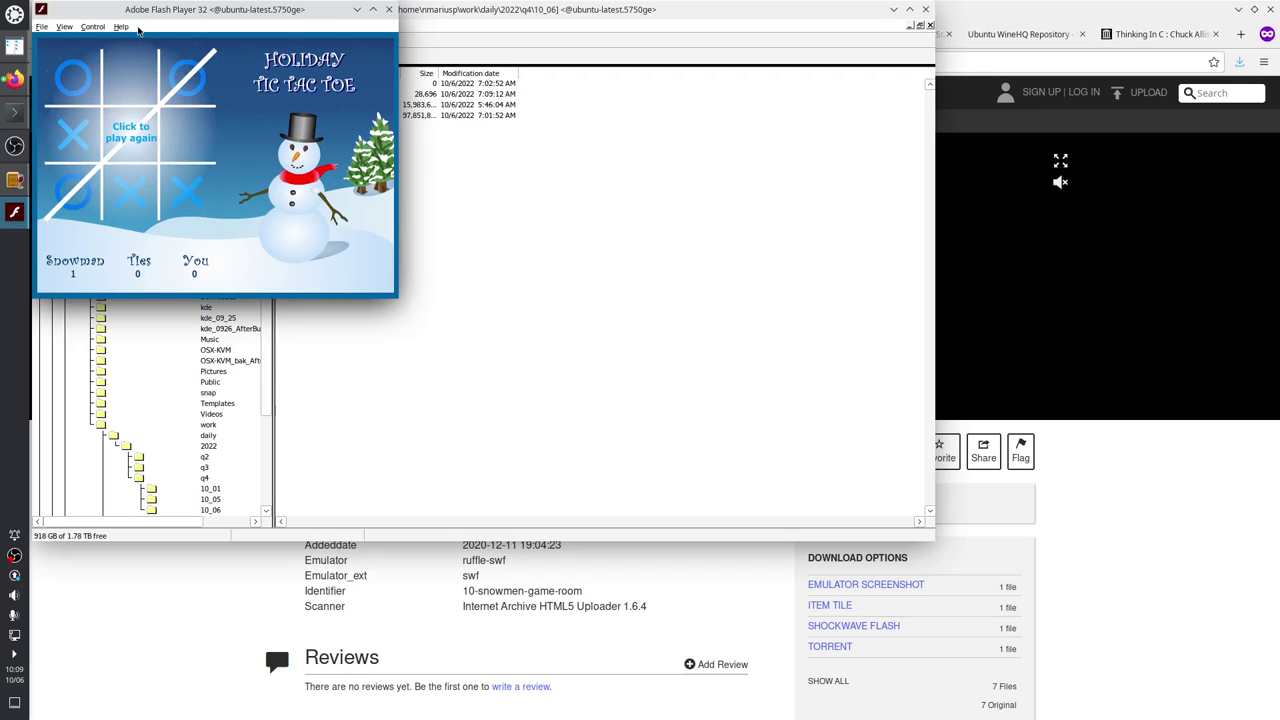
click(389, 9)
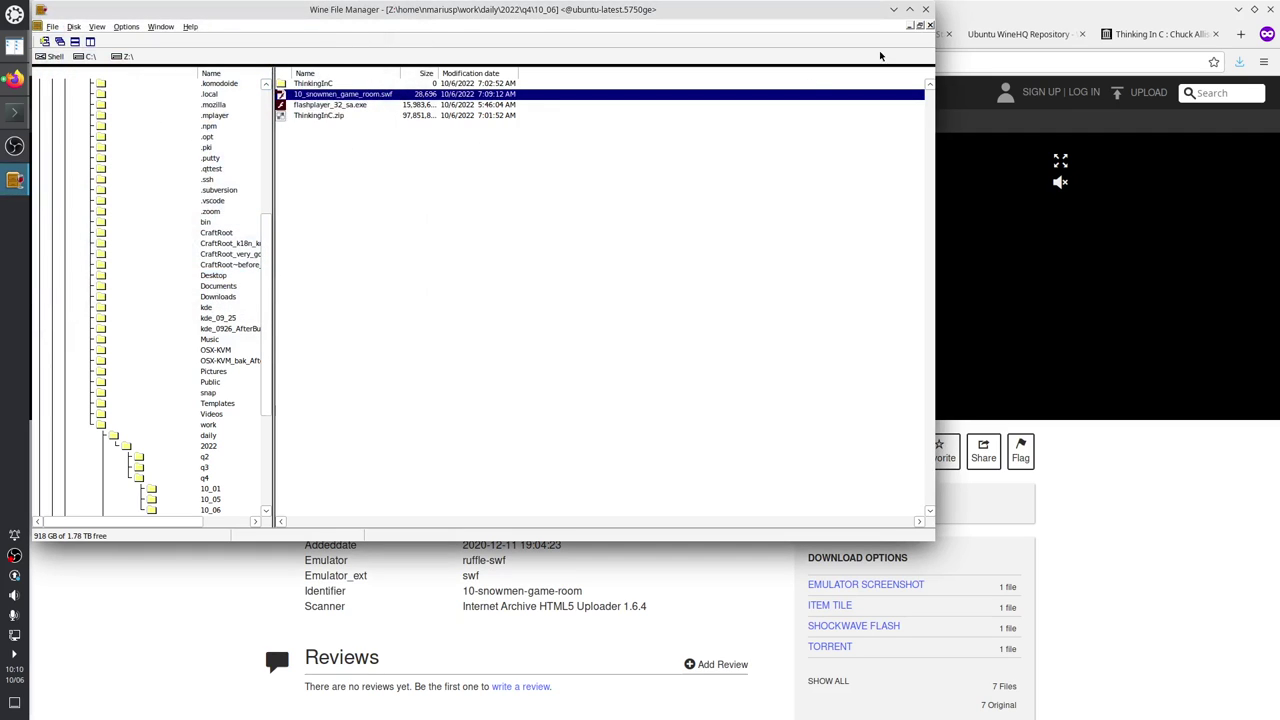
Minimize Wine File Manager, return to the Software Library: Flash Games page in Firefox and highlight the collection's description.
click(893, 9)
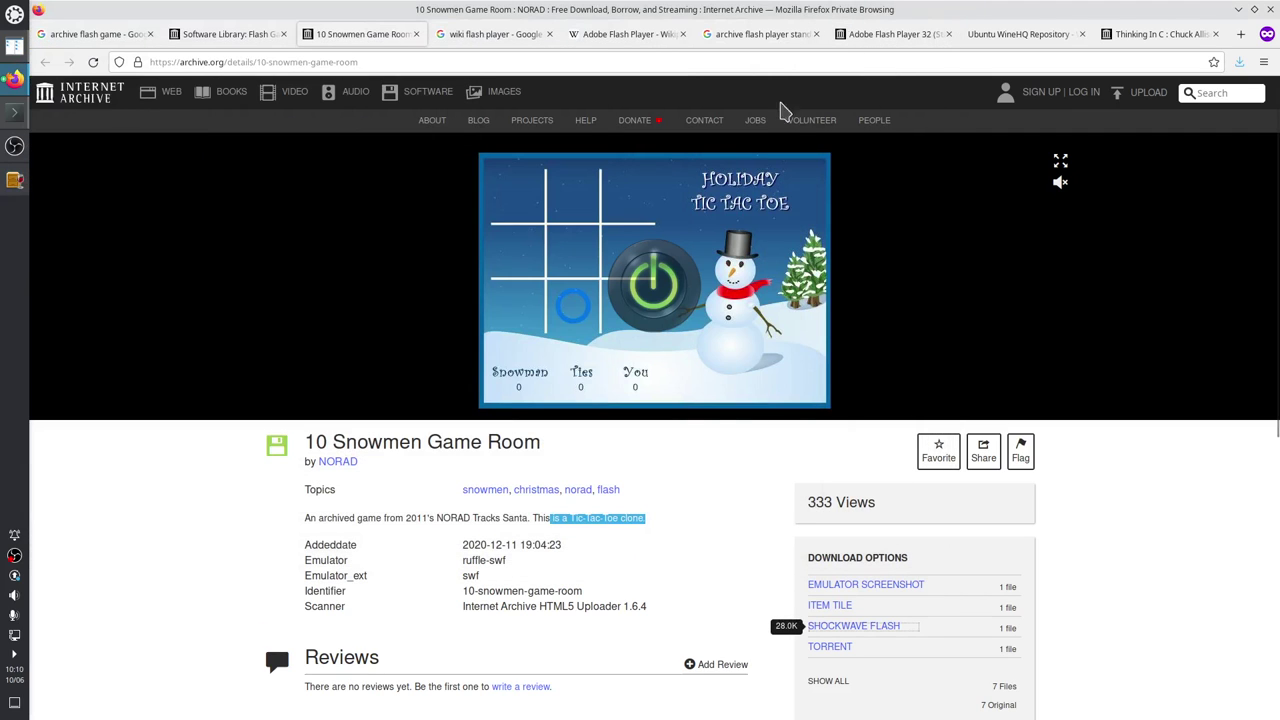
click(232, 36)
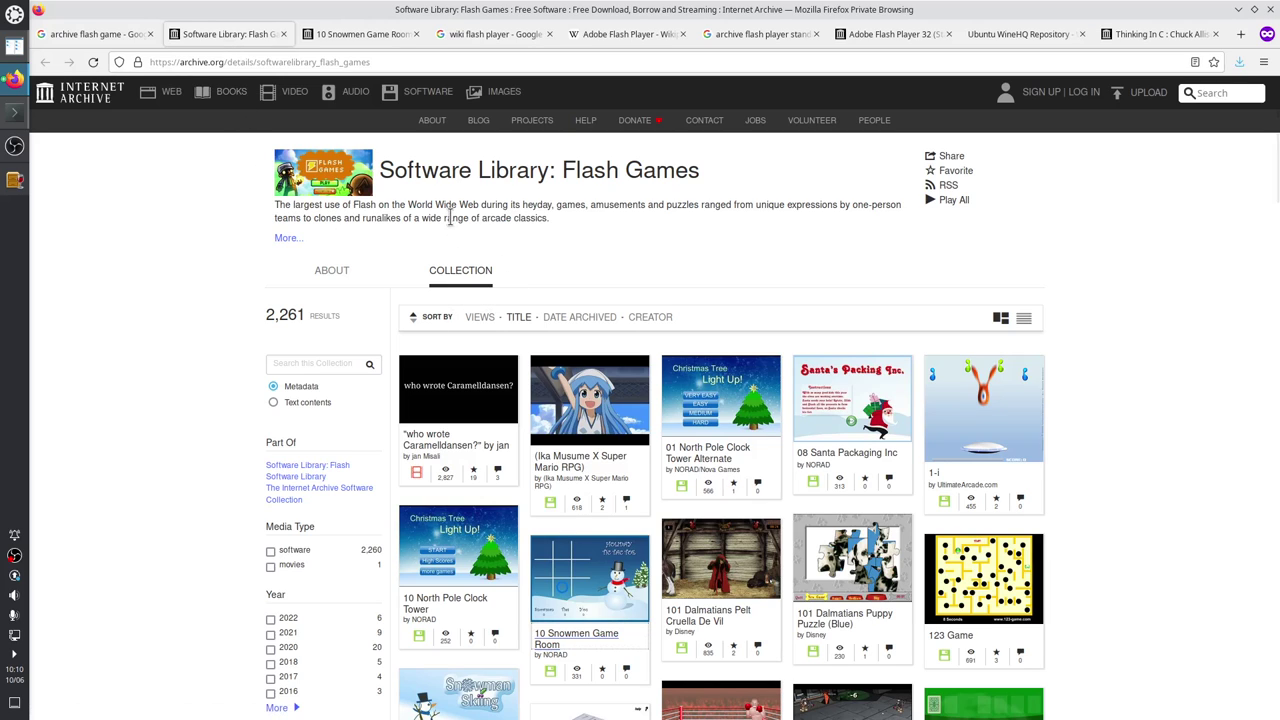
drag(280, 204, 511, 217)
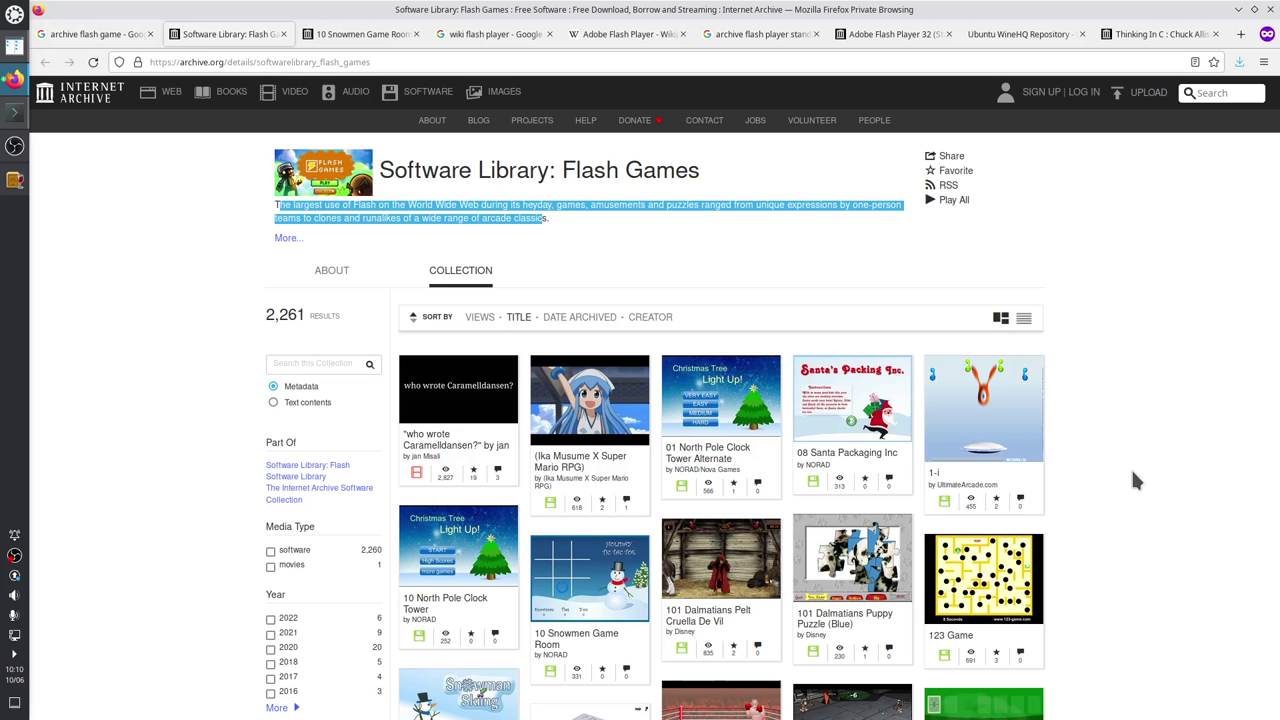
Browse the Flash Games collection and open the A-Blast Liberation item in a new tab.
scroll(1131, 467, down, 5)
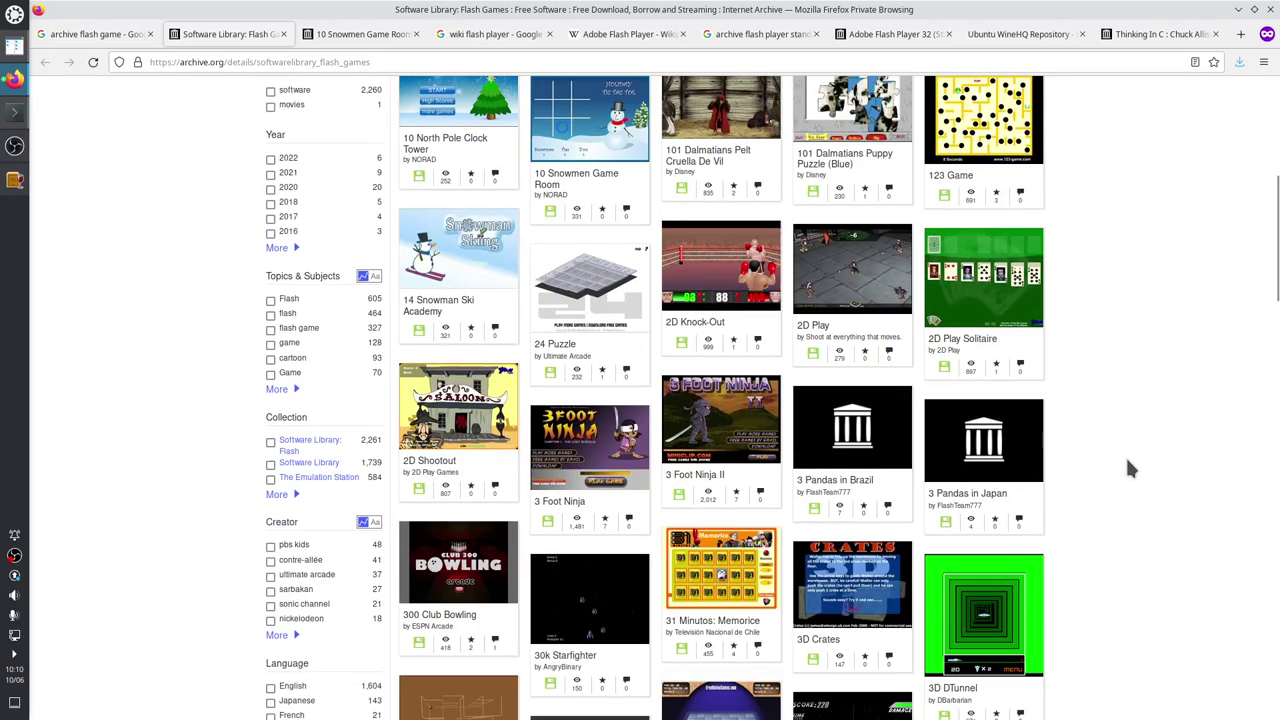
scroll(1137, 457, down, 2)
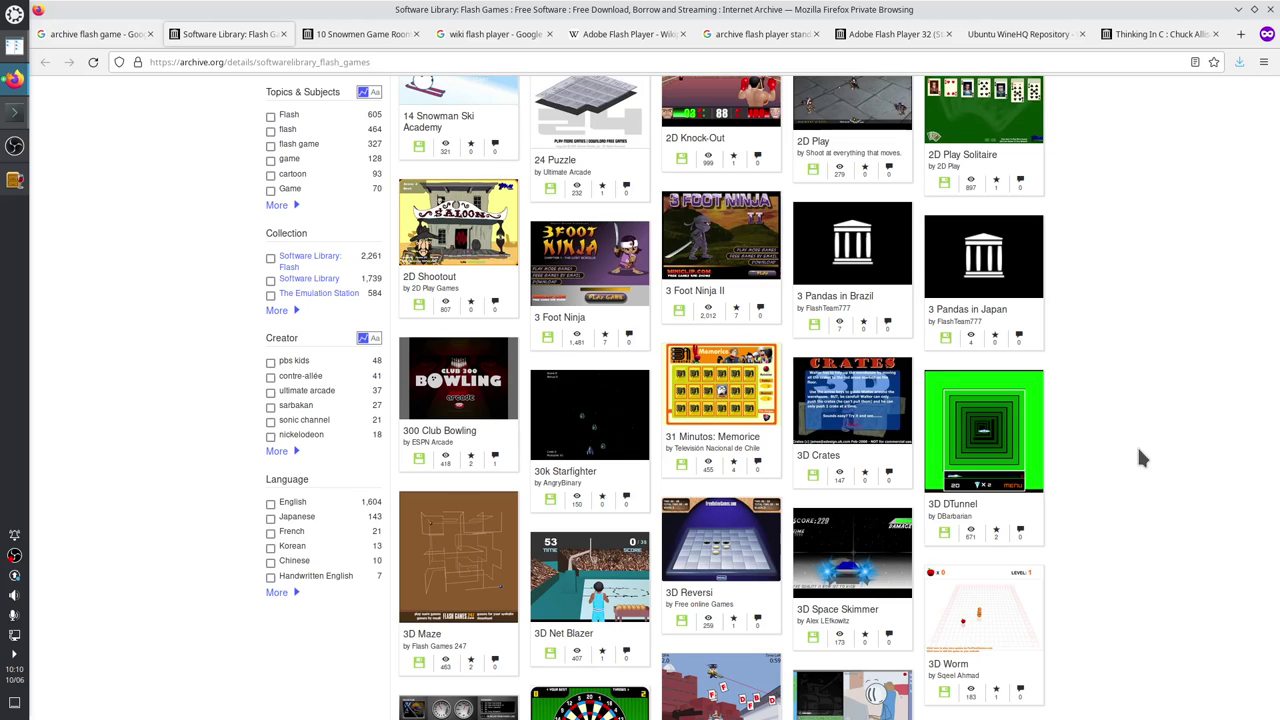
scroll(1142, 457, down, 2)
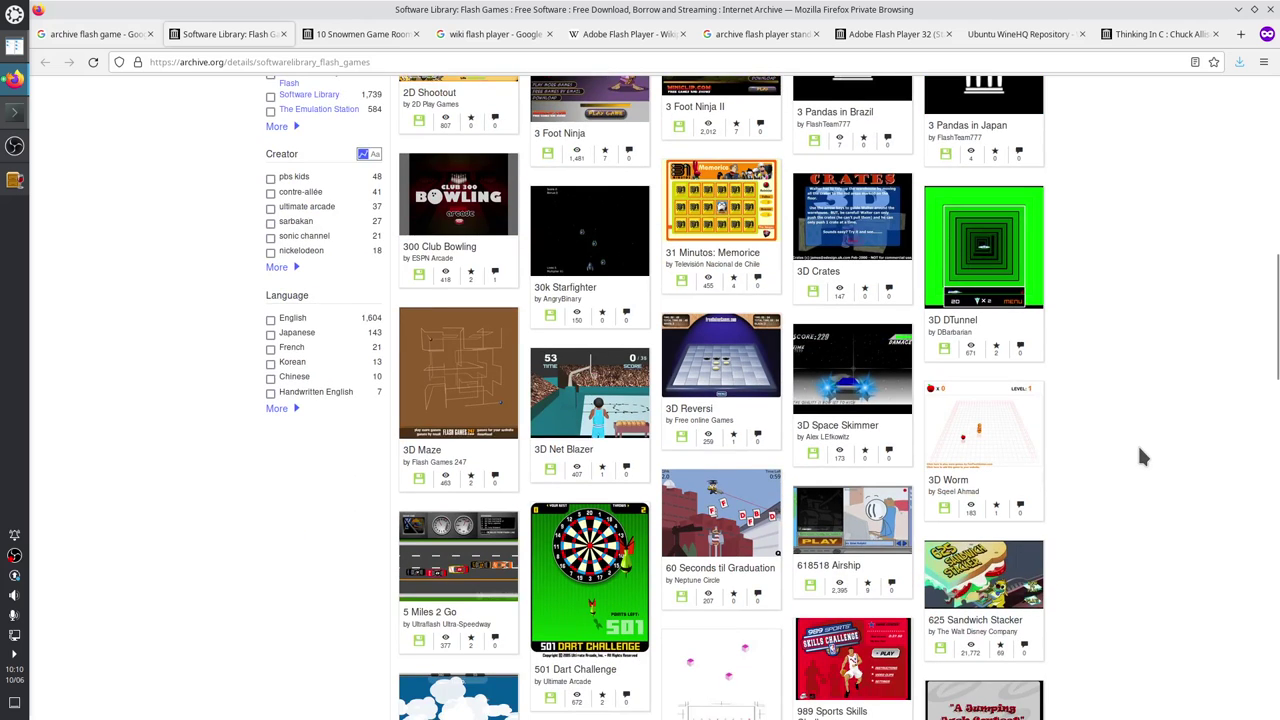
scroll(1140, 457, down, 3)
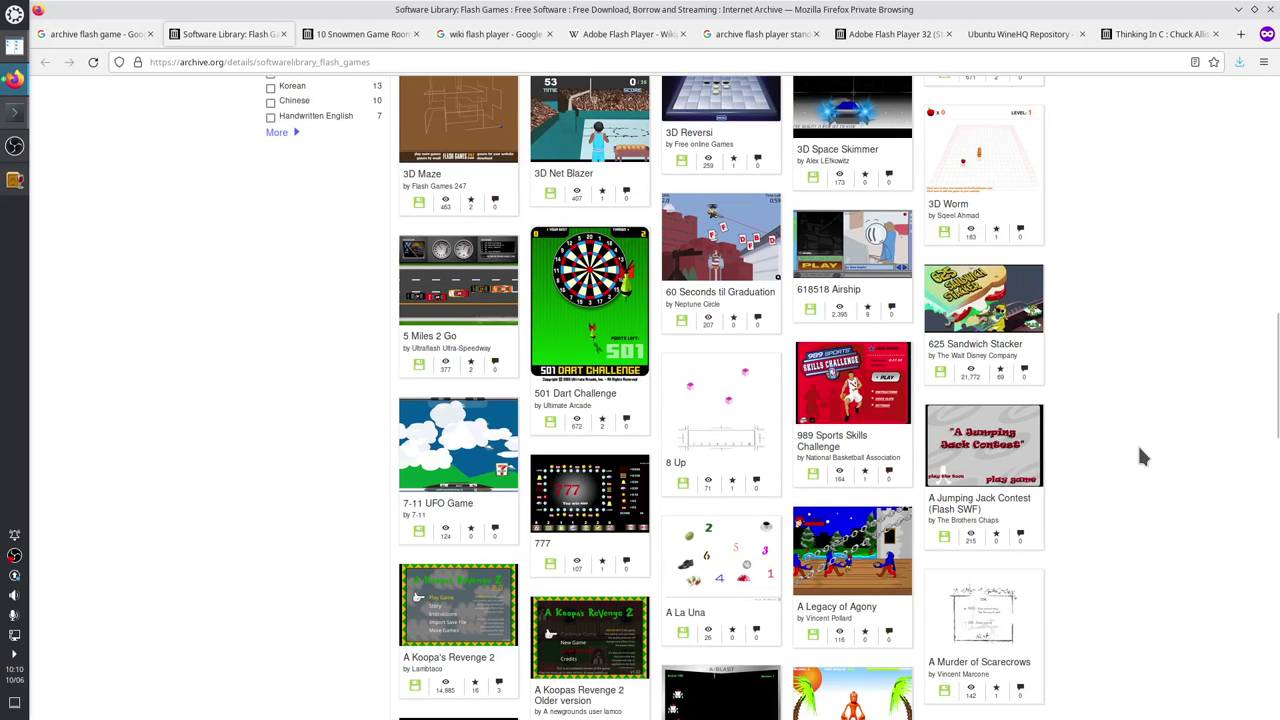
scroll(1140, 457, down, 2)
scroll(1140, 457, down, 1)
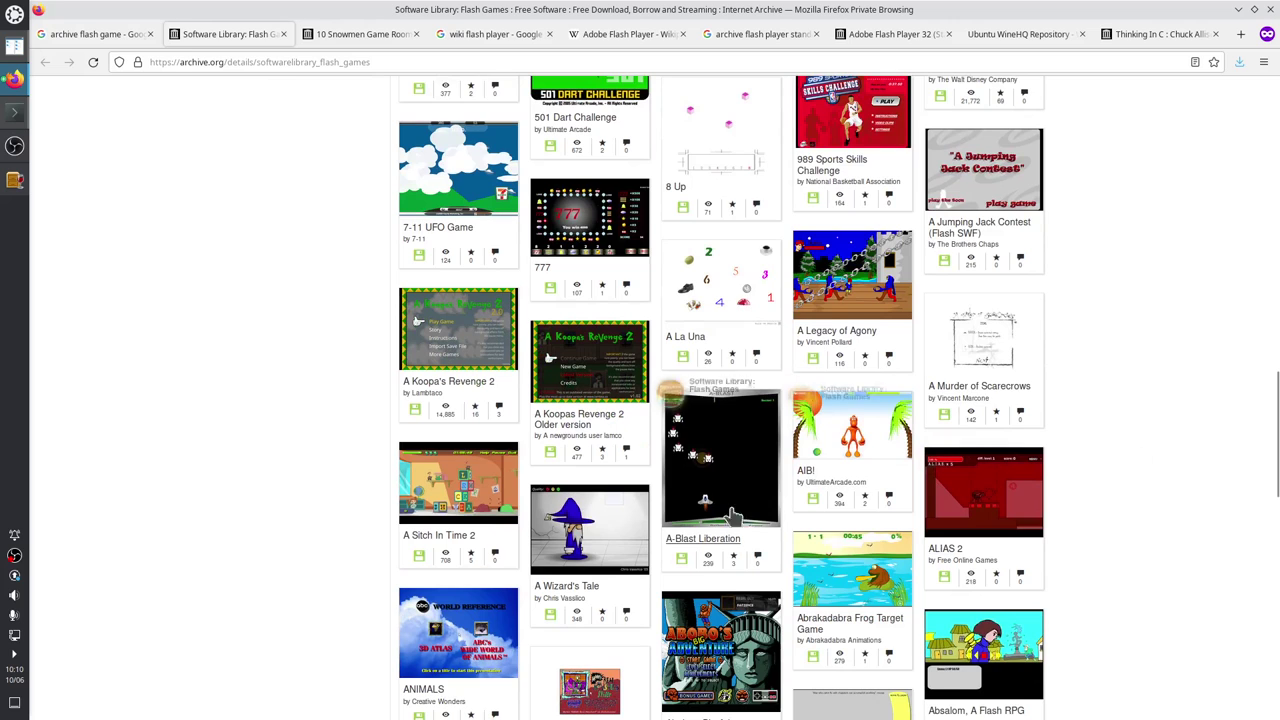
right_click(712, 483)
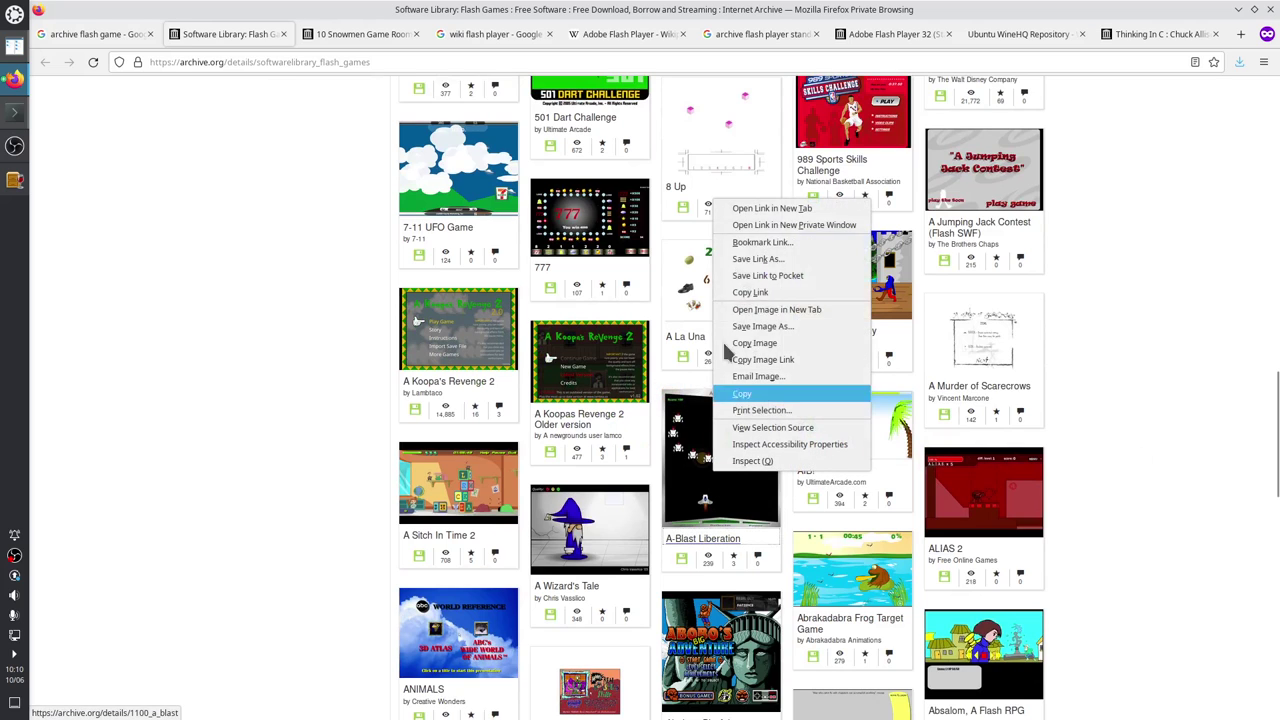
click(770, 212)
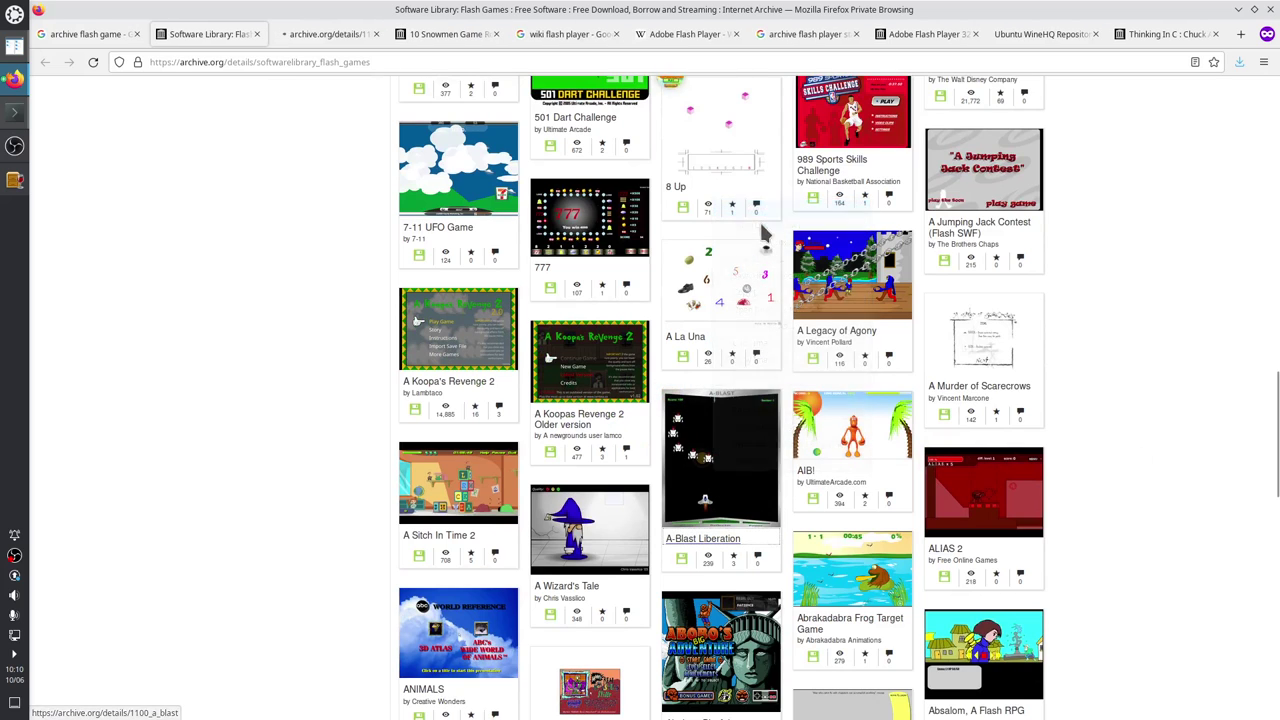
click(309, 38)
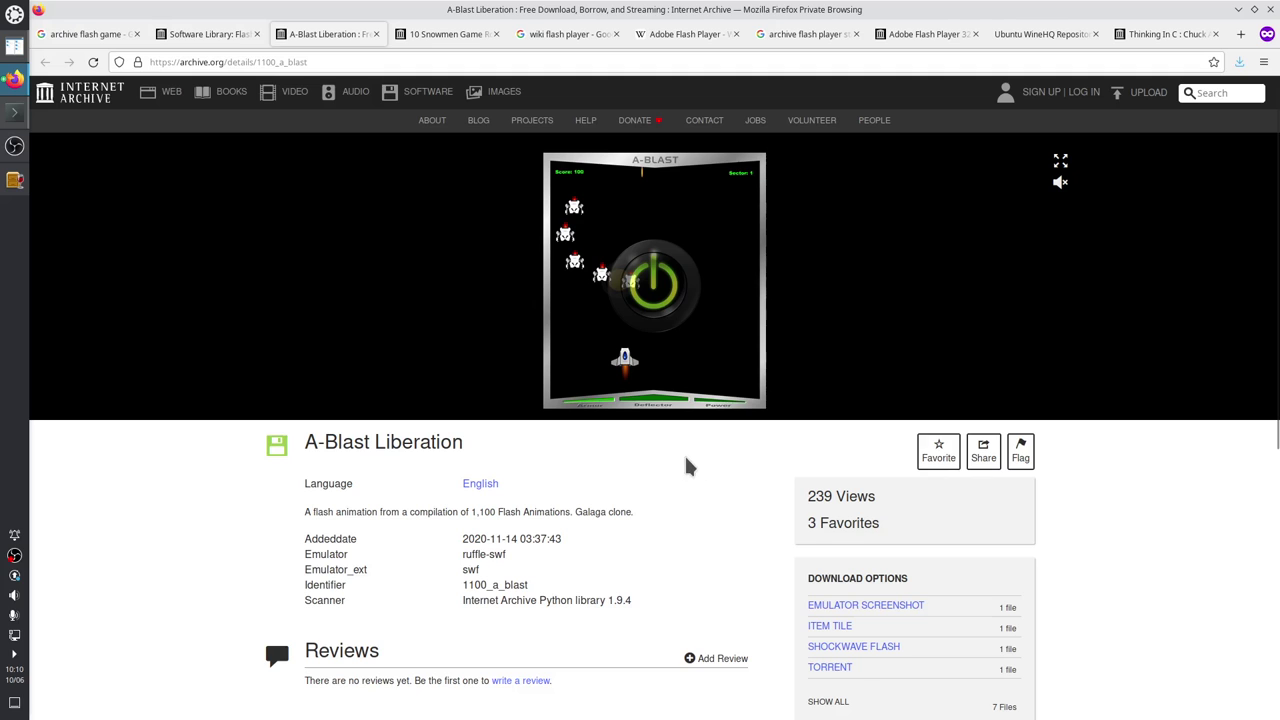
Download the Shockwave Flash file of A-Blast Liberation as a_blast.swf into the q4/10_06 folder.
click(870, 652)
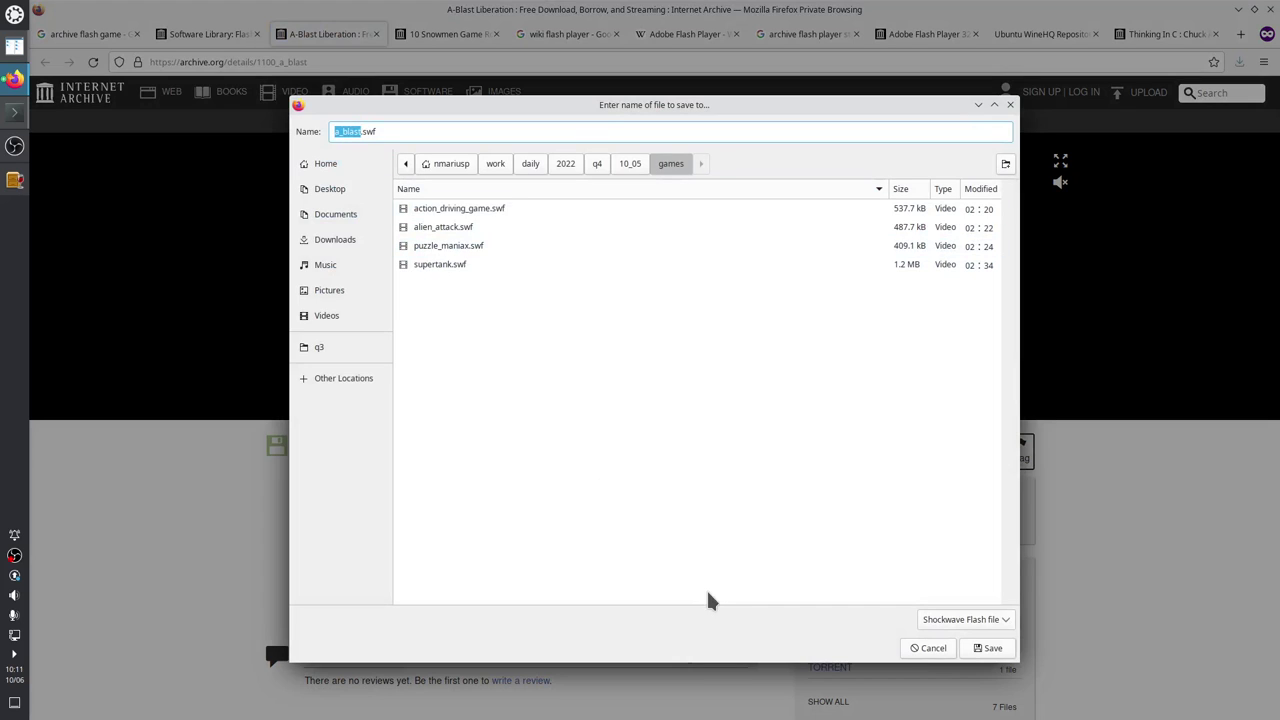
click(597, 163)
double_click(467, 245)
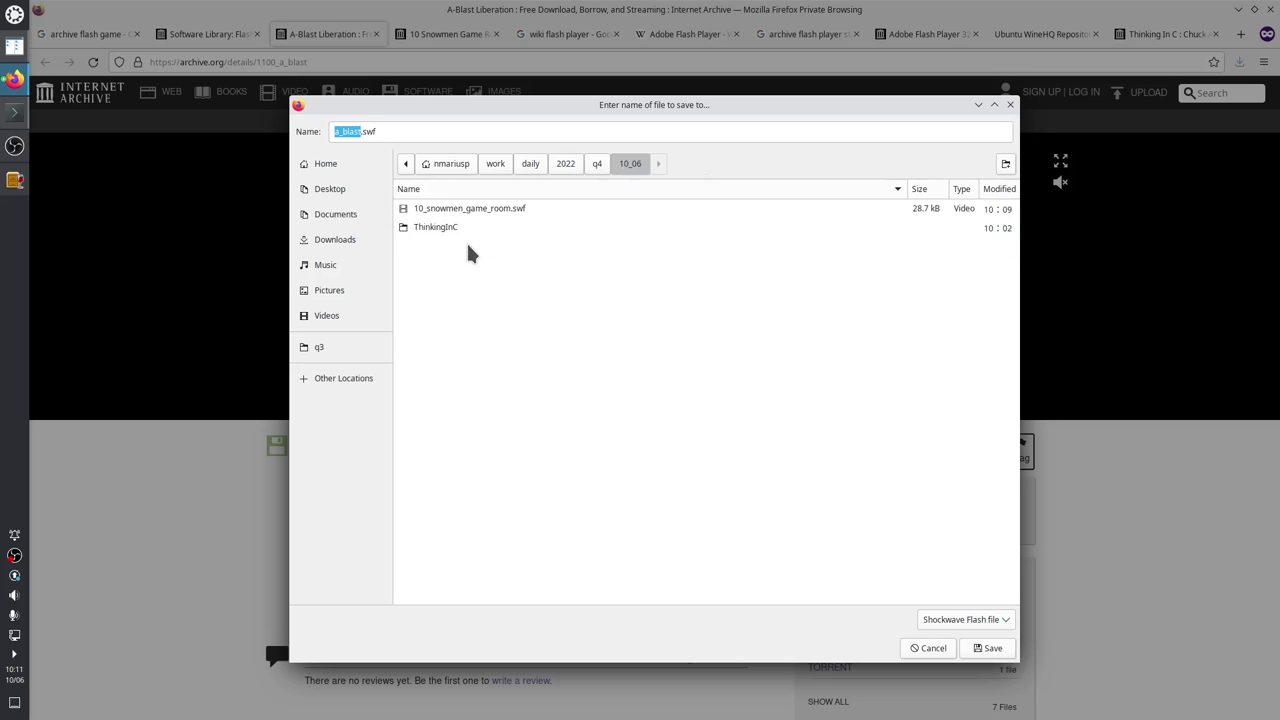
click(993, 650)
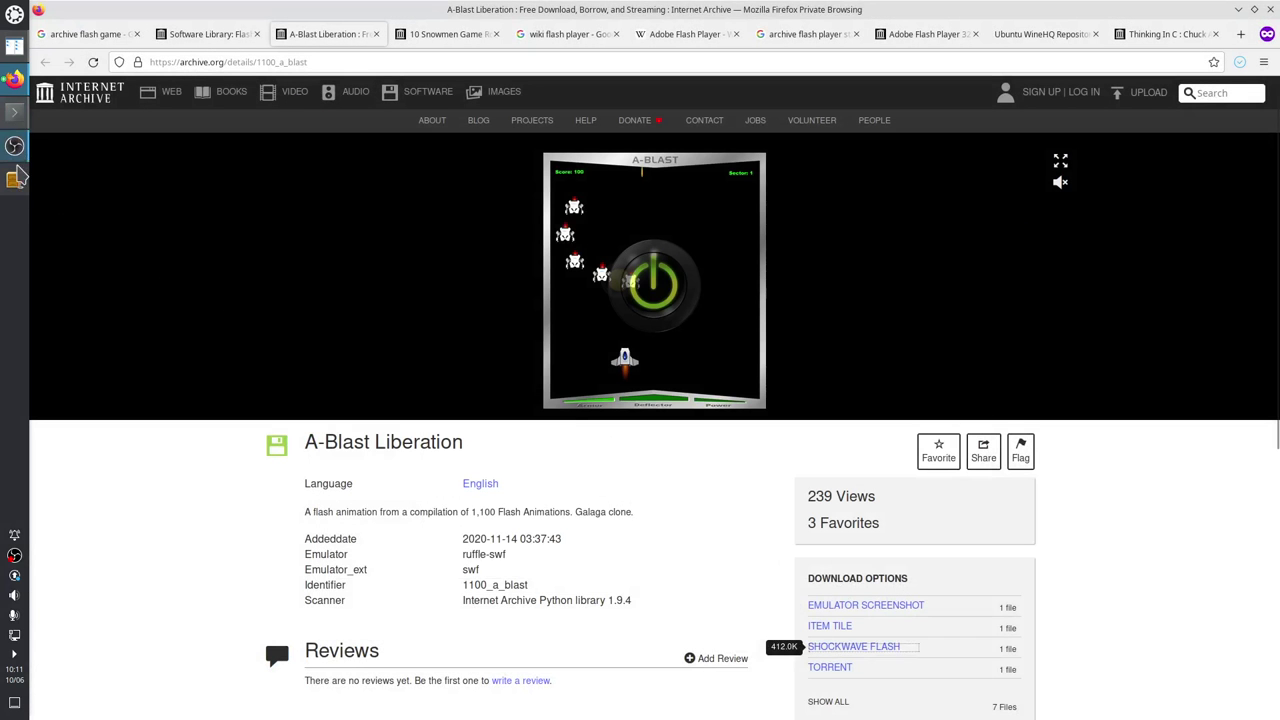
Switch to Wine File Manager, play a short game of A-Blast from a_blast.swf and close the player.
click(16, 182)
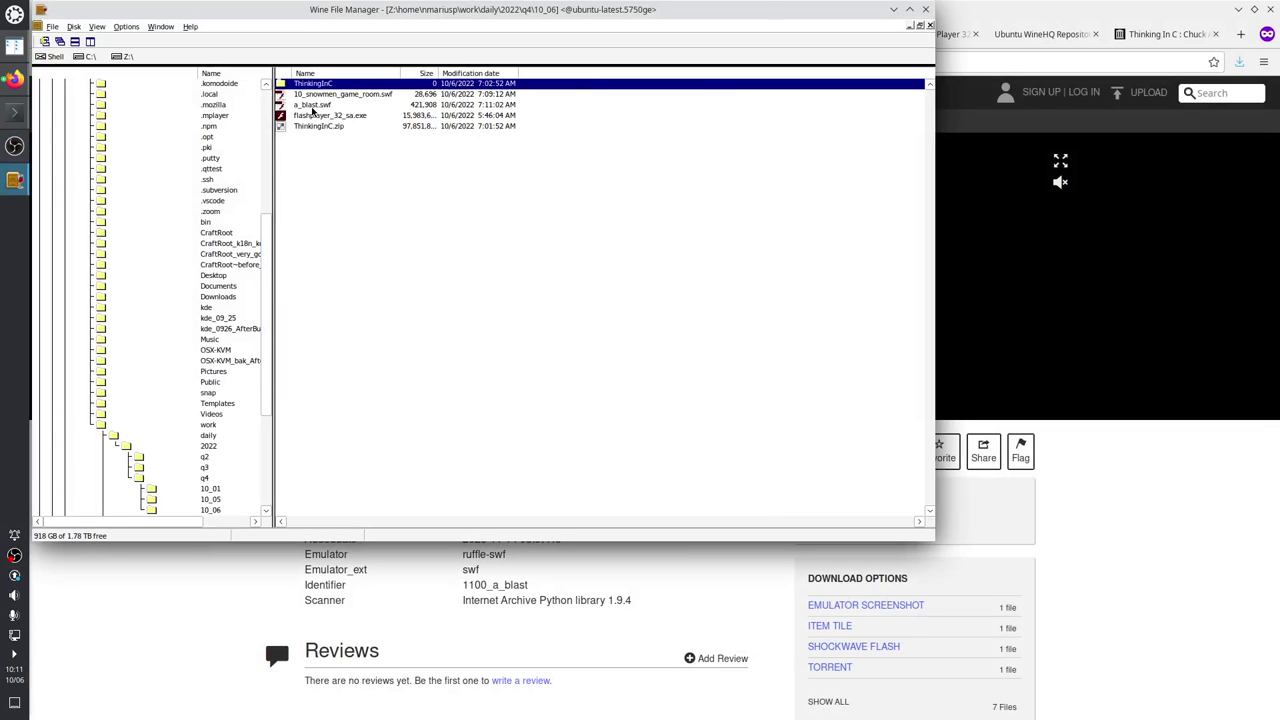
double_click(319, 106)
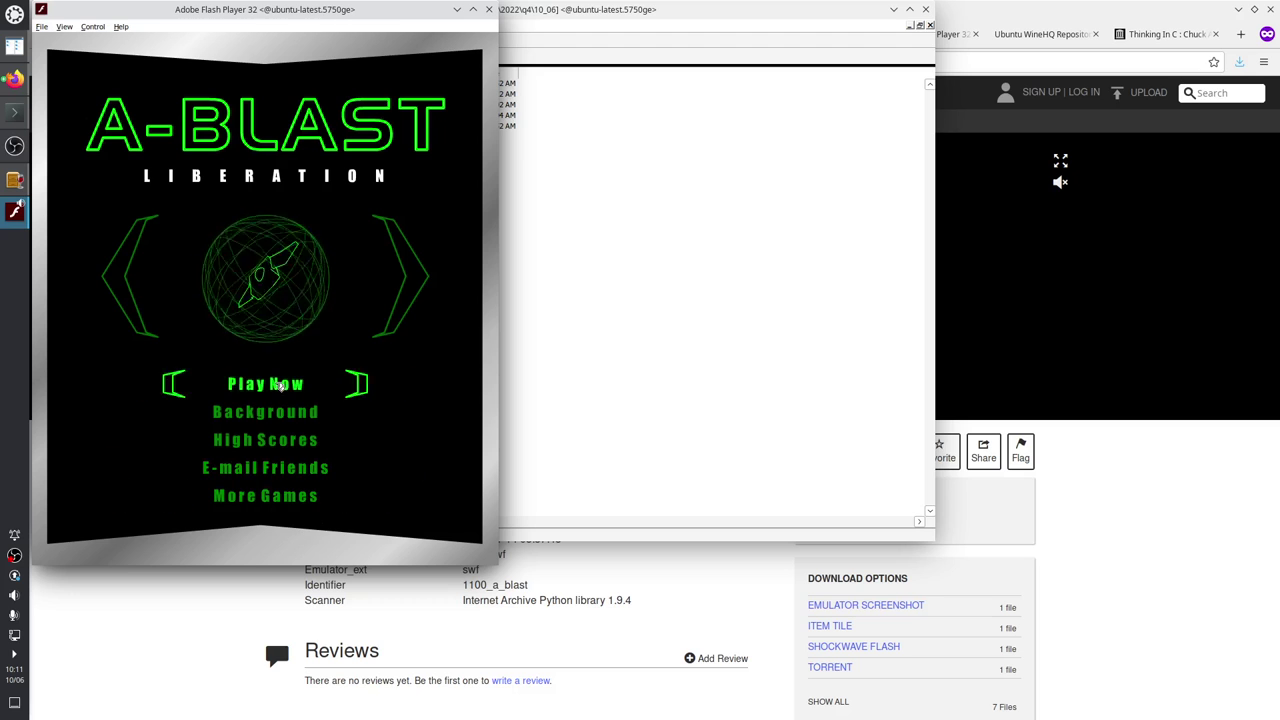
click(366, 392)
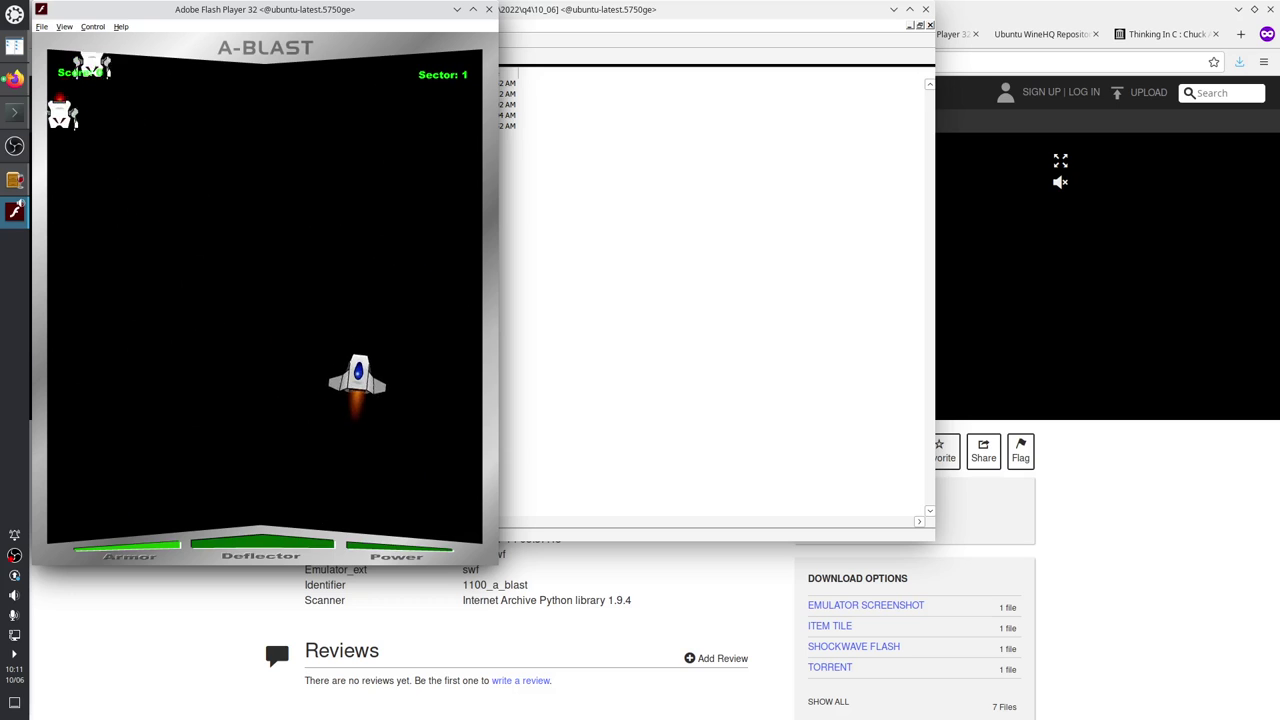
mouse_move(211, 462)
mouse_down()
mouse_move(200, 486)
mouse_move(165, 503)
mouse_move(318, 522)
mouse_up()
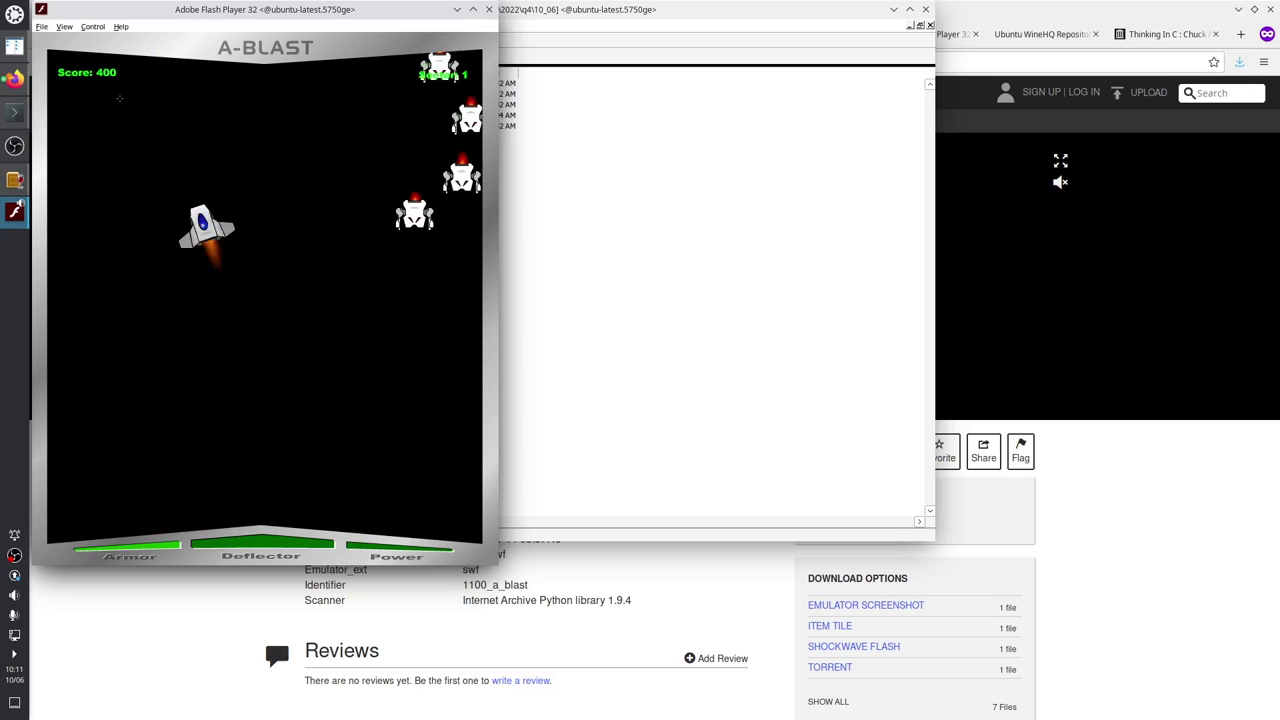
click(489, 10)
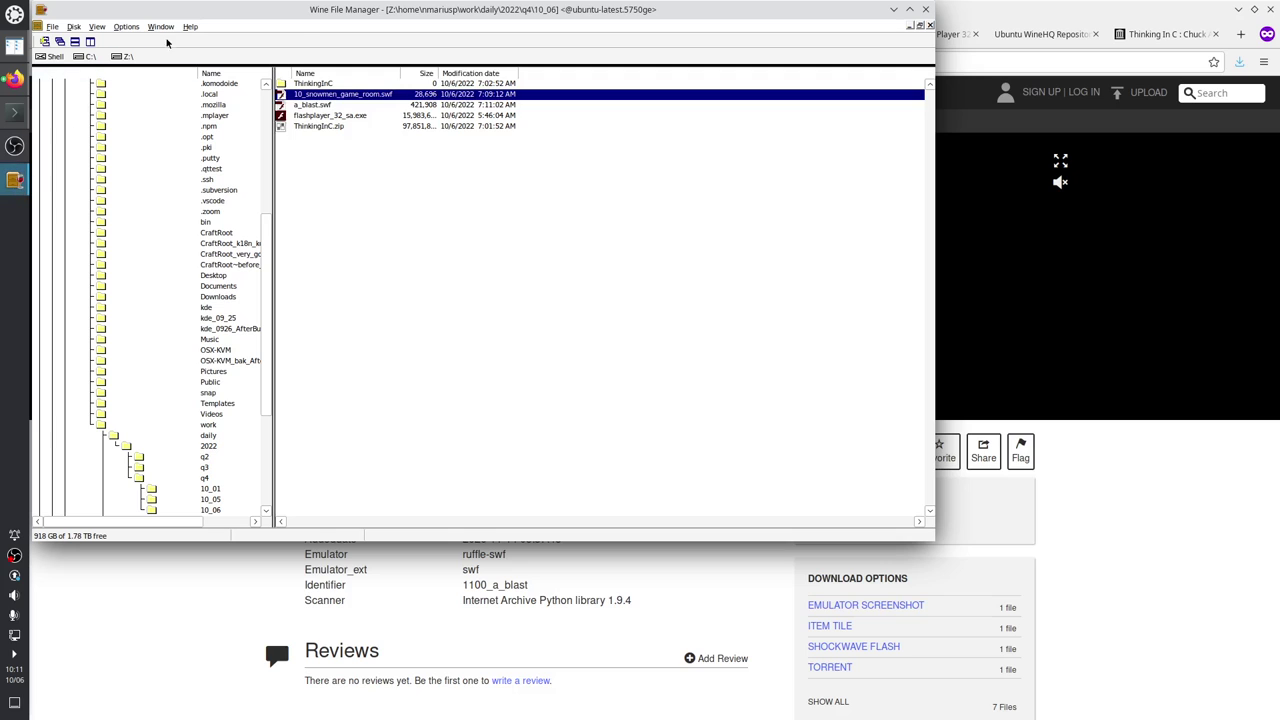
Display the About Wine File Manager information and move its dialog over the file list to read the Wine version.
click(212, 51)
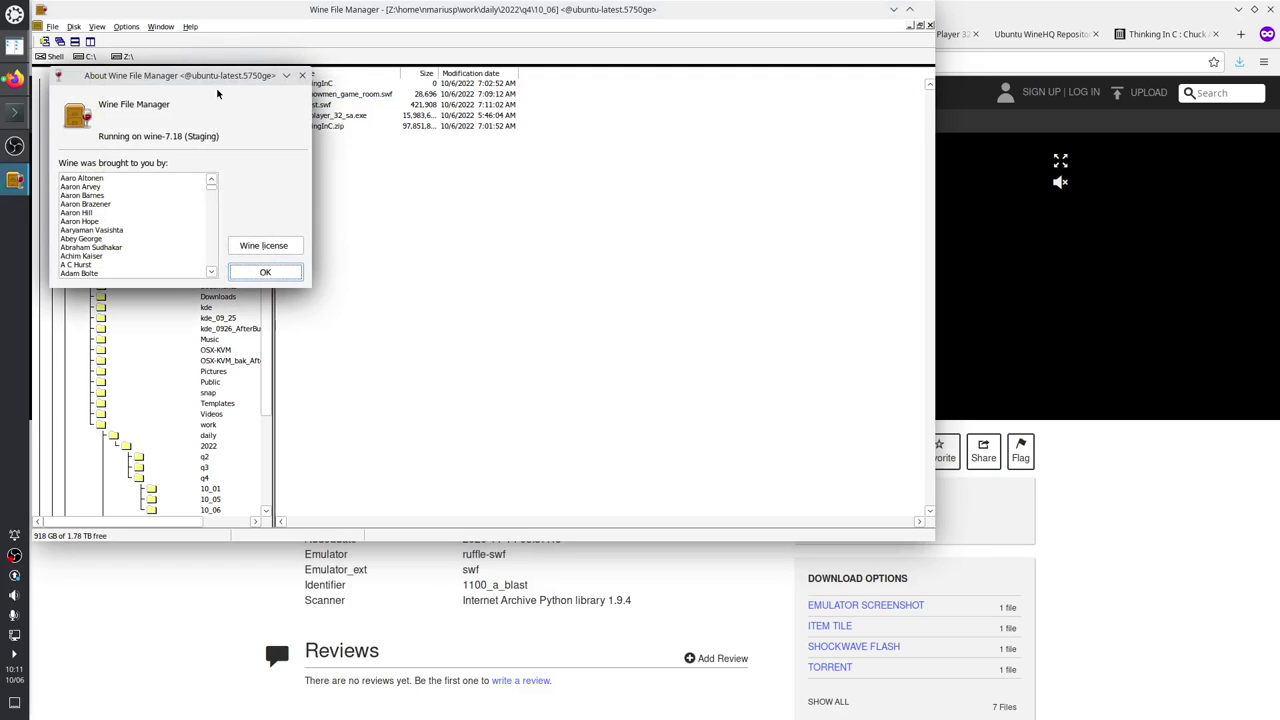
drag(193, 80, 420, 158)
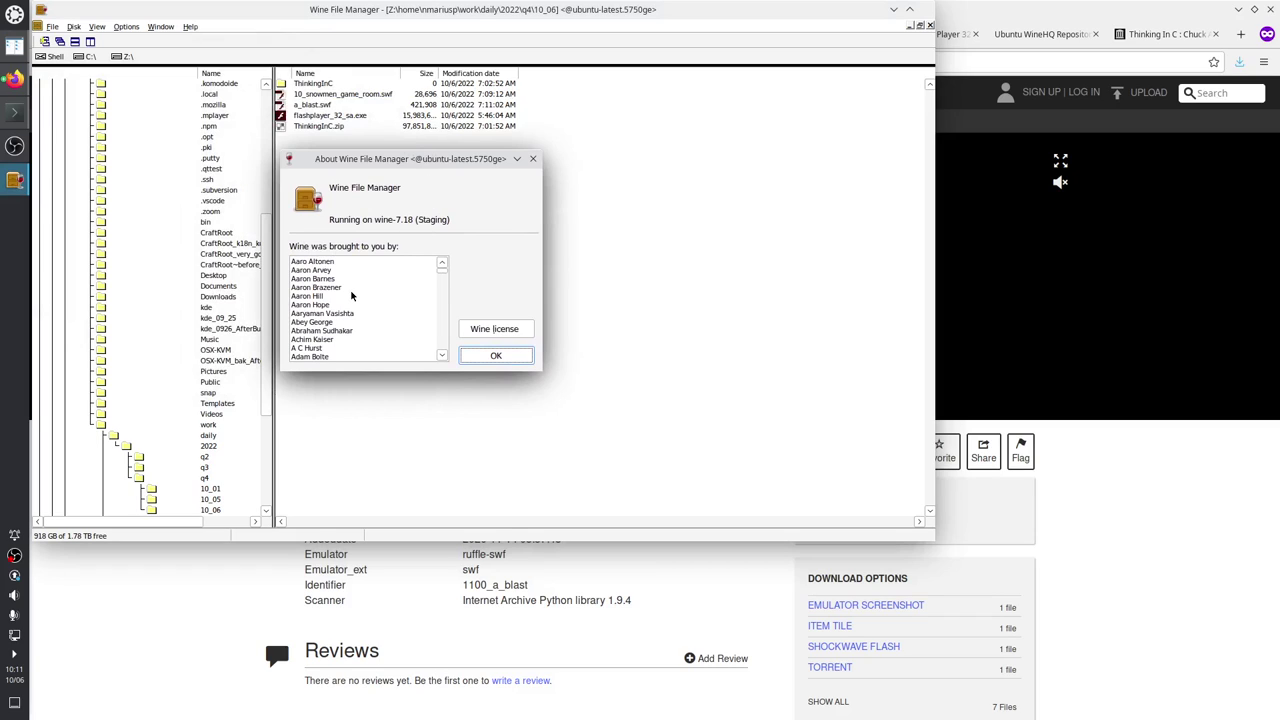